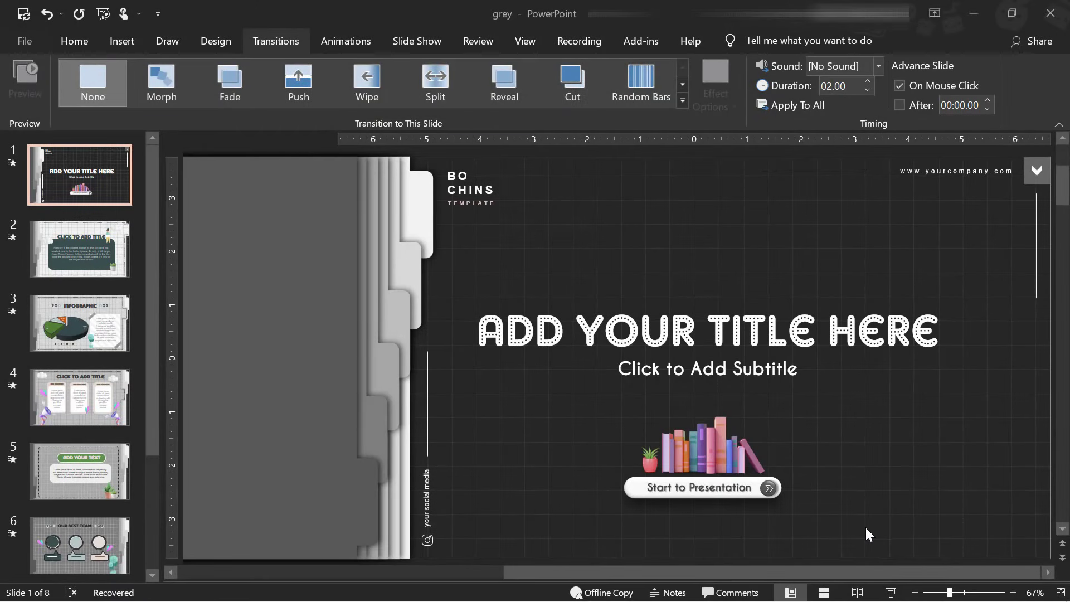
Return to the Home tab and play the 'grey' deck as a slide show from slide 1.
click(74, 41)
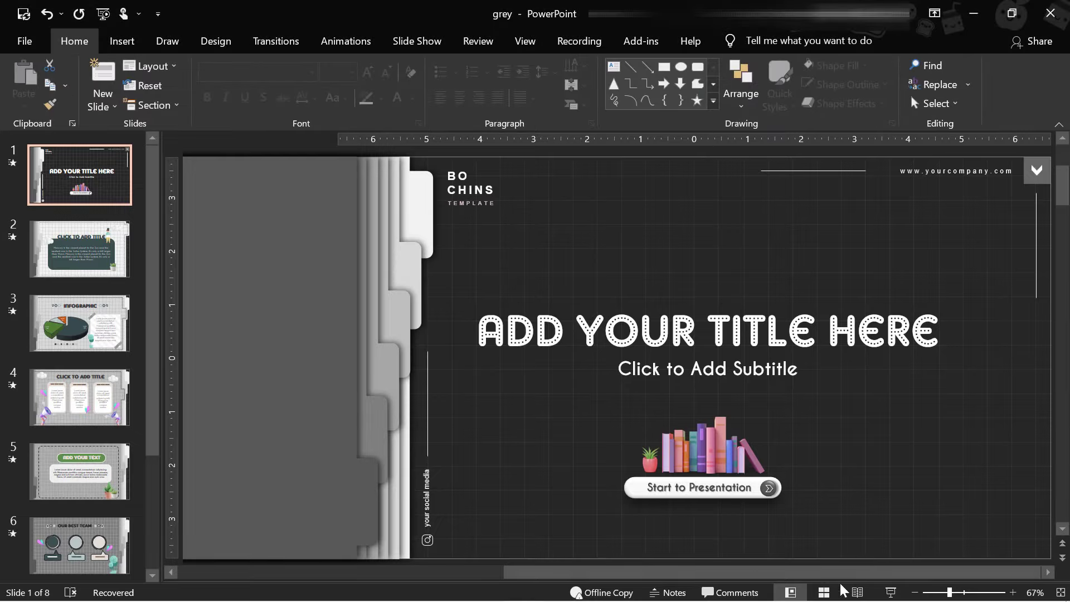
click(883, 592)
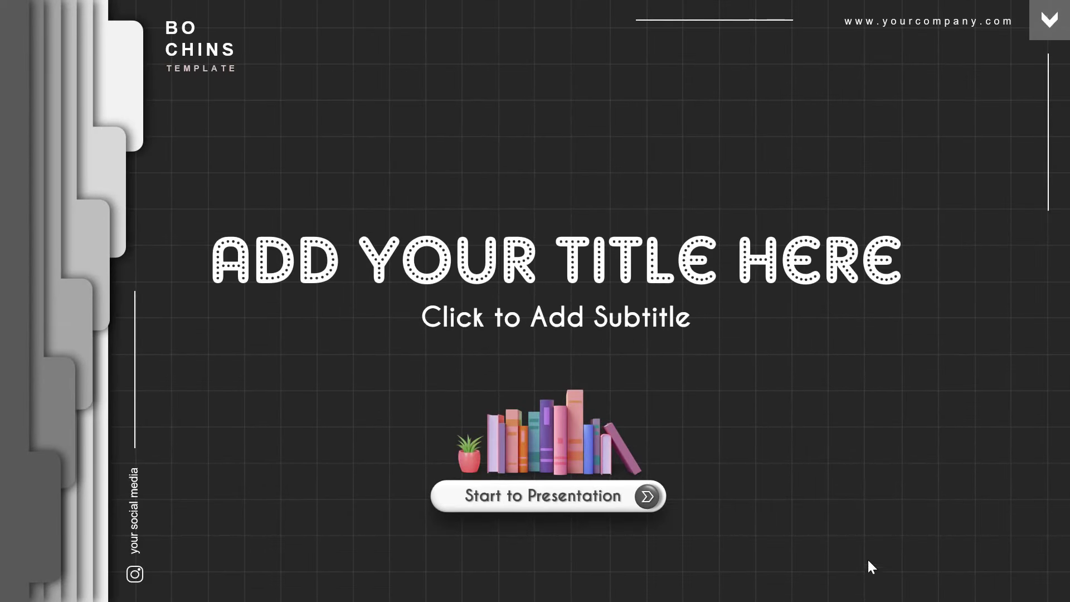
Advance the slide show past the schedule table and Thank You slide to the end, then exit.
click(621, 502)
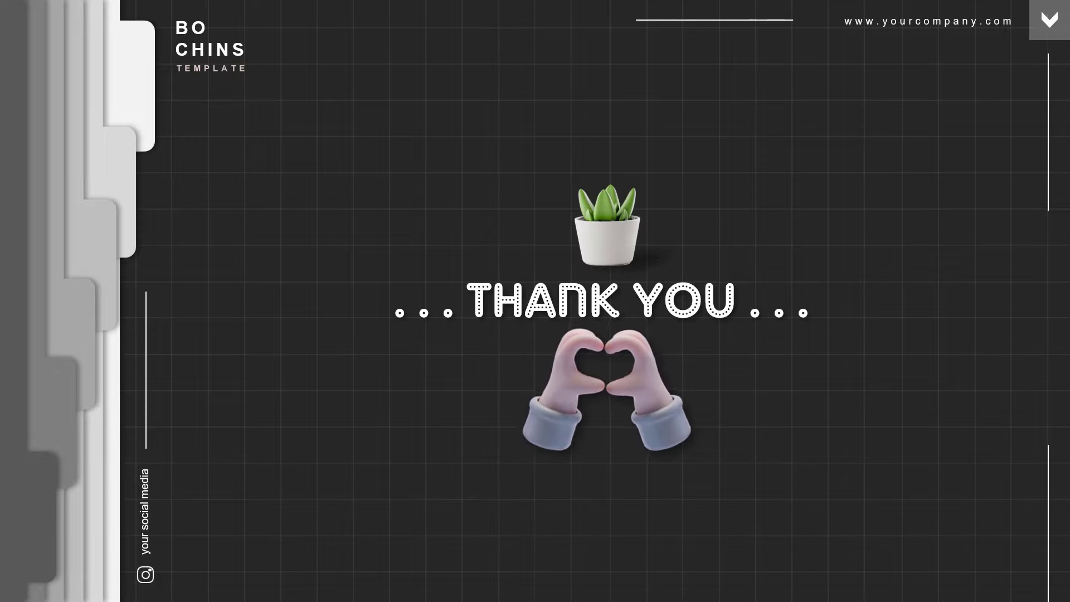
key(Right)
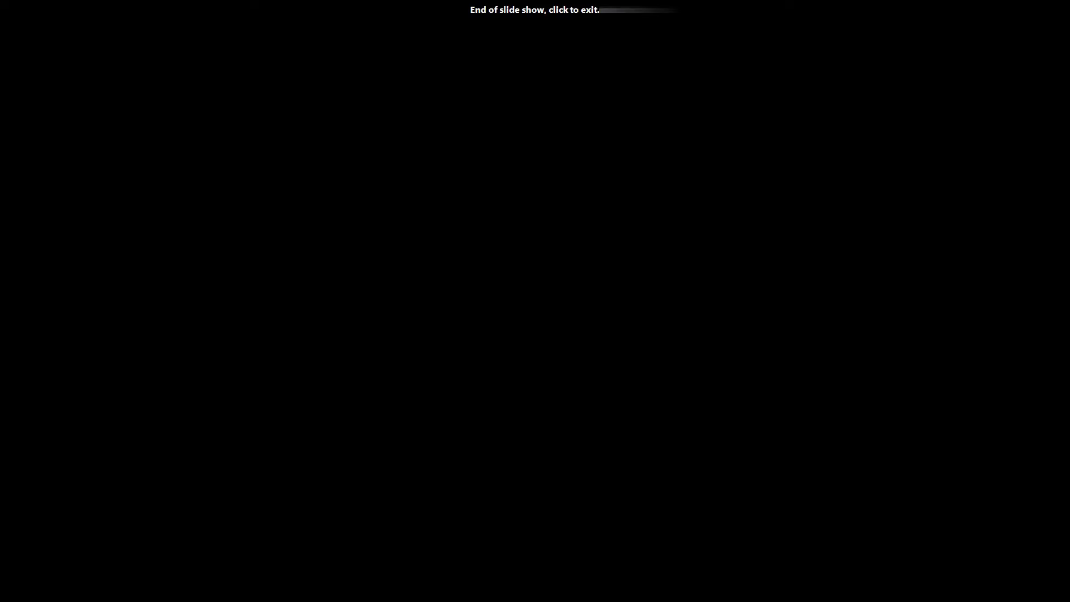
key(Right)
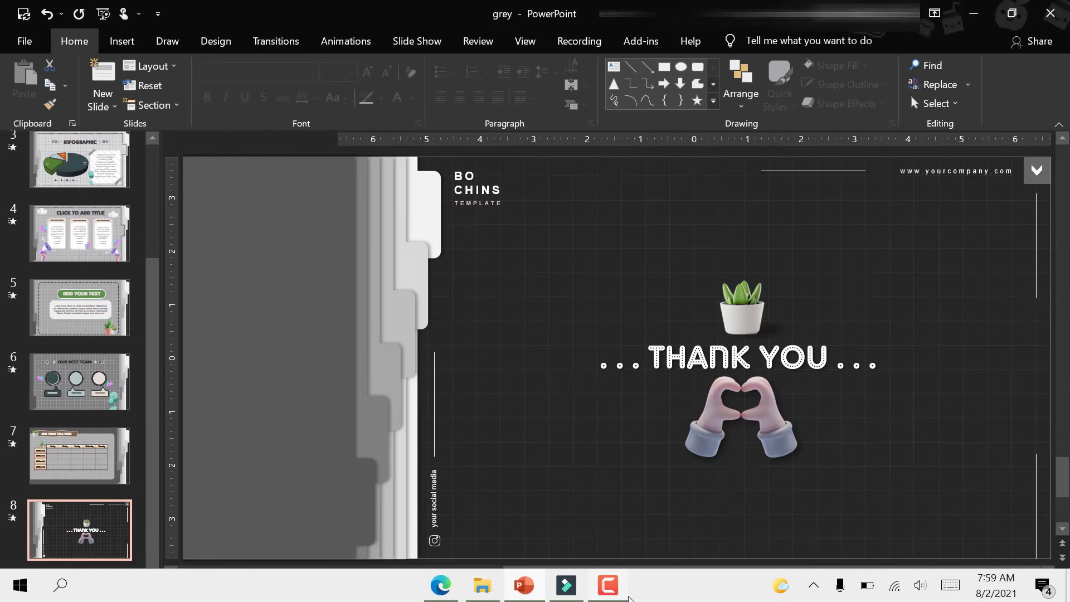
Give the new slide a solid dark grey background and delete its title and subtitle placeholders.
click(608, 585)
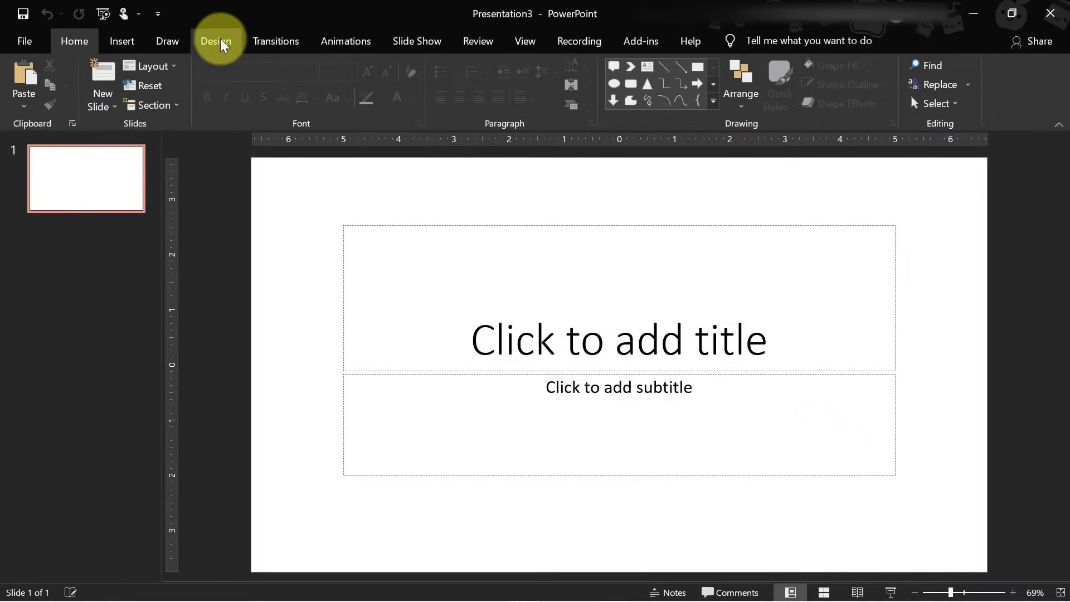
click(221, 45)
click(988, 74)
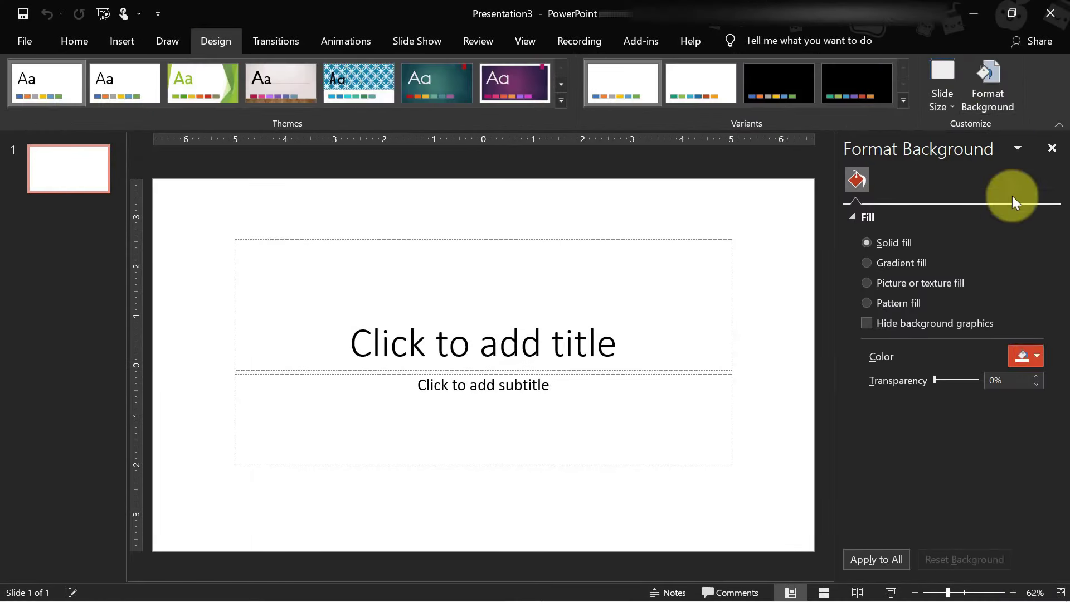
click(1038, 355)
click(945, 458)
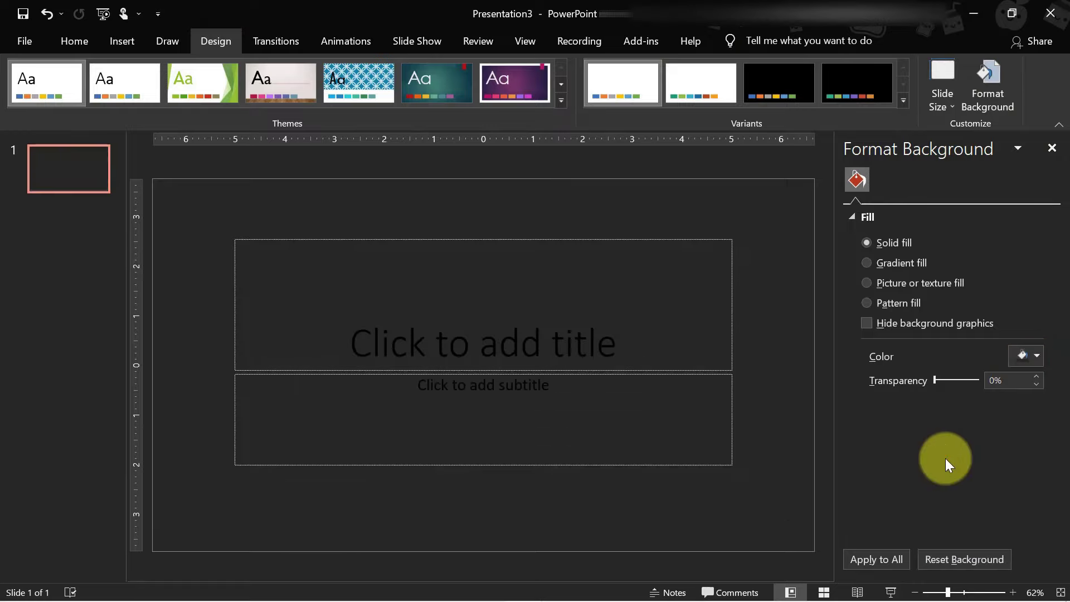
drag(747, 223, 202, 473)
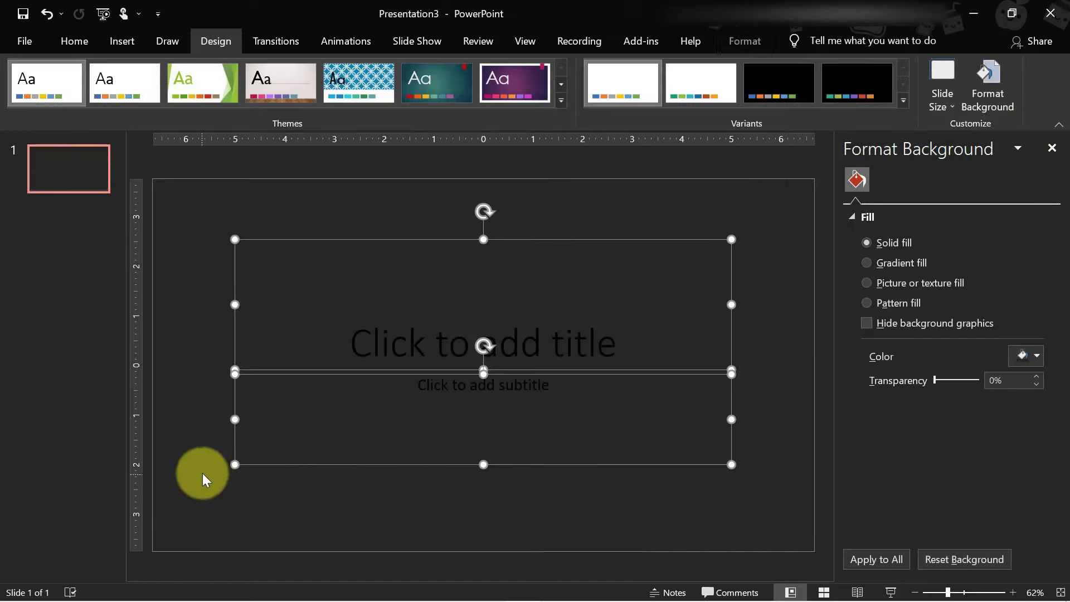
key(Delete)
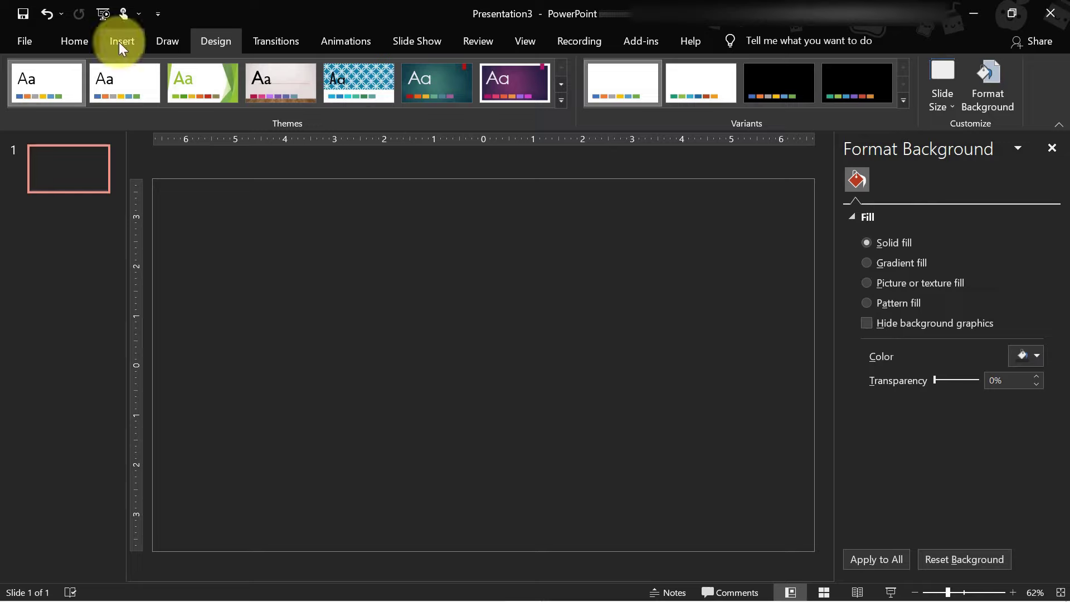
Draw a thin vertical line down the slide's left side and Ctrl+drag copies across it.
click(118, 42)
click(262, 98)
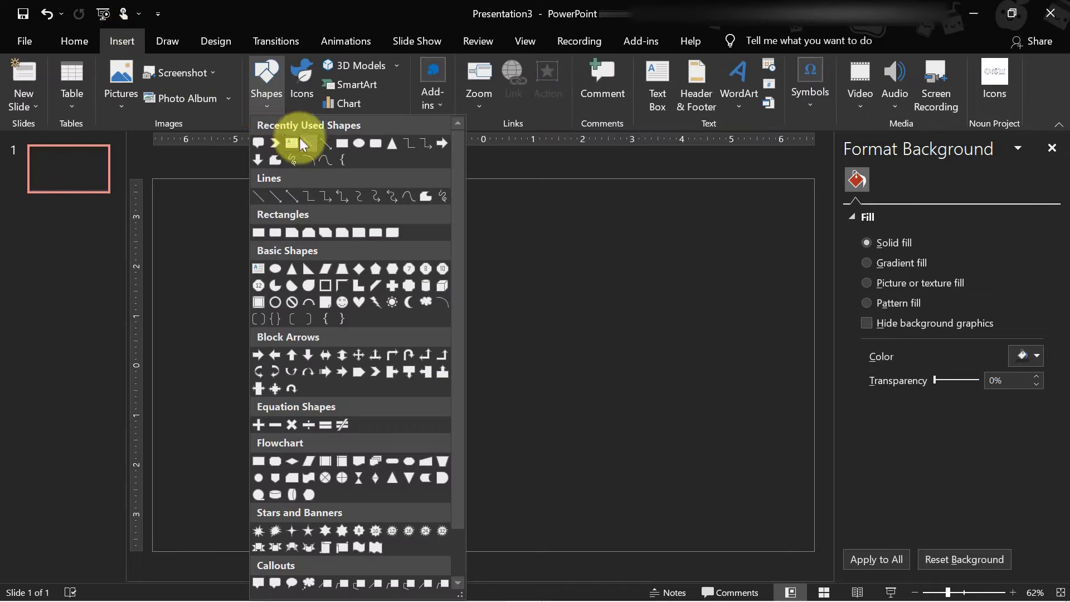
click(300, 145)
drag(175, 190, 206, 547)
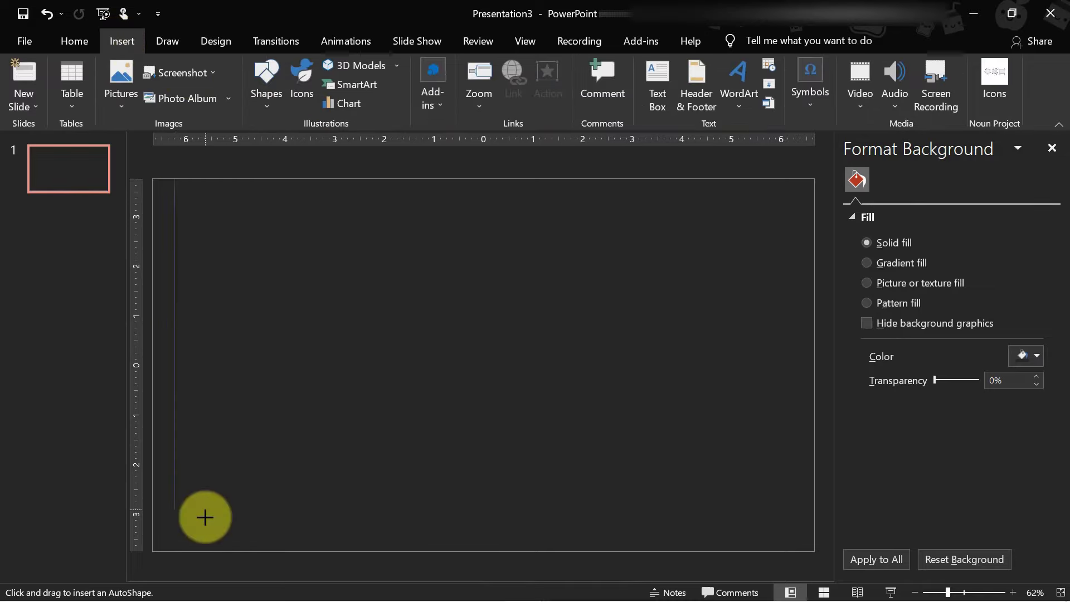
drag(192, 409, 657, 411)
Duplicate the seven lines further right twice and undo the copy that overflows the slide edge.
key(ctrl+a)
drag(580, 409, 821, 412)
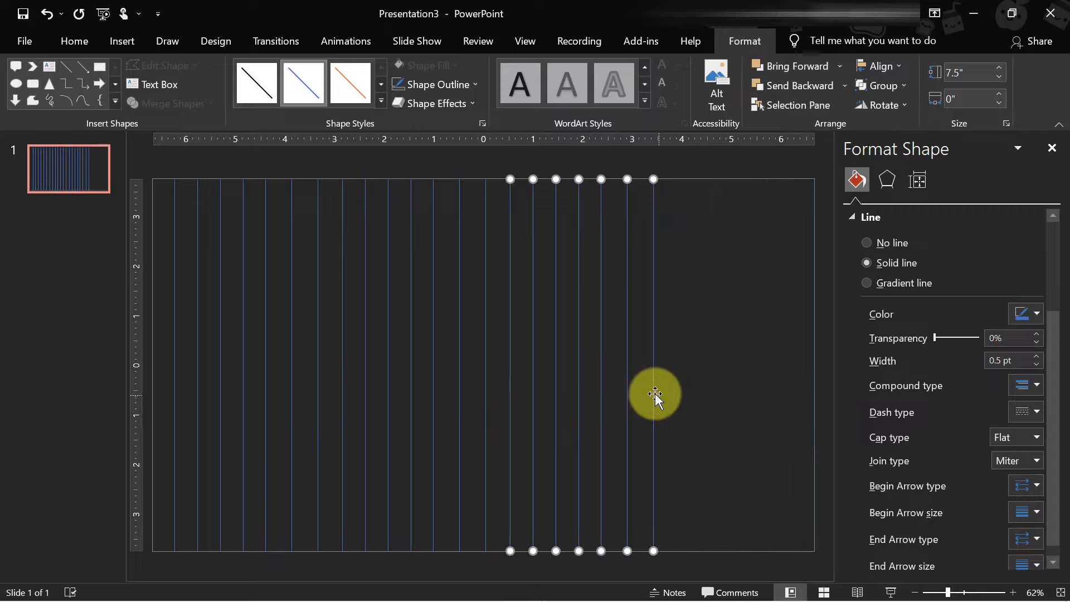
drag(654, 392, 725, 381)
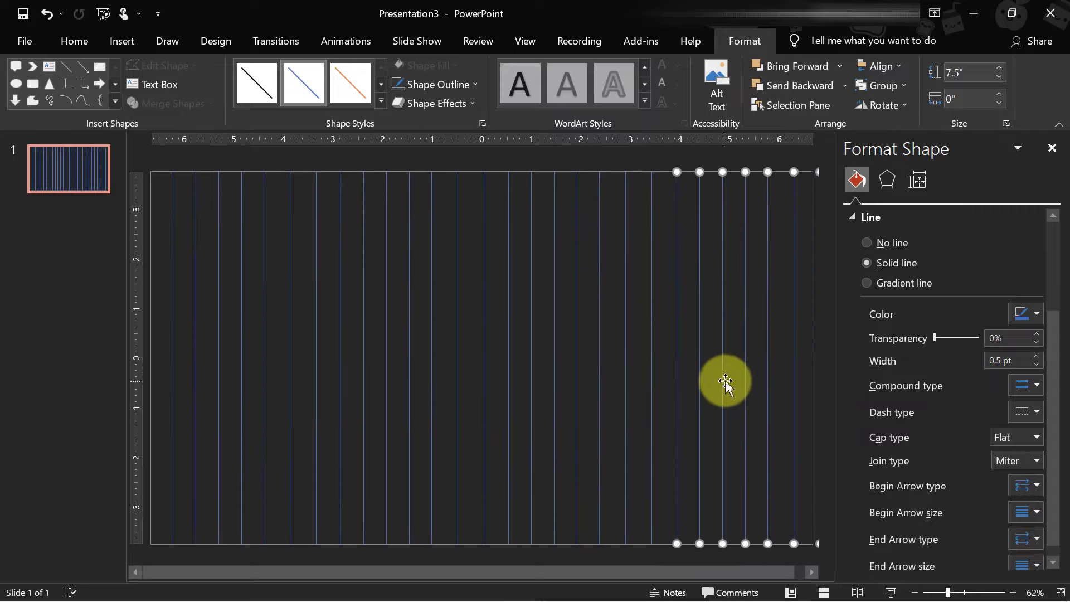
click(812, 572)
click(812, 549)
click(815, 537)
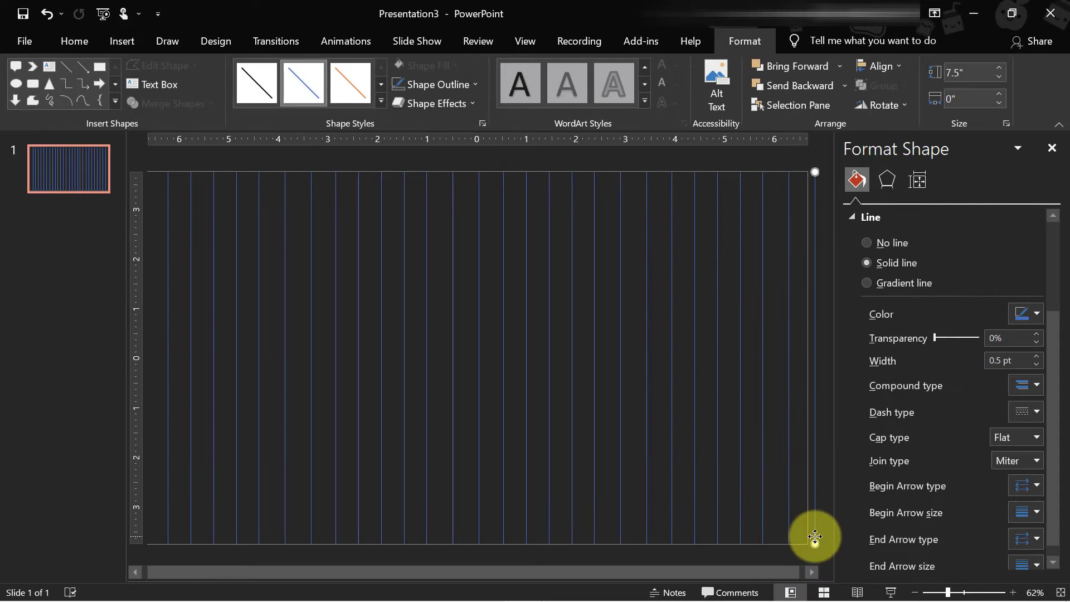
key(ctrl+z)
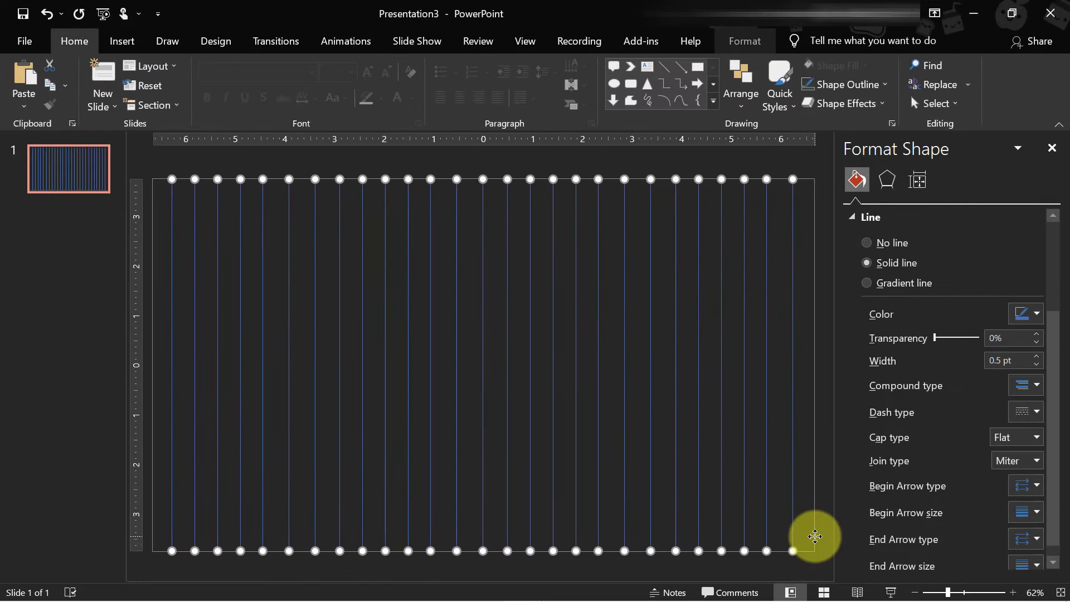
Group the vertical lines and paste a copy rotated 90° left into horizontal lines.
drag(947, 592, 936, 592)
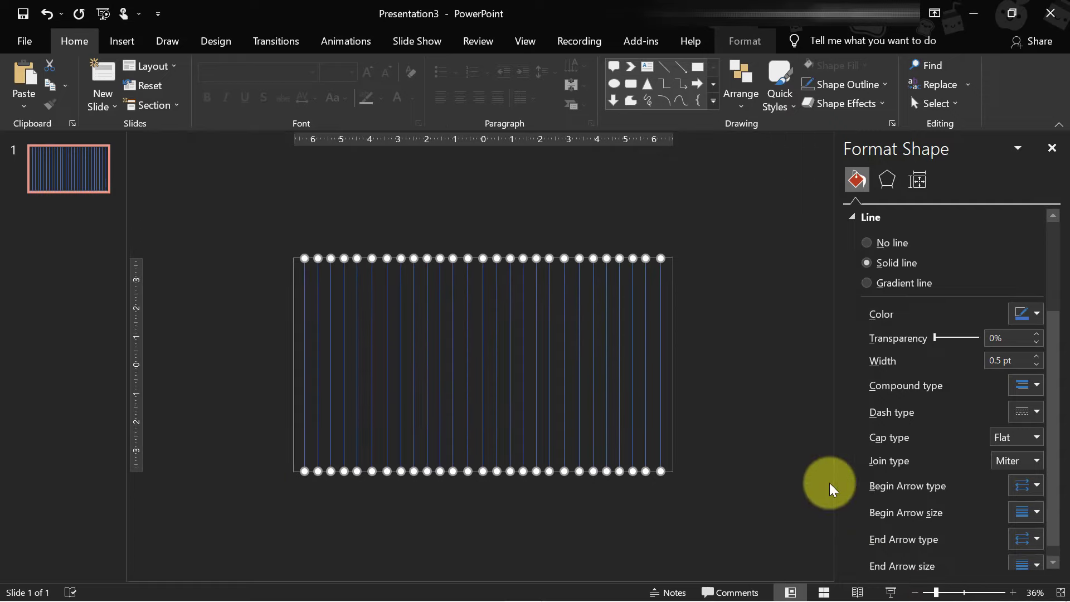
click(745, 41)
click(886, 85)
click(891, 110)
key(ctrl+v)
click(870, 106)
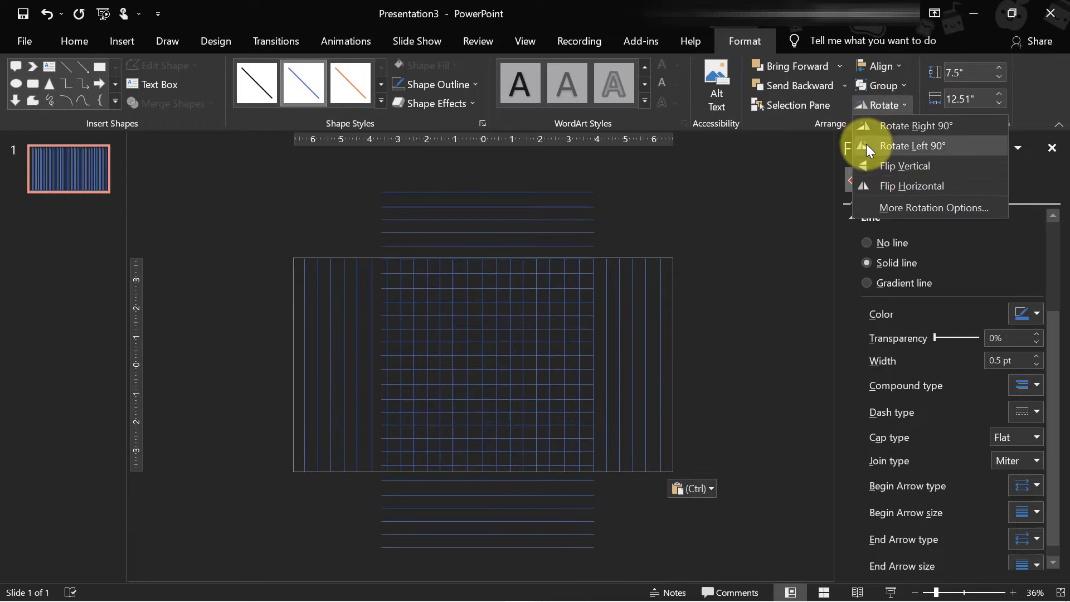
click(866, 145)
Position the horizontal lines and stretch them across the full 13.35" slide width.
drag(462, 261, 374, 289)
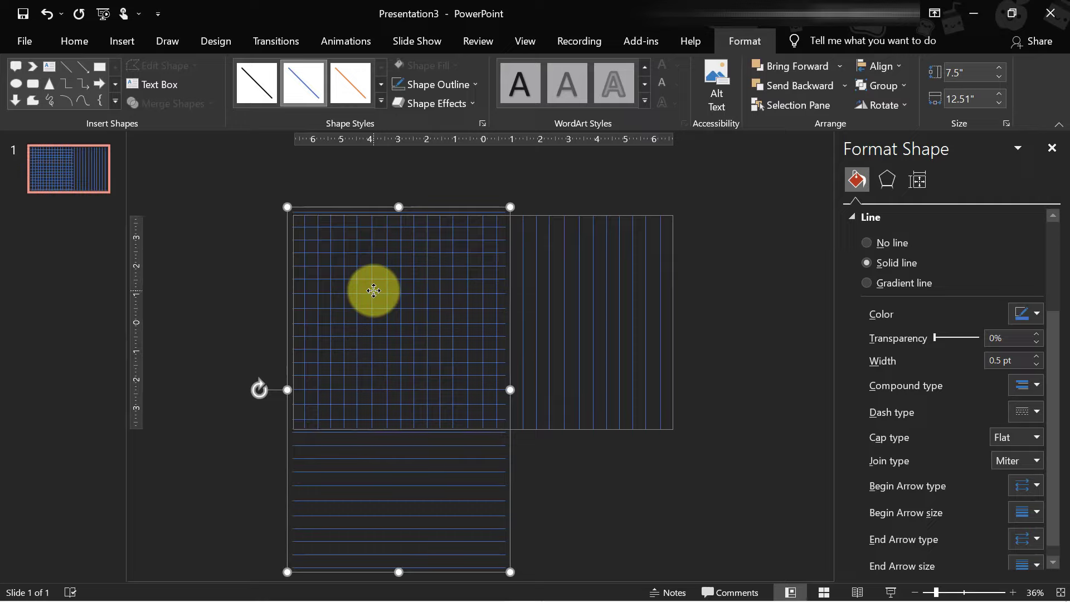
key(Up)
key(Up)
key(Up)
key(Up)
key(Up)
drag(511, 389, 675, 410)
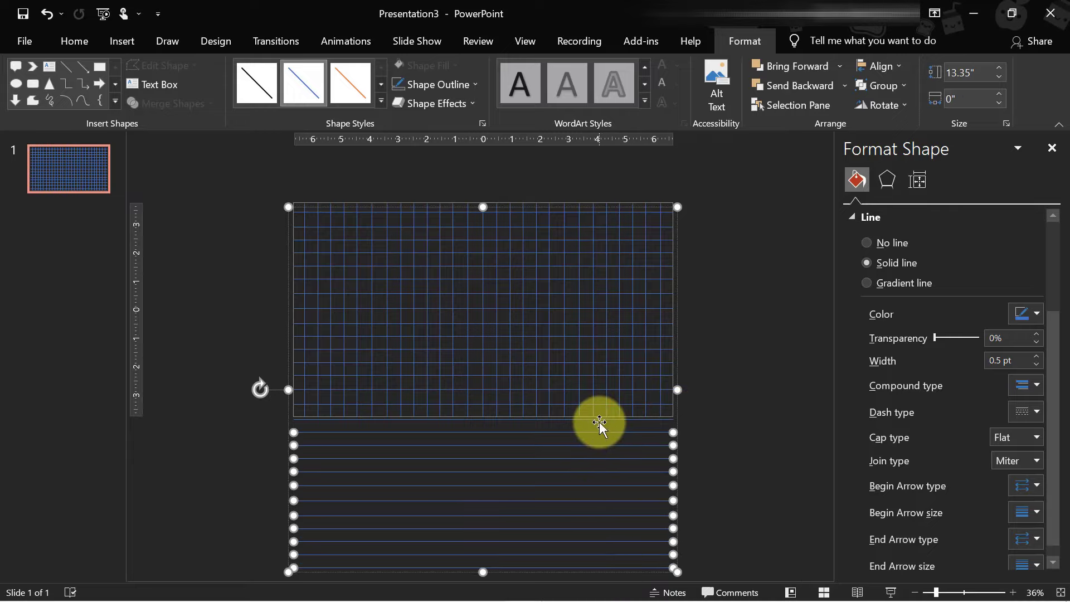
key(Delete)
Group all the lines into one grid object and colour its outline light grey.
right_click(659, 207)
click(267, 226)
drag(266, 226, 696, 494)
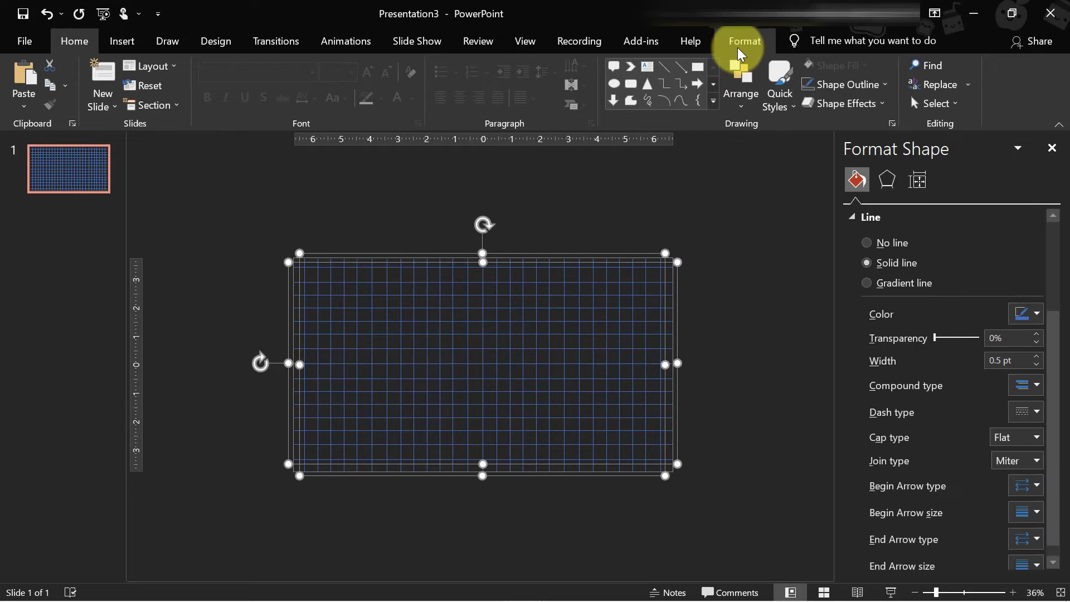
click(745, 40)
click(882, 85)
click(890, 103)
click(1025, 314)
click(942, 366)
Fade the grid lines to 39% transparency and check the subtler grid in full-screen previews.
drag(938, 336, 948, 336)
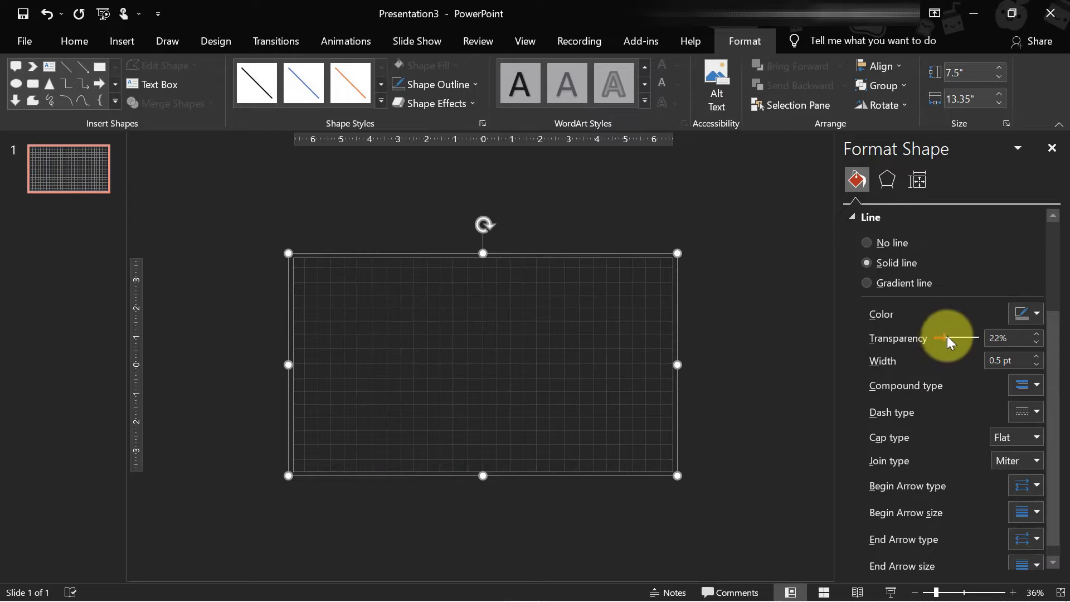
click(779, 370)
click(891, 588)
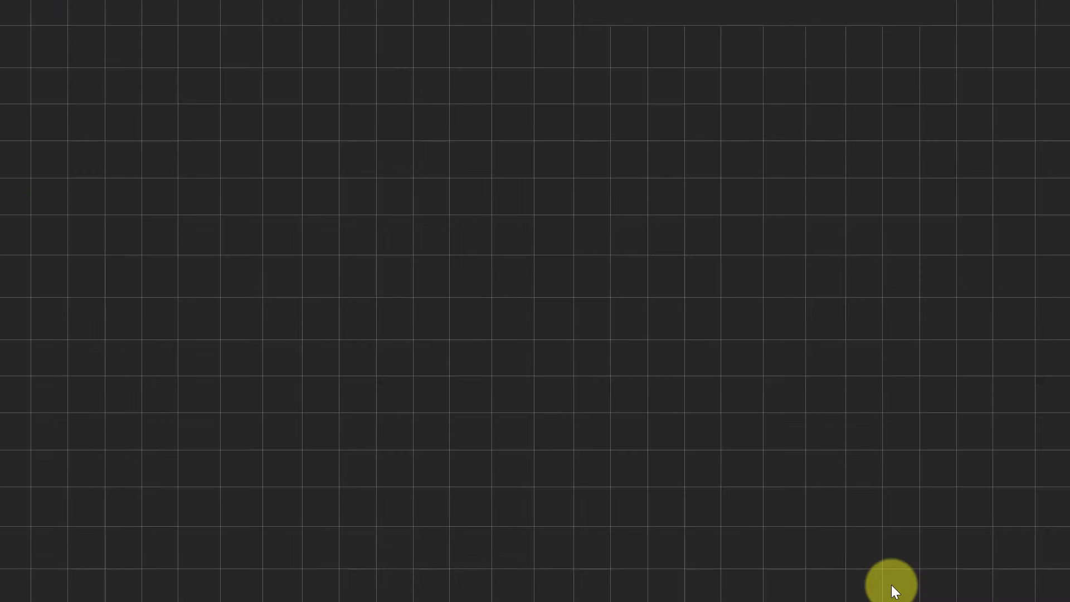
key(Escape)
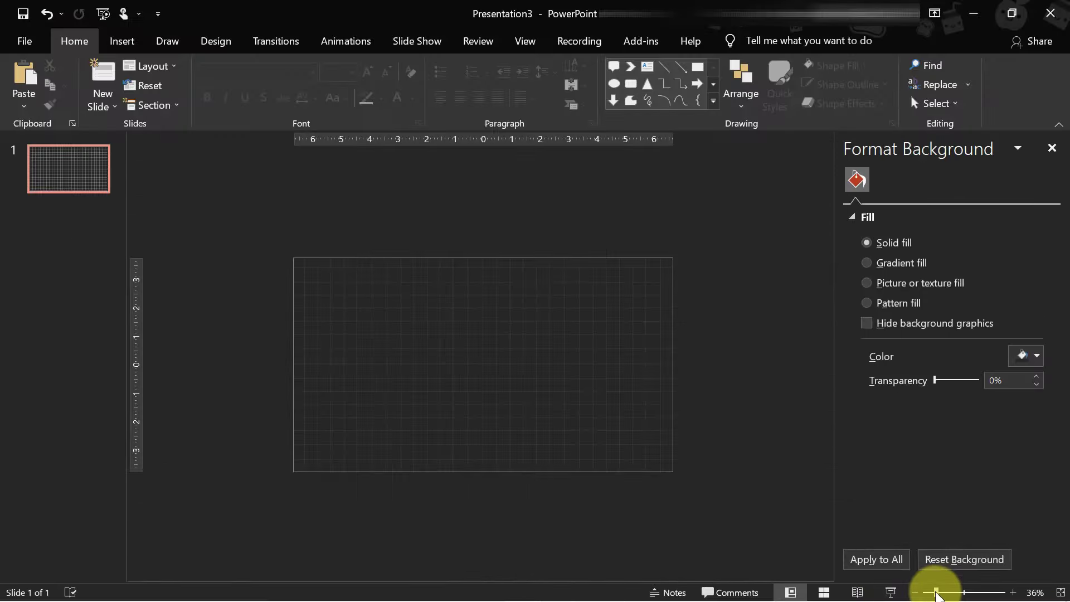
click(631, 344)
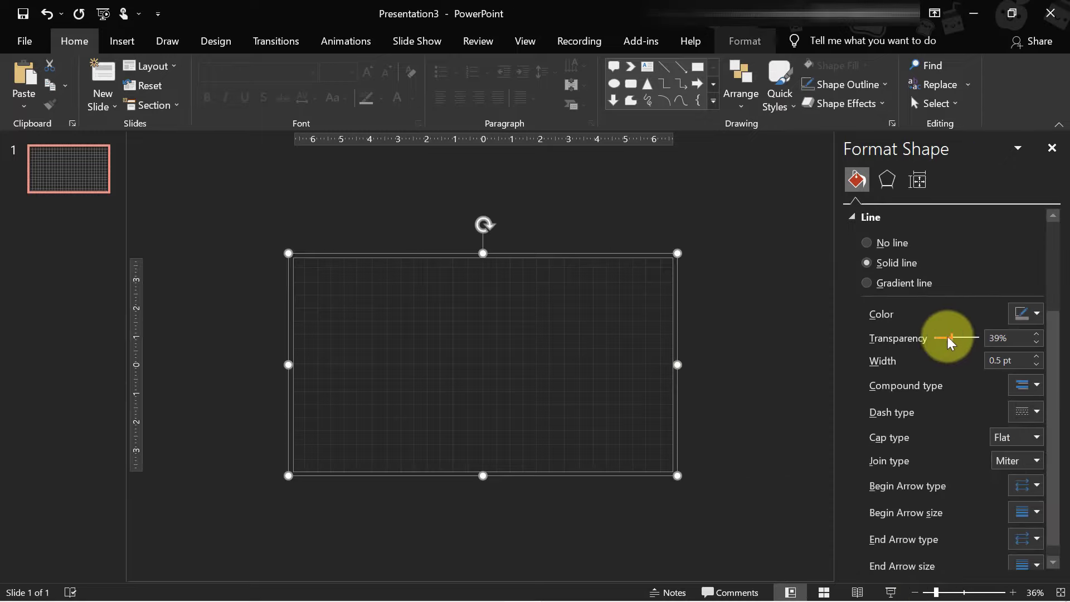
click(788, 437)
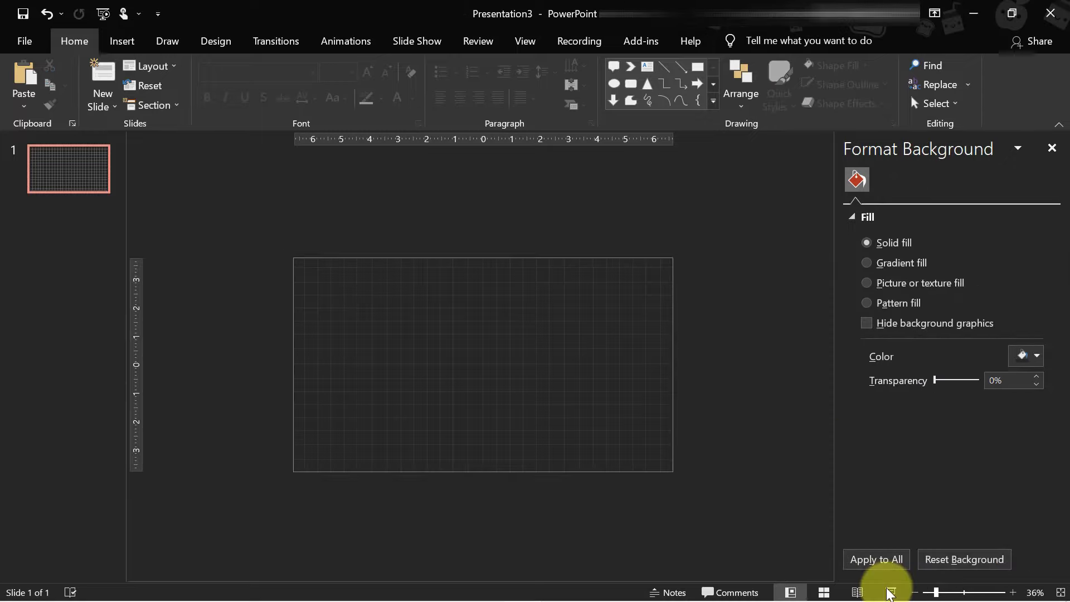
click(890, 592)
key(XF86MonBrightnessUp)
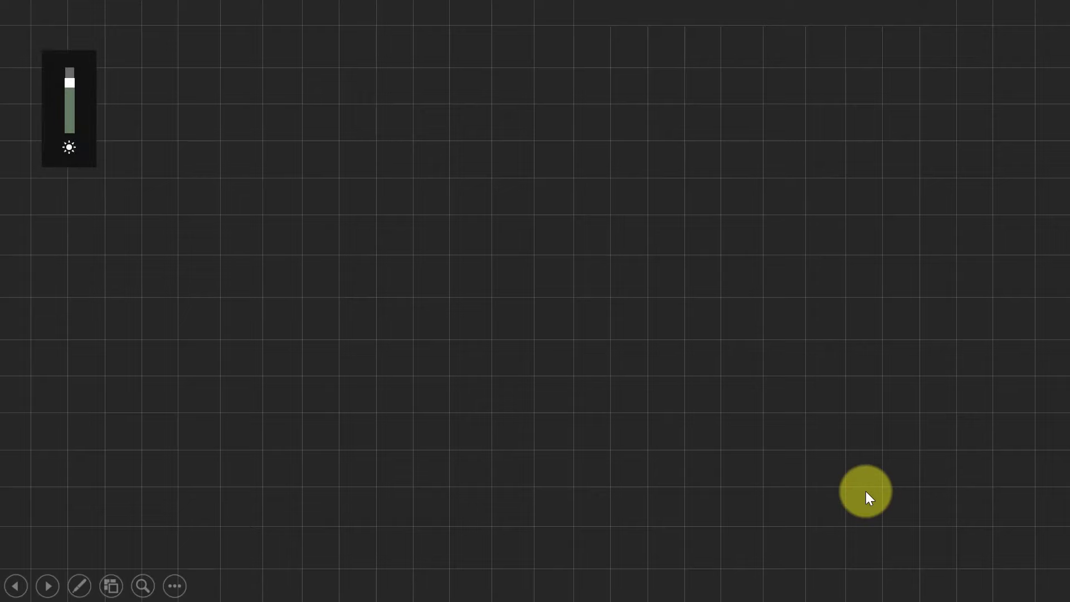
key(Escape)
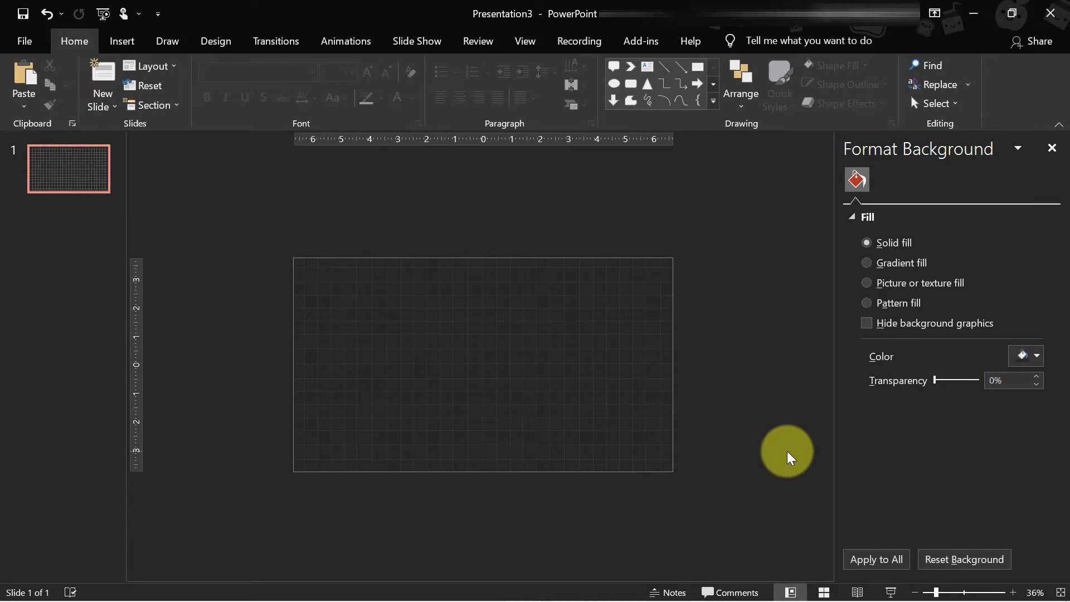
click(125, 41)
Draw a large rectangle covering most of the slide.
click(266, 84)
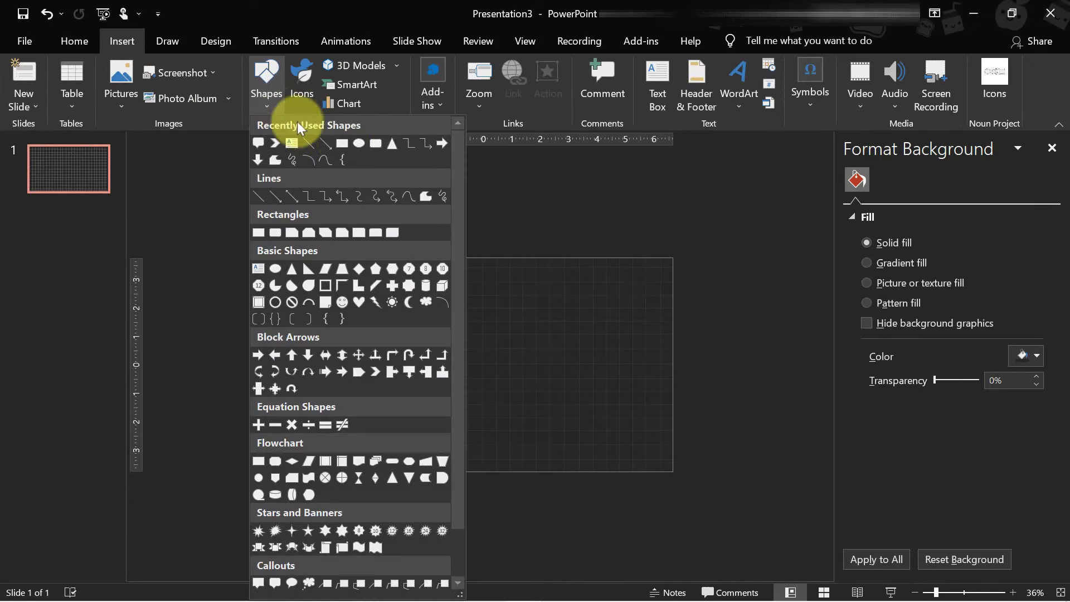
click(343, 140)
drag(291, 257, 651, 469)
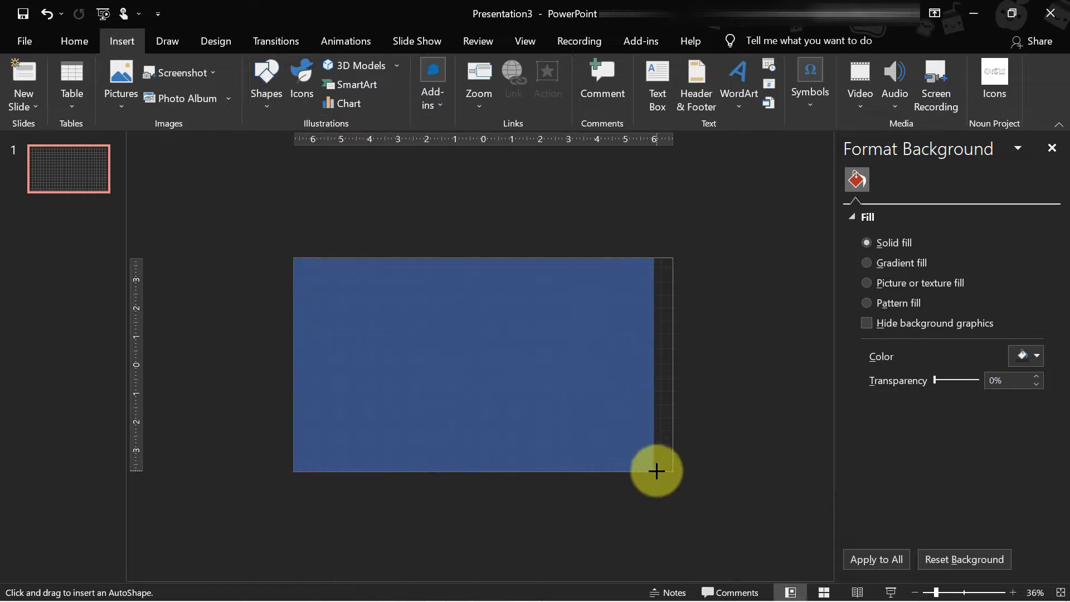
drag(650, 468, 655, 471)
Draw a small 1.46 × 0.76 in rounded tab at the rectangle's top-right edge.
click(33, 83)
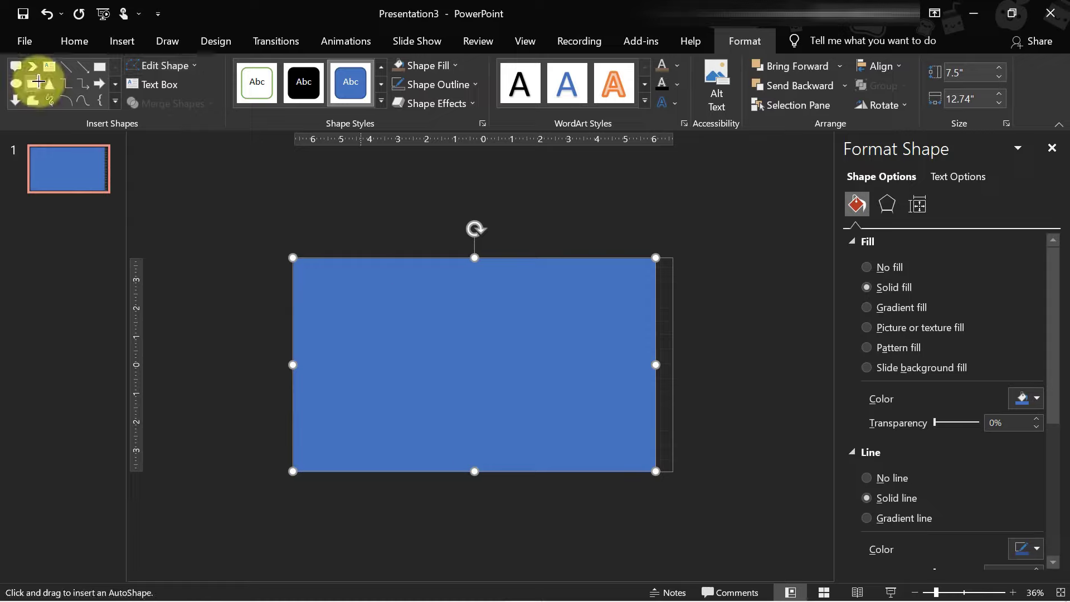
mouse_move(585, 204)
mouse_down()
mouse_move(599, 241)
mouse_move(658, 292)
mouse_up()
click(953, 592)
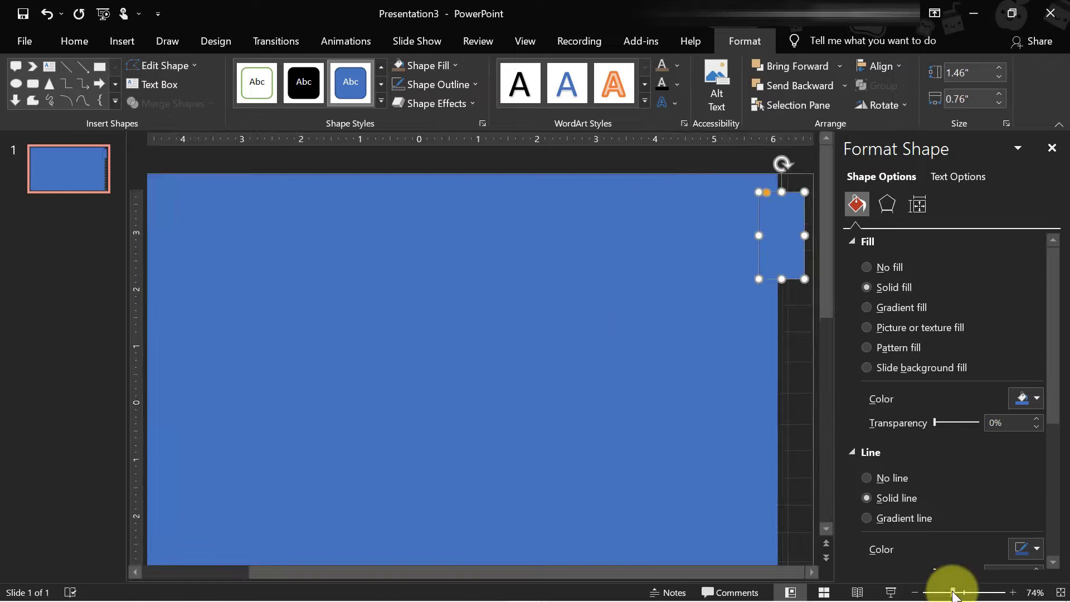
drag(781, 251, 778, 237)
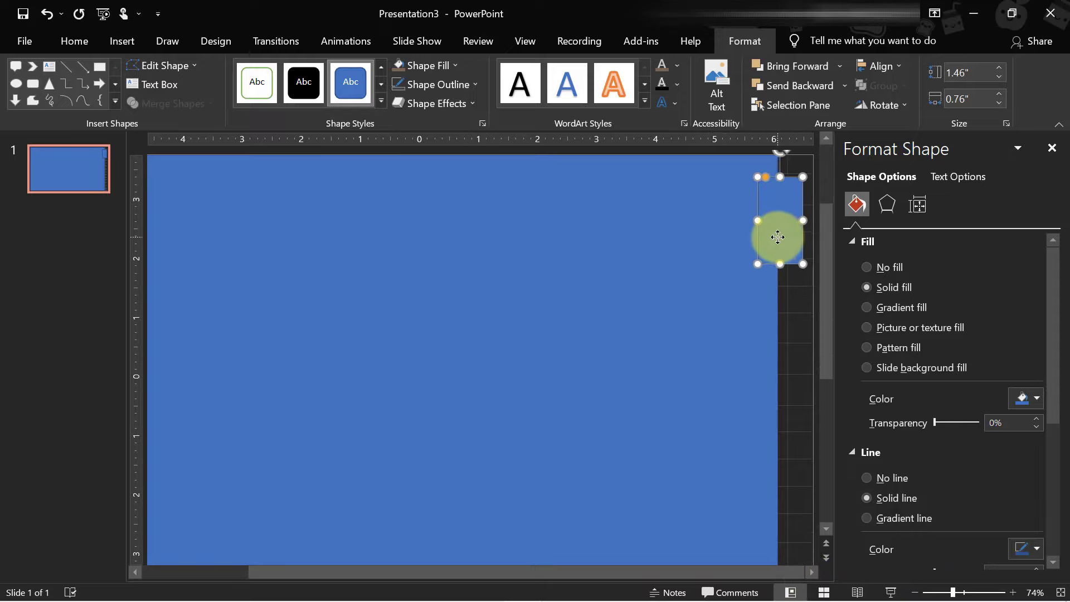
click(938, 590)
Duplicate the rectangle and tab together and nudge the copy into place.
click(732, 351)
click(658, 298)
shift+click(558, 325)
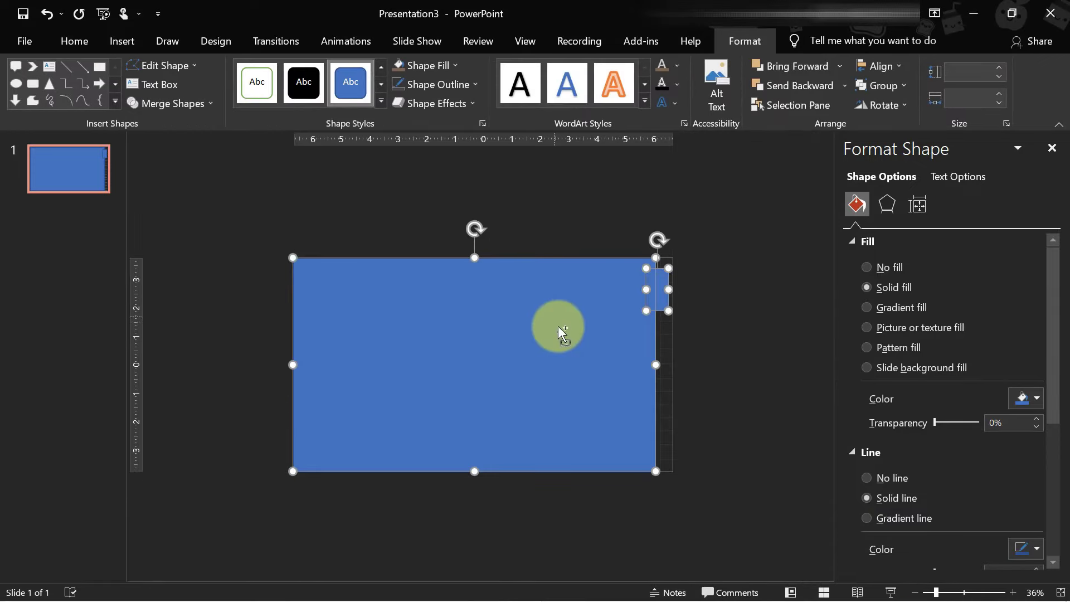
key(ctrl+v)
drag(557, 325, 556, 334)
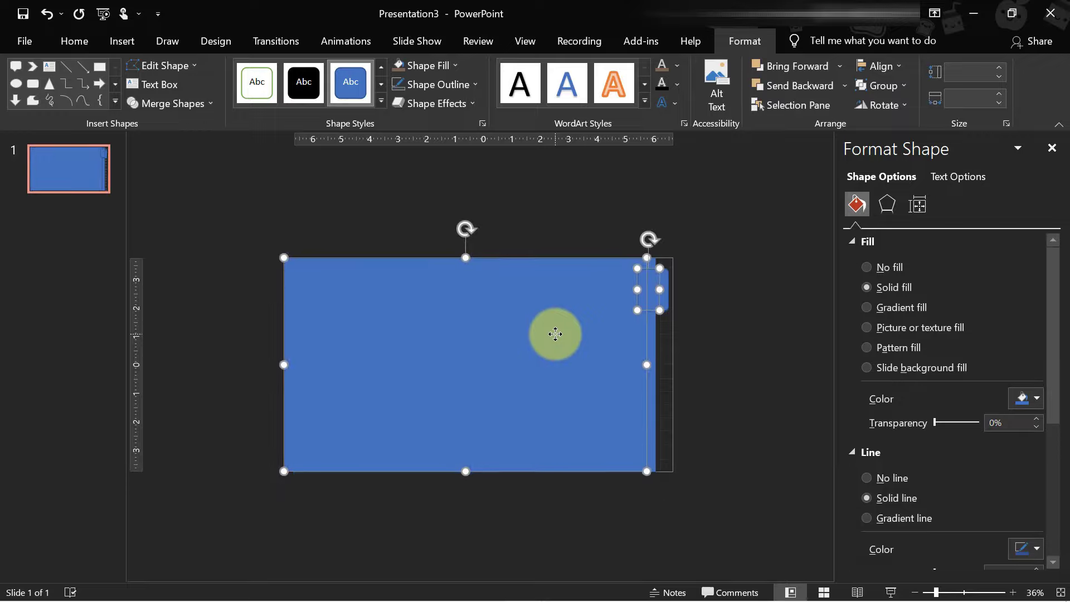
key(Right)
key(Right)
key(Right)
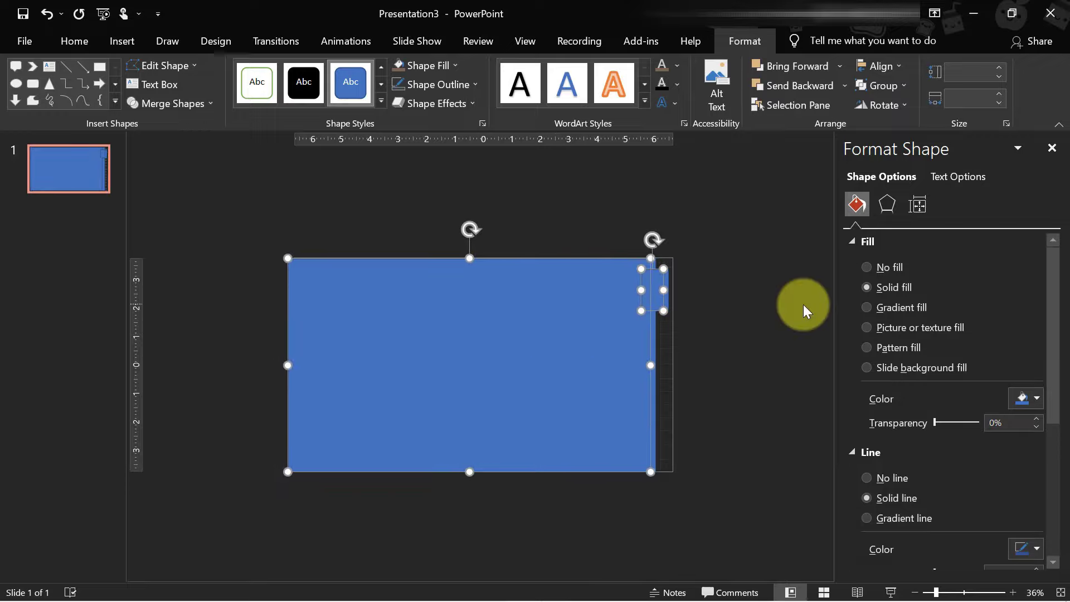
click(740, 278)
click(655, 311)
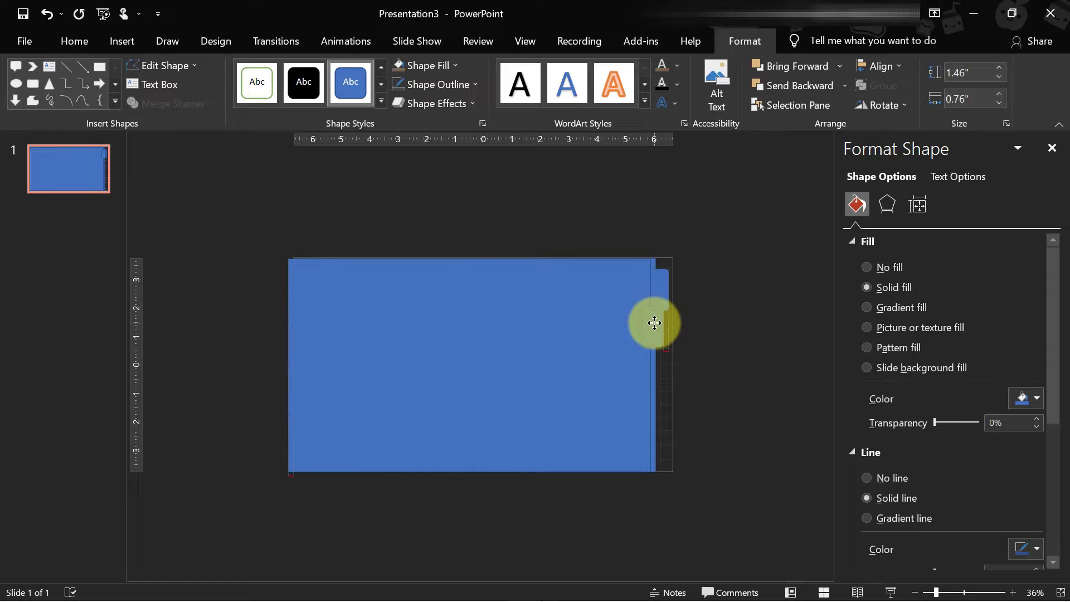
Copy the rectangle-and-tab pair, shift it, and move its tab lower down the right edge.
shift+click(599, 325)
key(ctrl+c)
key(ctrl+v)
drag(600, 325, 649, 358)
click(640, 330)
click(731, 392)
click(645, 344)
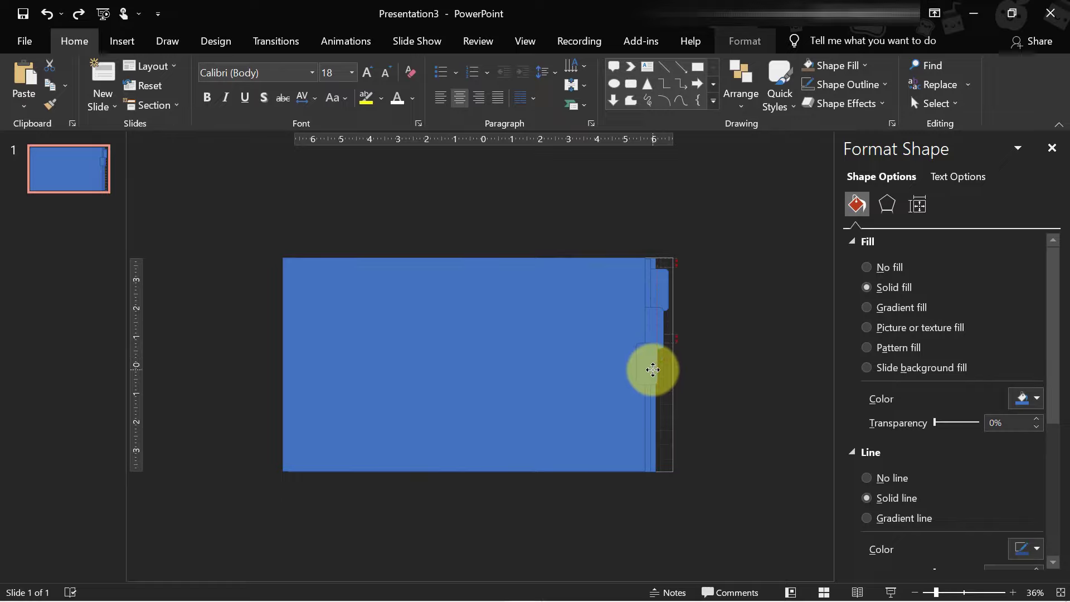
drag(652, 370, 651, 368)
Paste another rectangle-and-tab copy and shift it slightly left.
shift+click(576, 341)
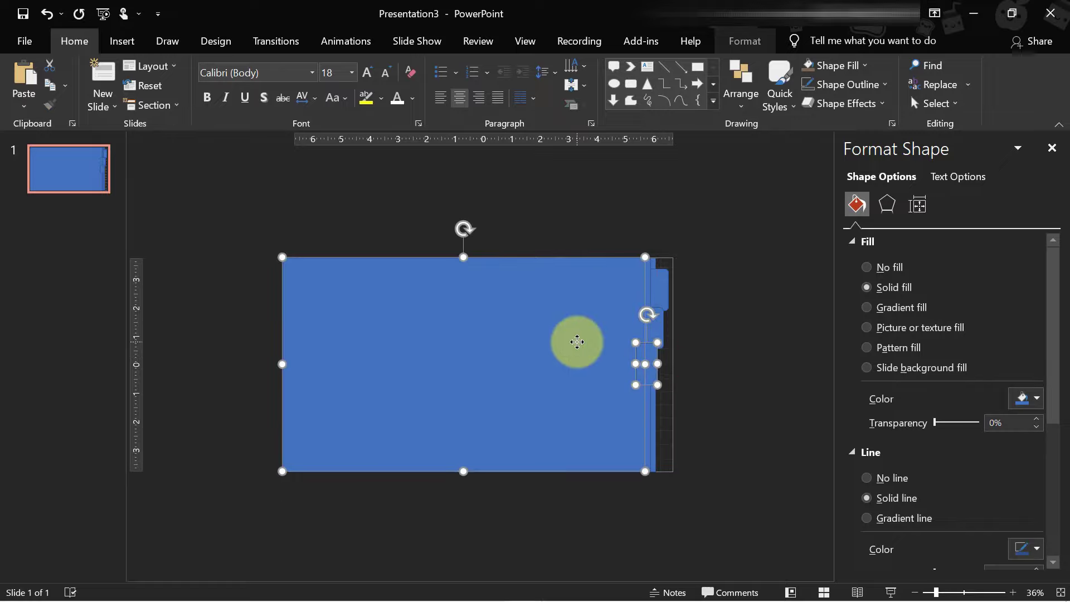
key(ctrl+v)
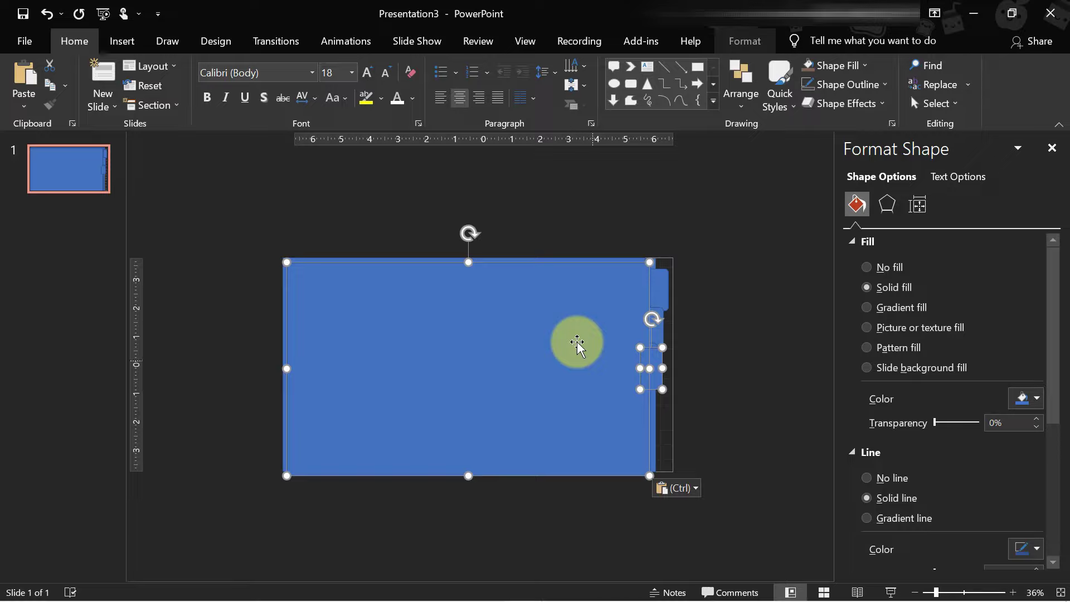
drag(592, 363, 579, 358)
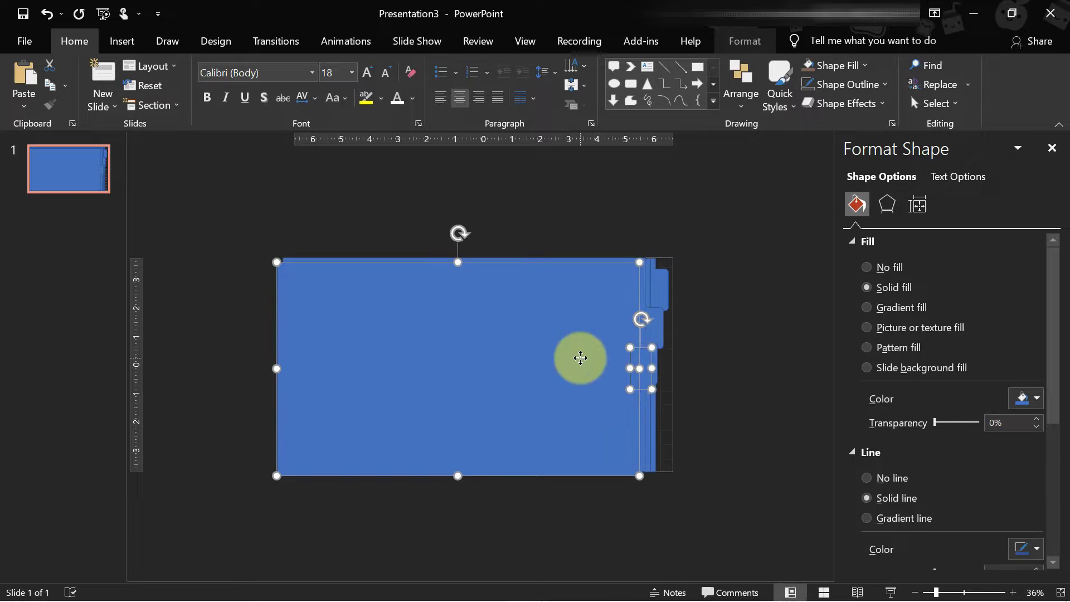
click(739, 380)
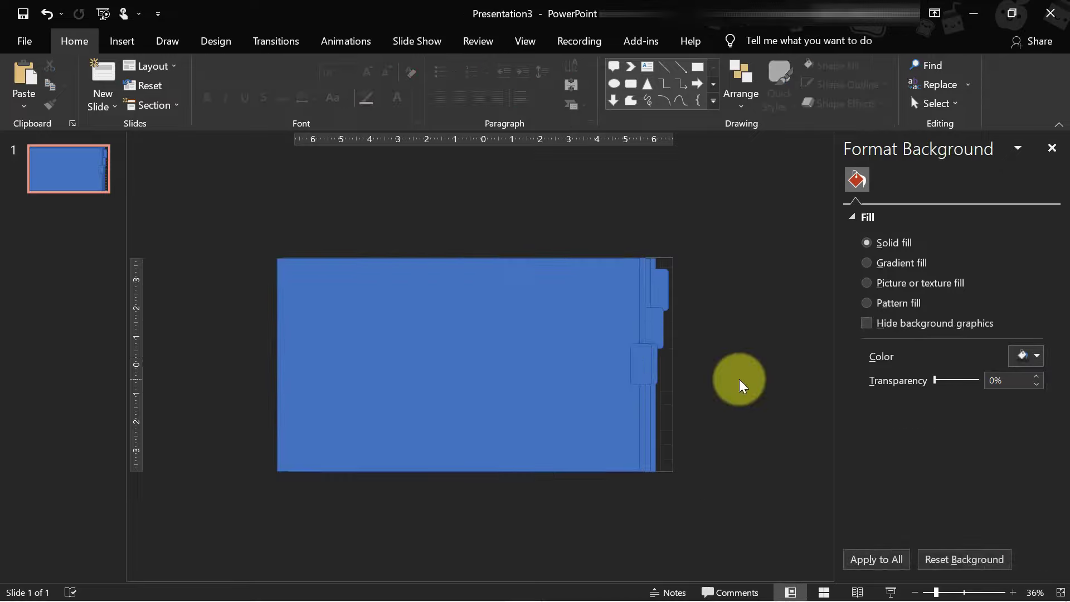
click(639, 366)
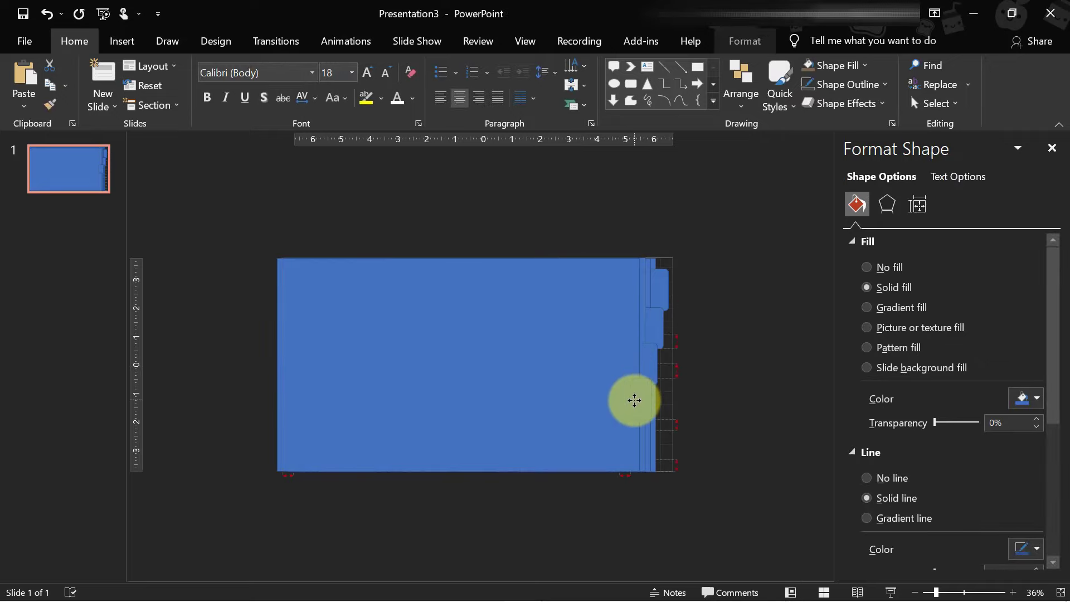
Duplicate the pair once more with Ctrl+D and drag the newest tab further down the edge.
shift+click(581, 394)
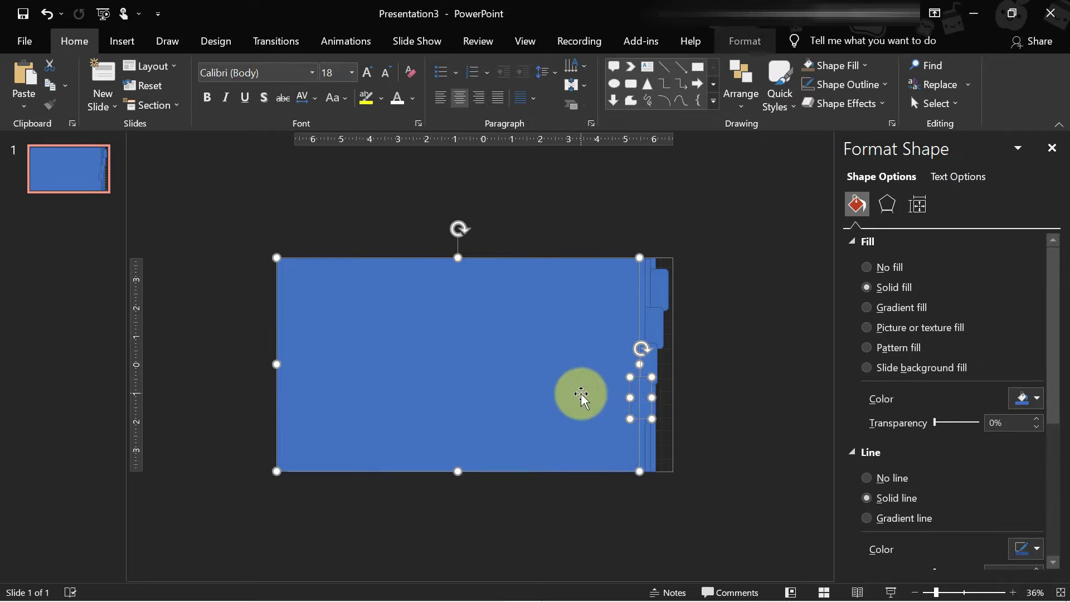
key(ctrl+d)
drag(579, 401, 569, 404)
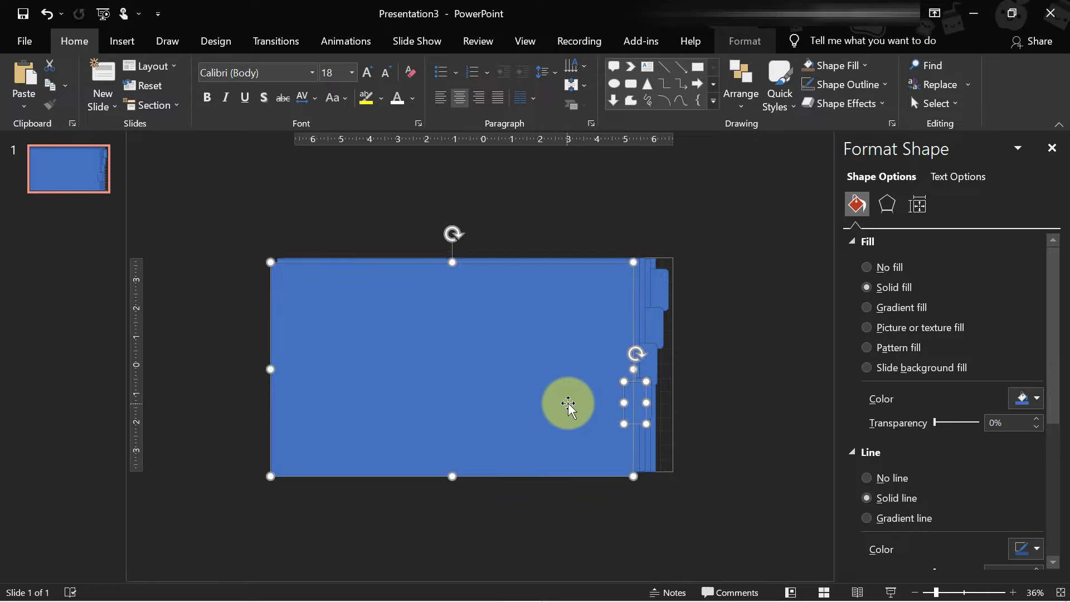
click(768, 400)
click(634, 397)
drag(633, 401, 633, 436)
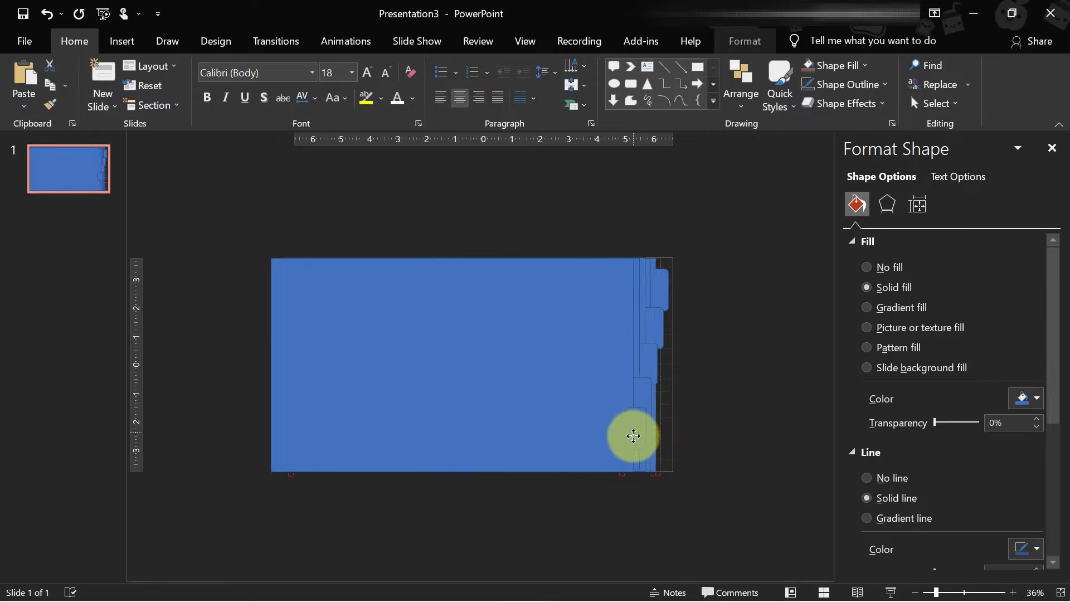
click(765, 366)
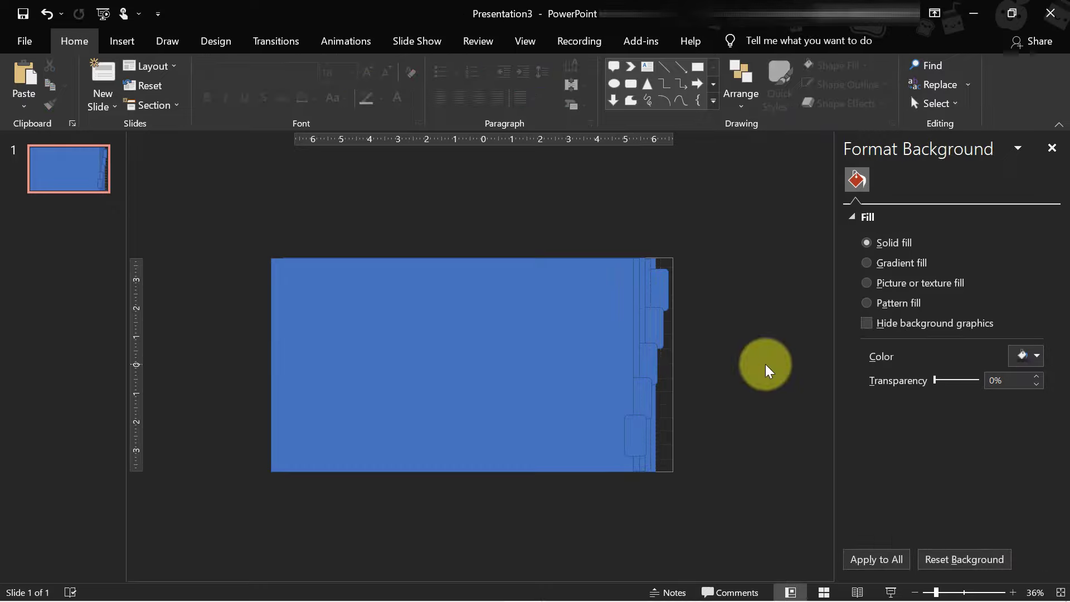
click(632, 426)
shift+click(521, 388)
Union the front panel with its tab, fill it darker grey with no outline, and shift it left.
click(744, 41)
click(217, 102)
click(166, 124)
click(1025, 398)
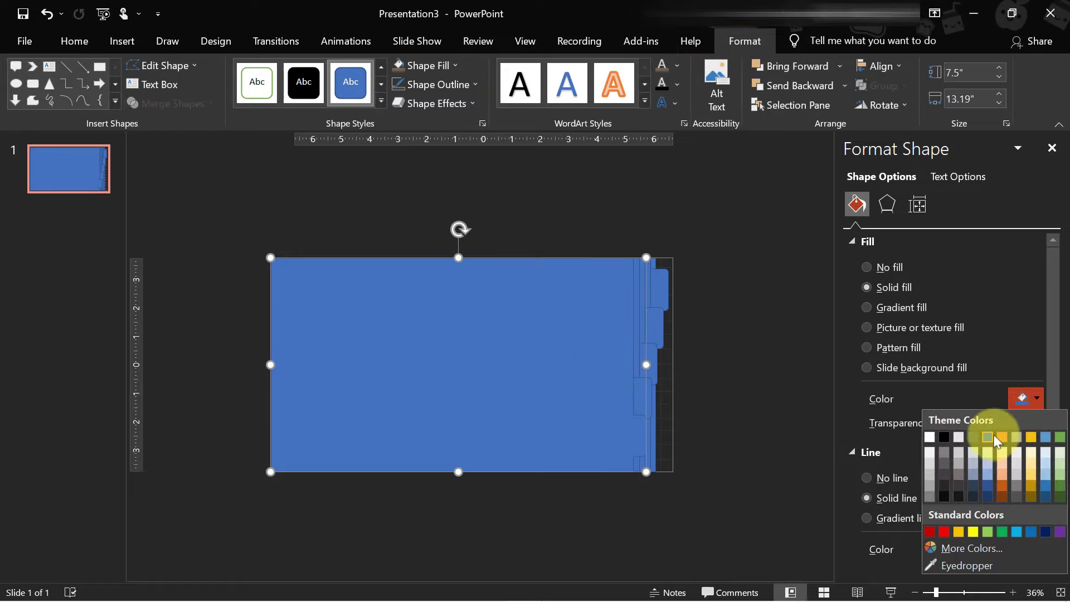
key(Down)
key(Down)
key(Down)
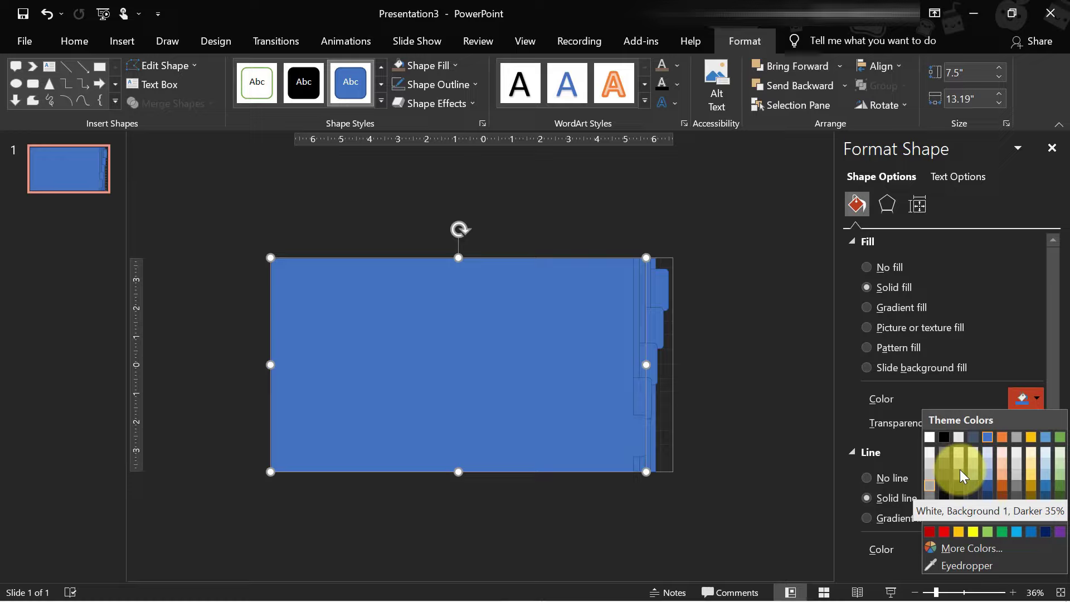
key(Return)
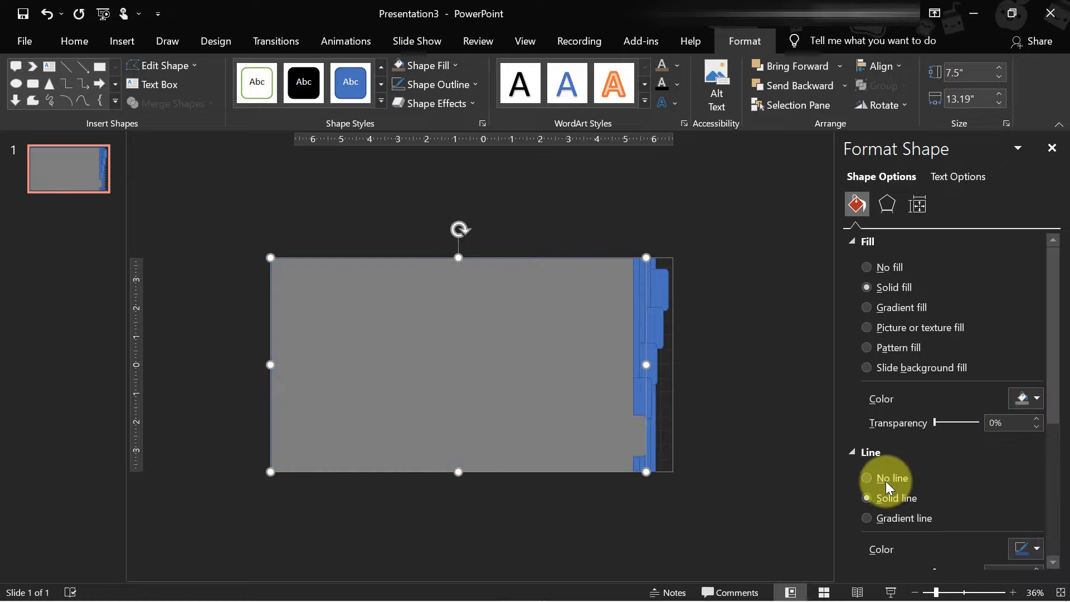
click(885, 480)
click(658, 362)
click(641, 370)
click(660, 388)
click(592, 410)
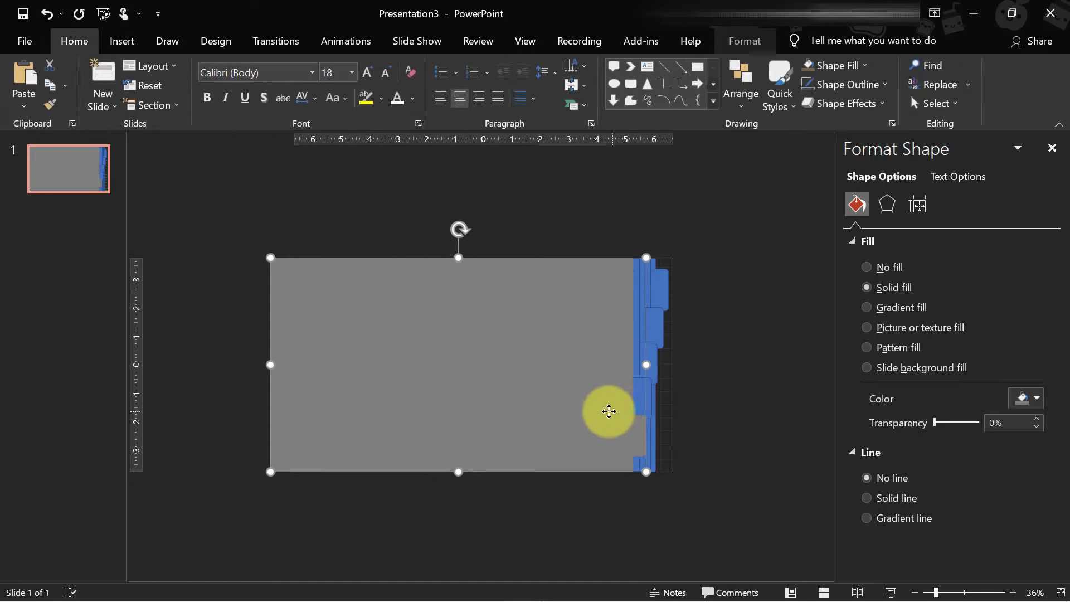
drag(607, 411, 554, 407)
Merge the next blue panel with its tab, fill it light grey without outline, and move it left.
click(614, 394)
click(744, 41)
click(170, 103)
click(179, 117)
click(1013, 397)
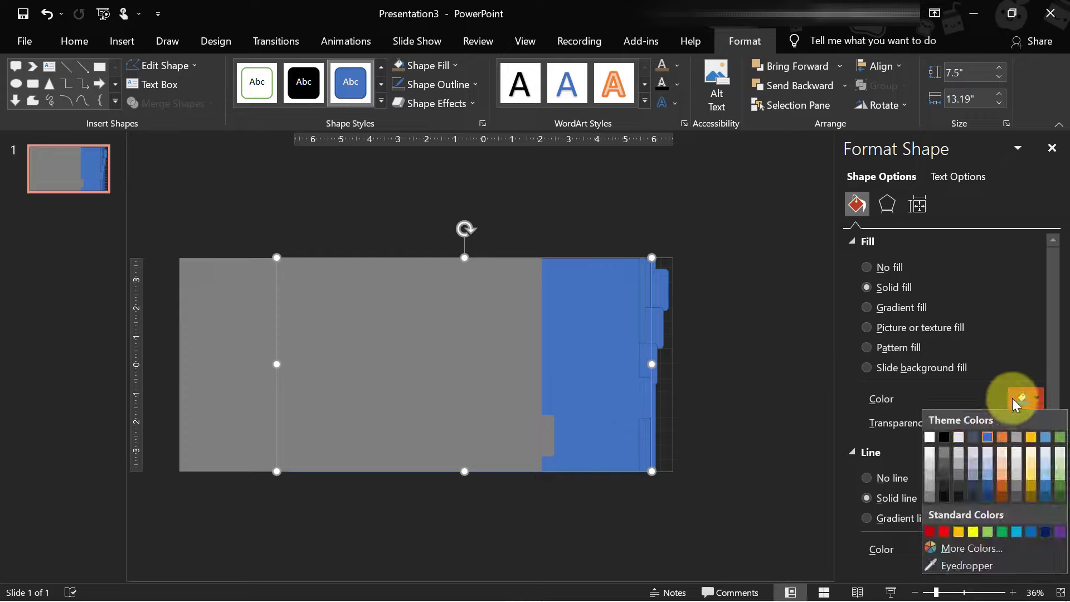
click(932, 481)
click(891, 479)
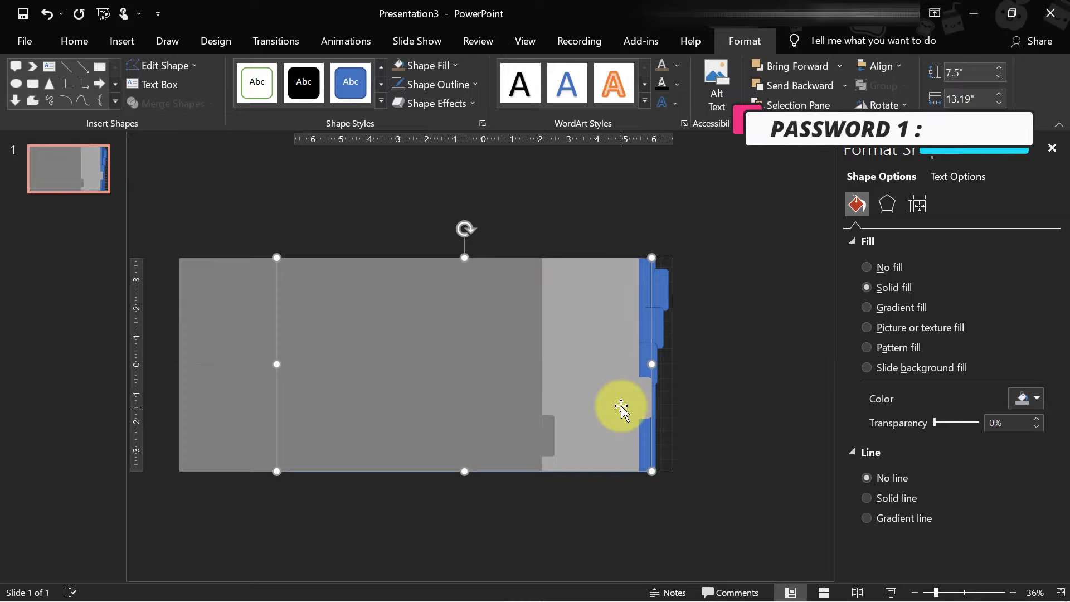
drag(621, 407, 535, 402)
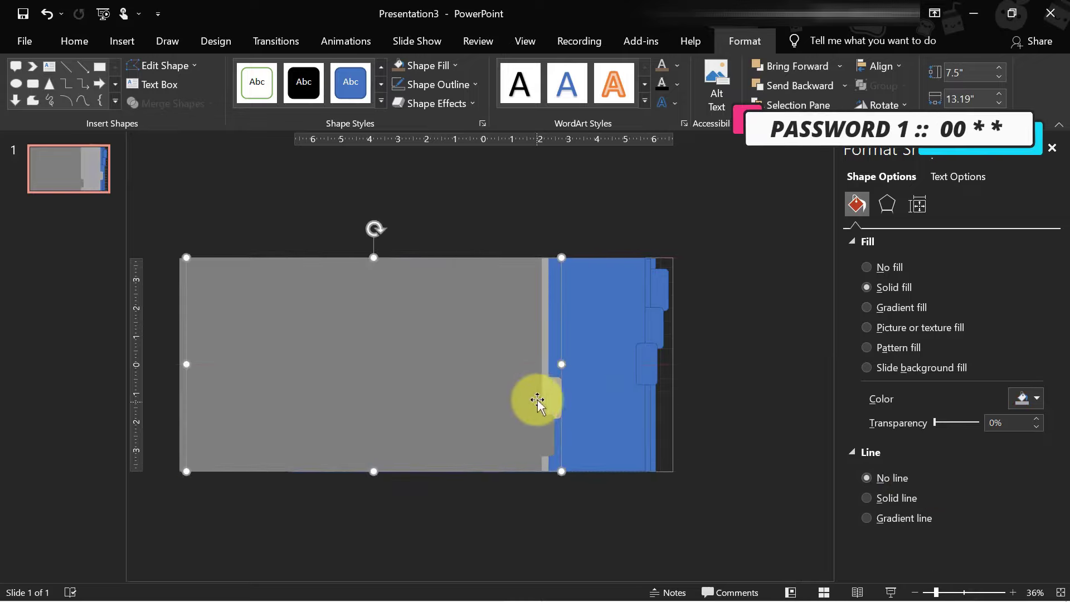
Fill the next panel a lighter grey with no outline and move it left.
click(600, 367)
click(508, 310)
click(1021, 399)
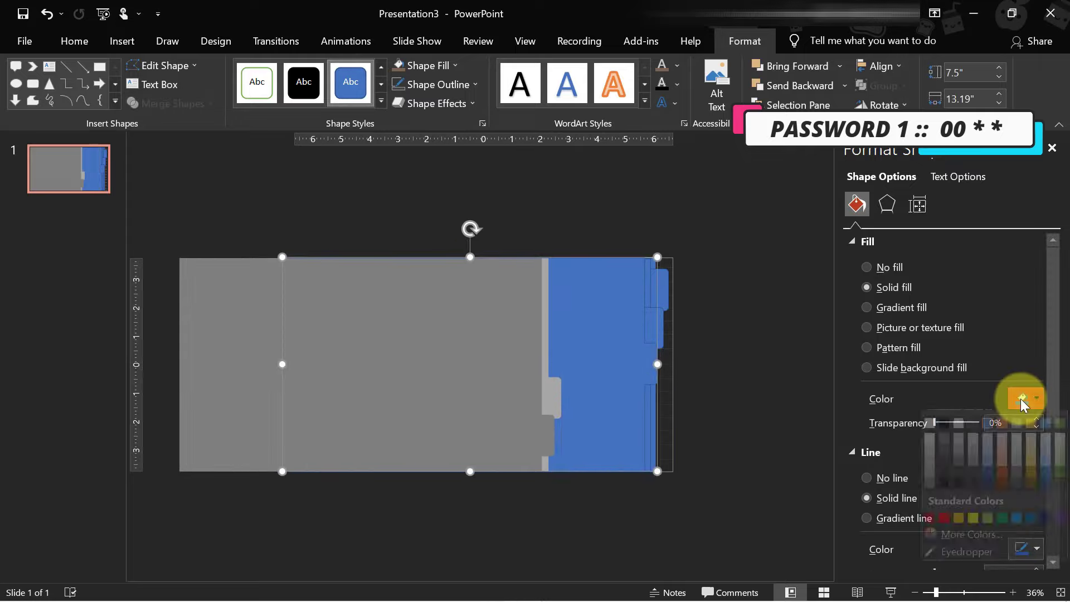
click(932, 472)
click(866, 478)
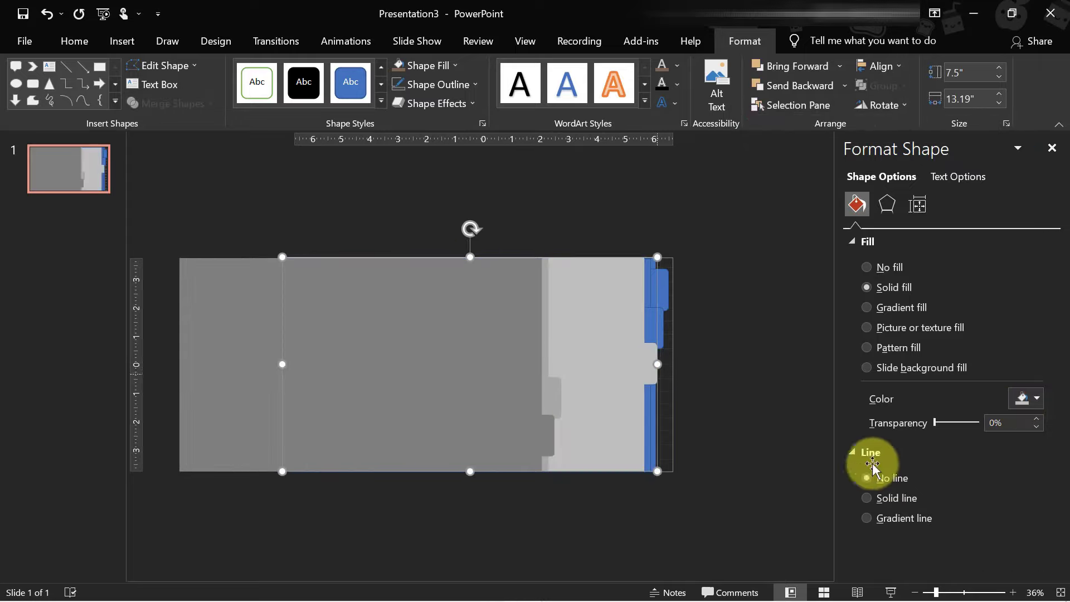
drag(622, 363, 549, 360)
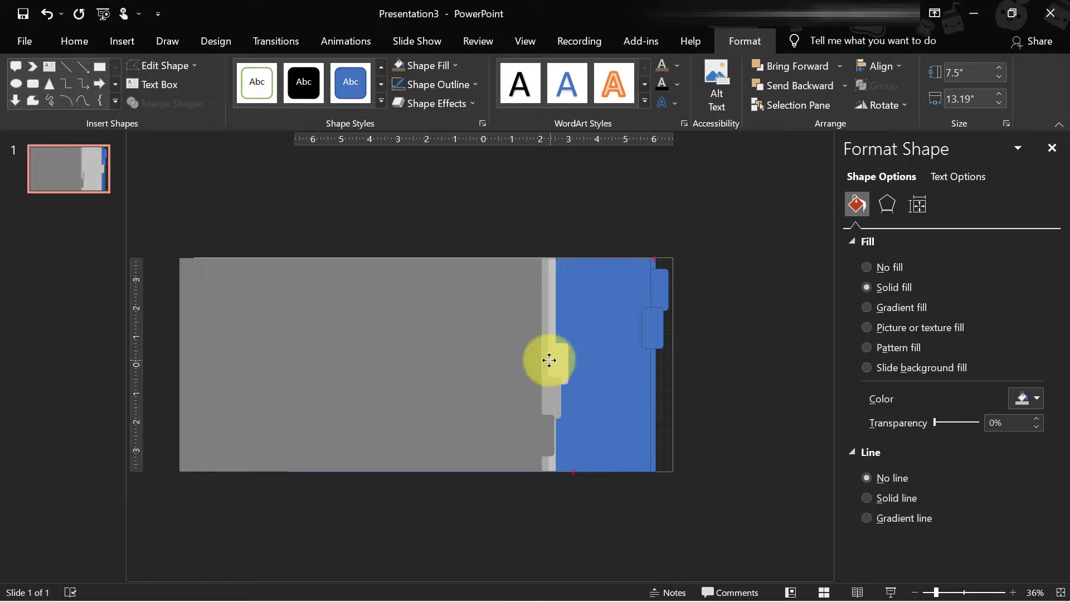
drag(548, 360, 550, 358)
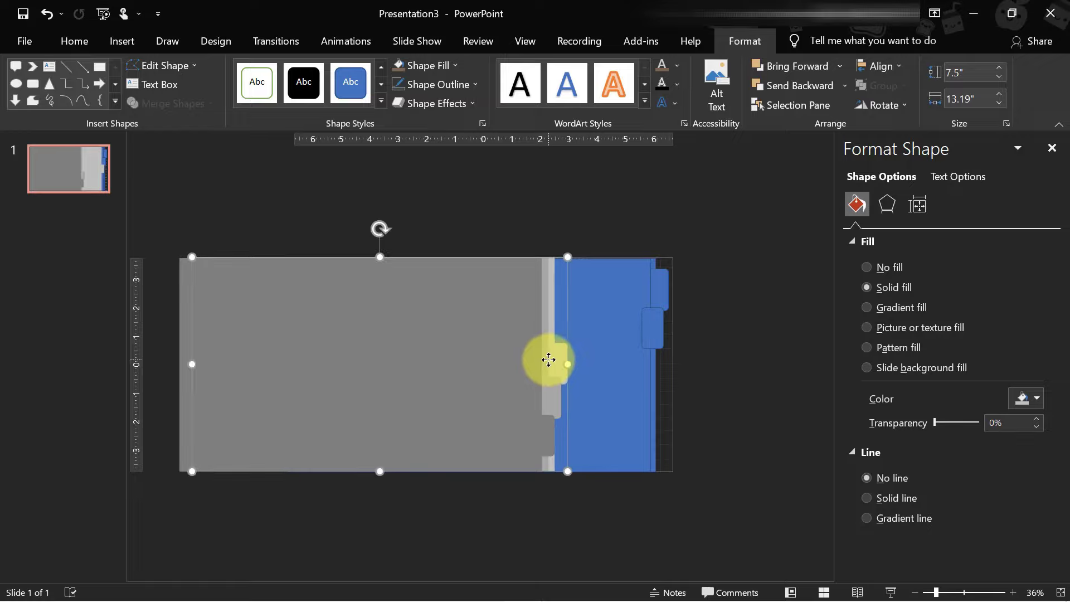
Merge the fourth panel and tab, recolour it light grey without outline, and shift it left.
click(627, 352)
shift+click(652, 329)
click(189, 103)
click(184, 127)
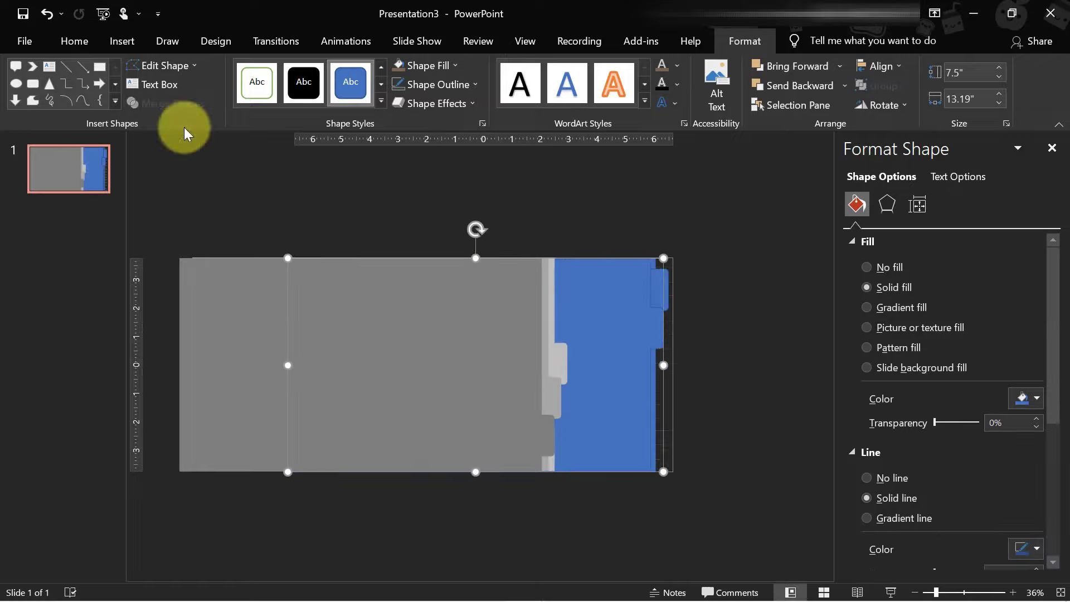
click(1026, 403)
click(944, 482)
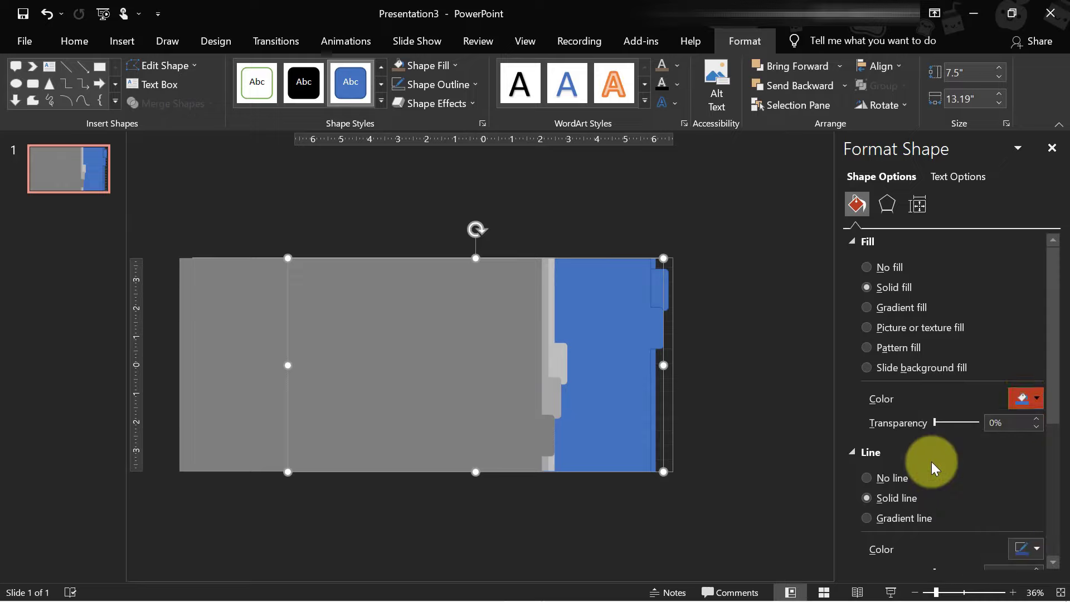
click(867, 477)
drag(662, 346, 559, 330)
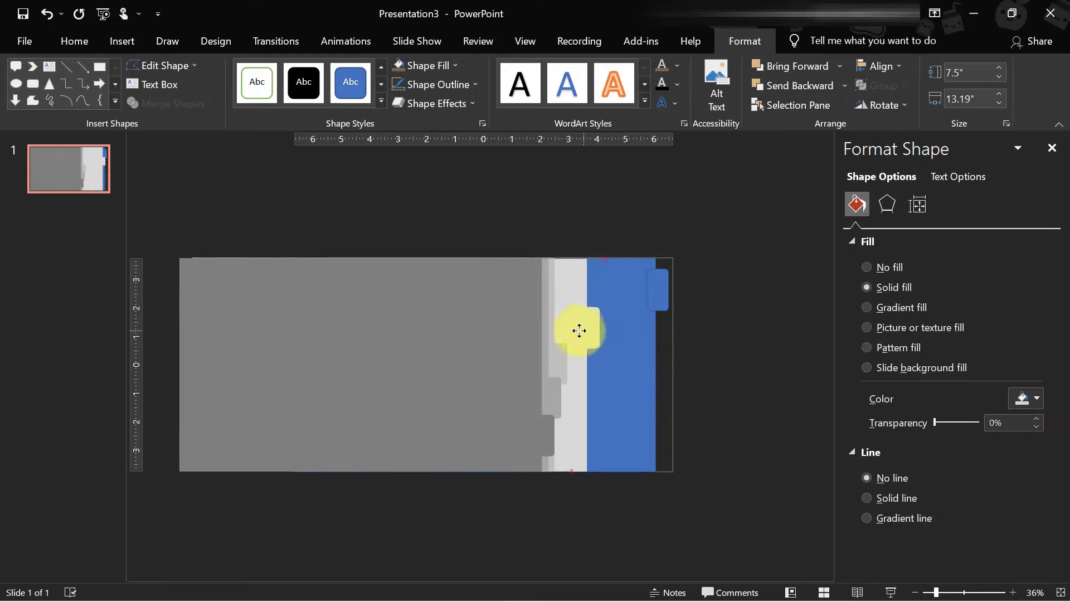
Merge the last blue shapes into a white outline-free panel, then move all folder shapes left.
click(658, 289)
shift+click(617, 304)
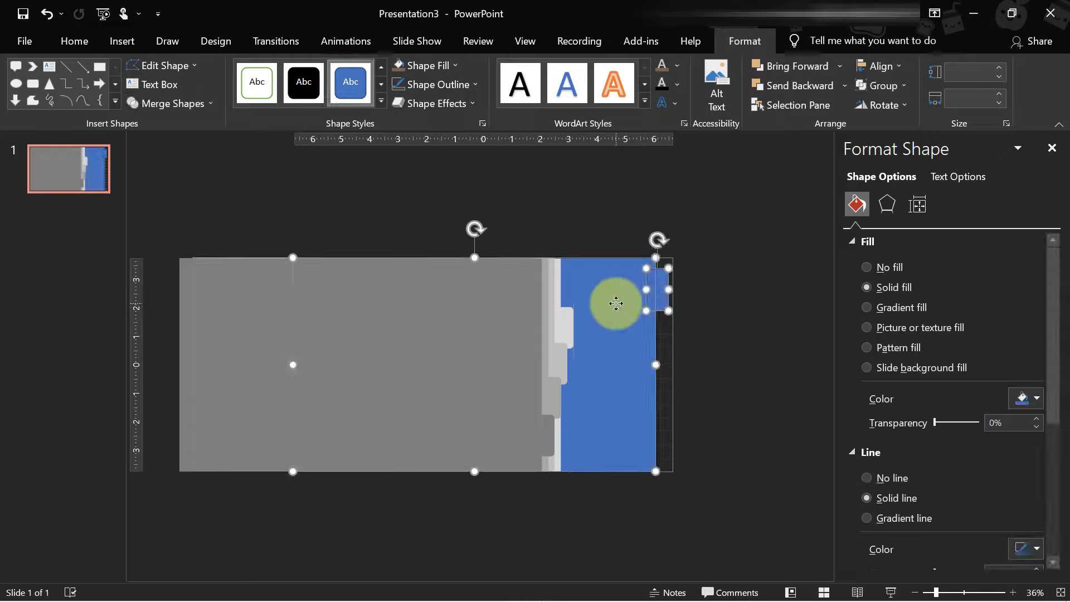
click(173, 104)
click(180, 125)
click(1029, 401)
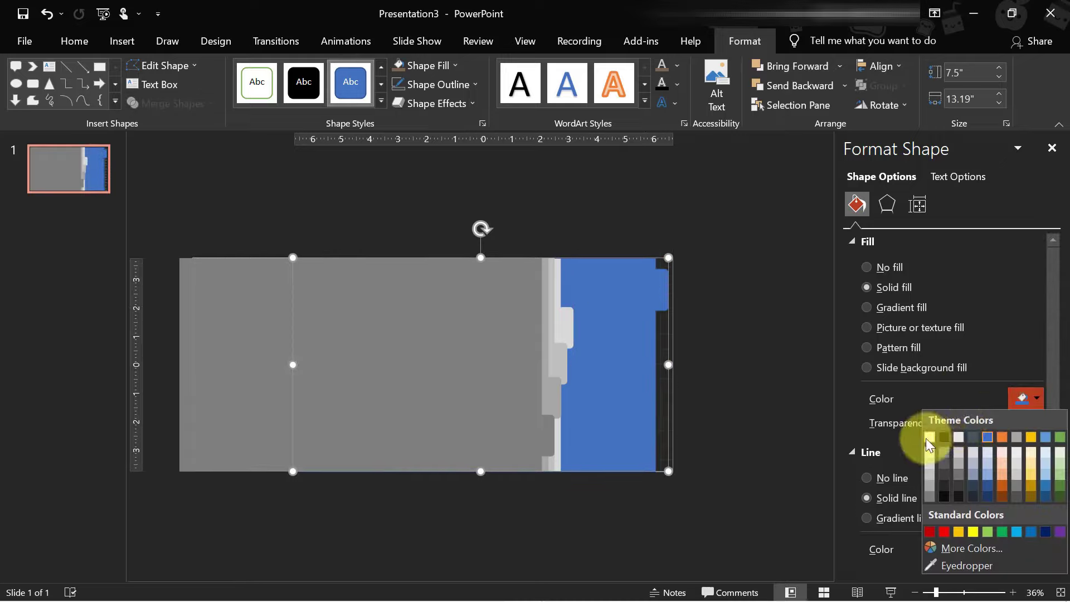
click(929, 437)
click(1026, 398)
click(929, 447)
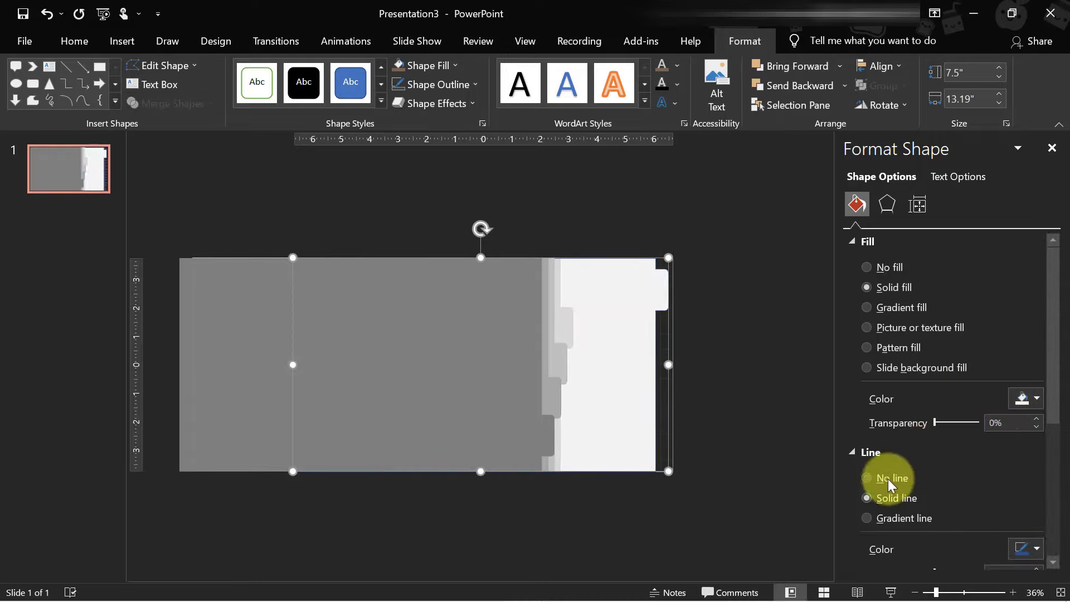
click(867, 478)
drag(581, 301, 570, 300)
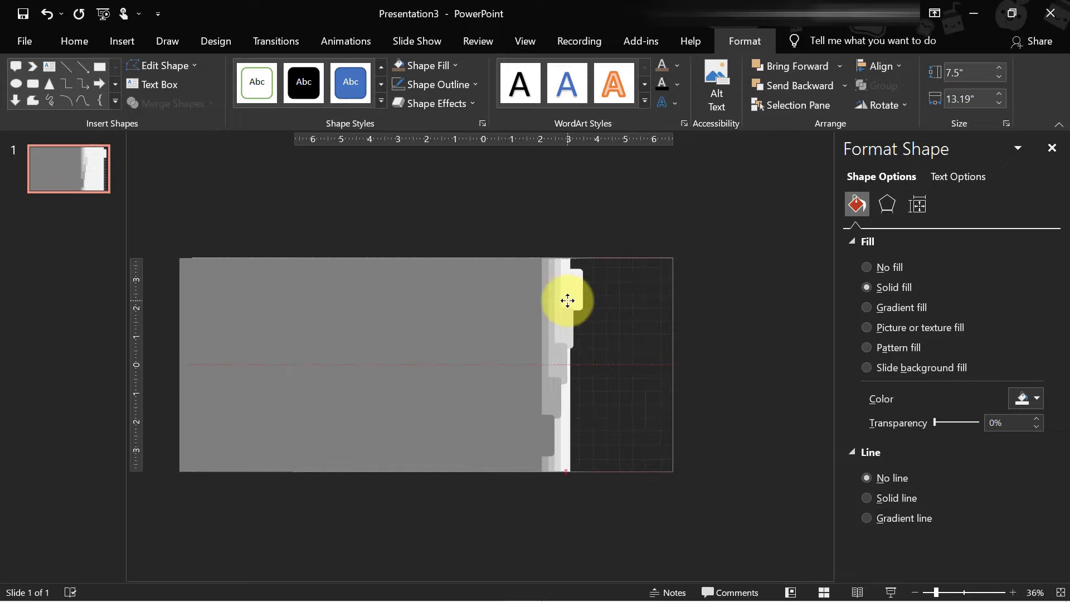
mouse_move(598, 204)
mouse_down()
mouse_move(566, 361)
mouse_move(357, 522)
mouse_move(172, 524)
mouse_up()
mouse_move(437, 402)
mouse_down()
mouse_move(378, 371)
mouse_move(402, 374)
mouse_up()
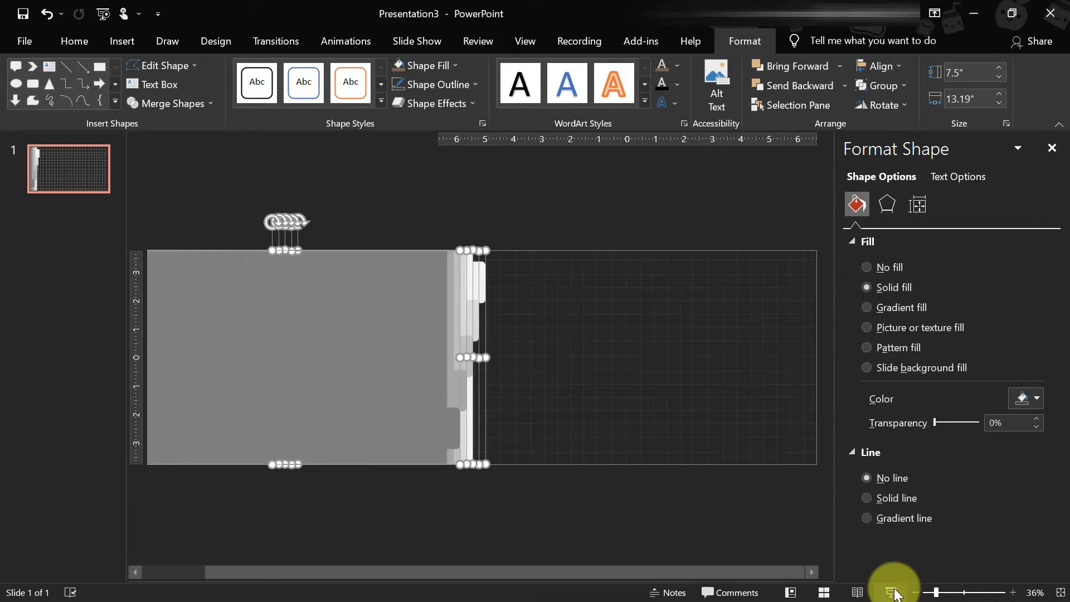
Preview the slide show, then apply an Outer Shadow preset to the folder shapes.
click(890, 592)
key(Escape)
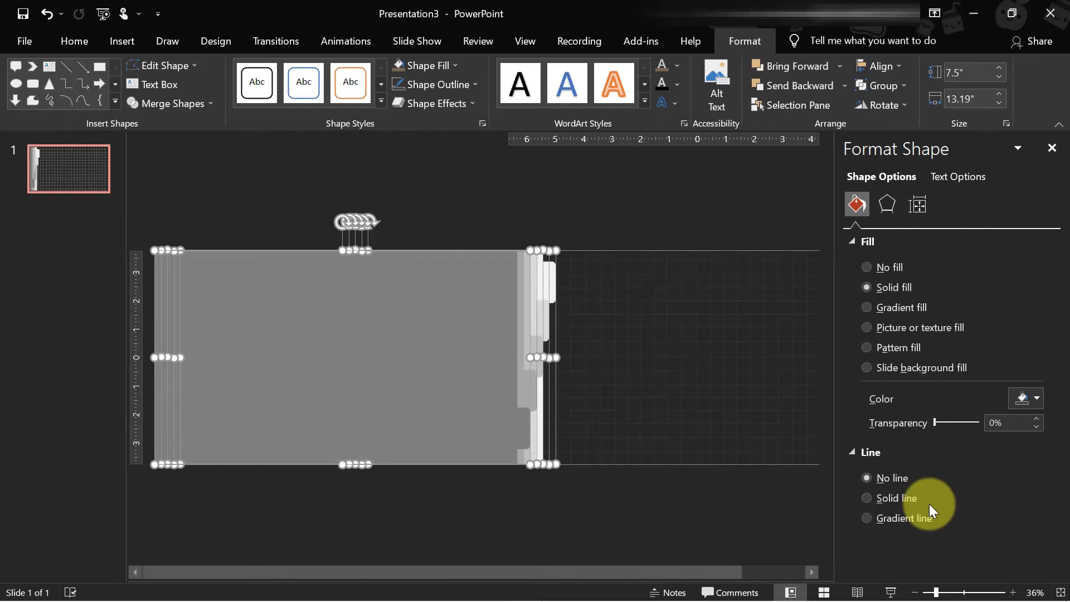
click(886, 205)
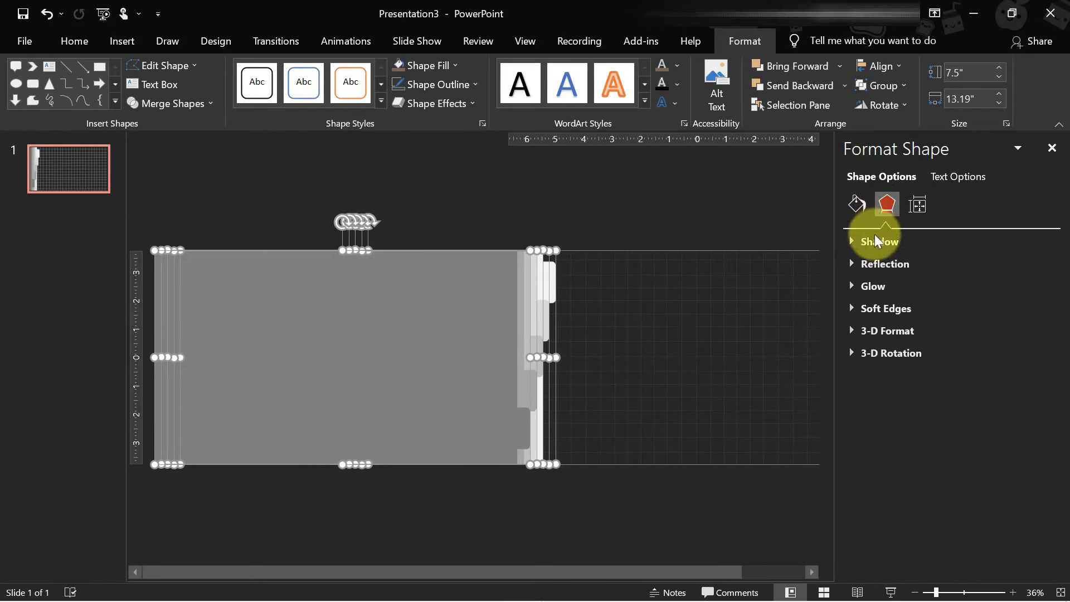
click(878, 241)
click(1020, 264)
click(935, 383)
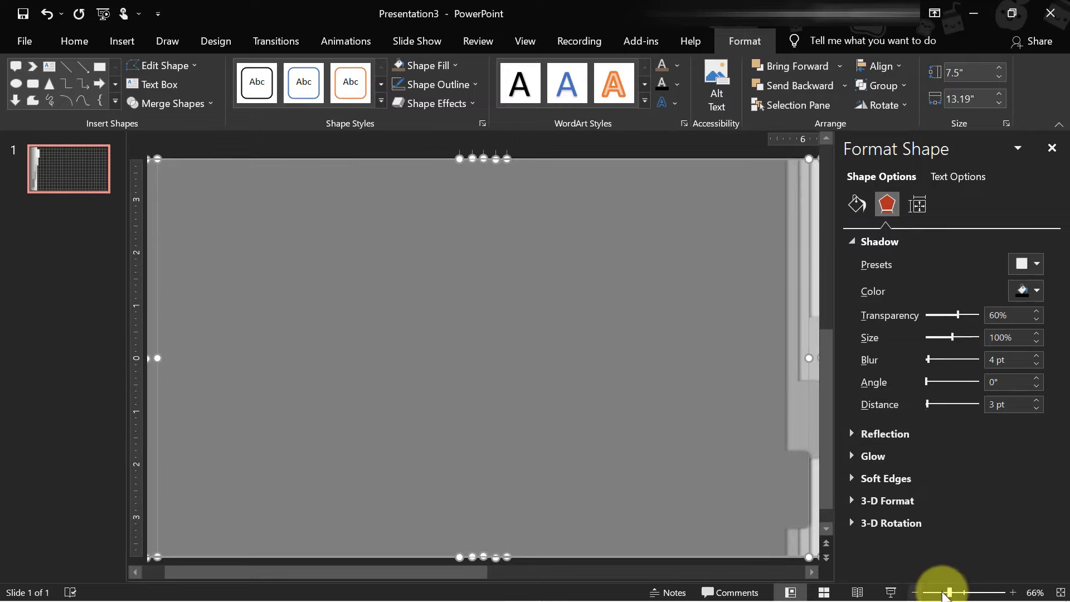
Raise the shadow distance to 4 pt and blur to 8 pt, then preview full screen.
drag(949, 594, 942, 592)
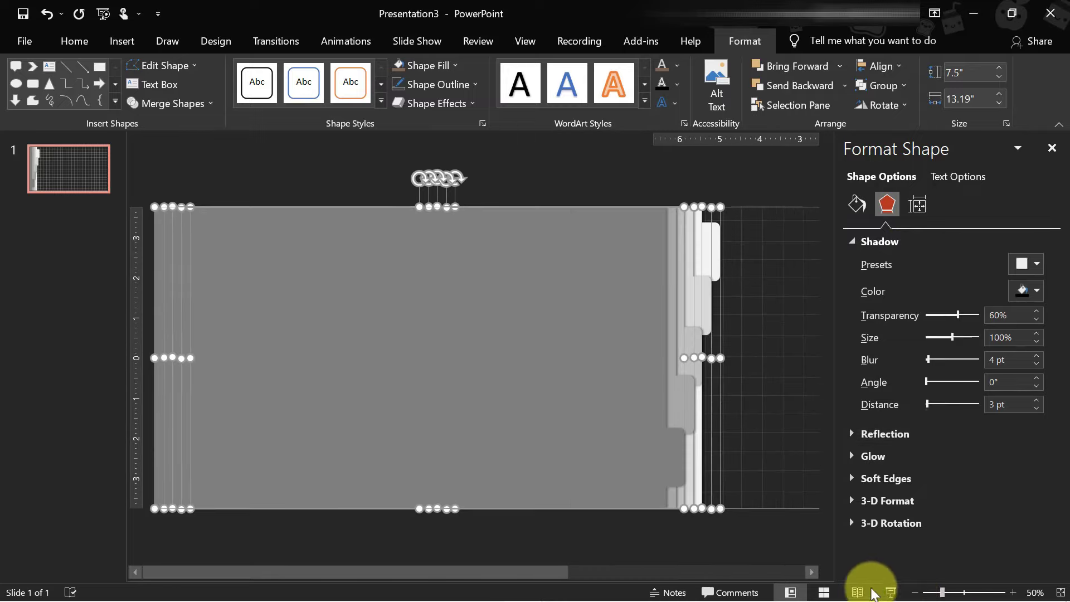
drag(558, 573, 656, 579)
click(1037, 400)
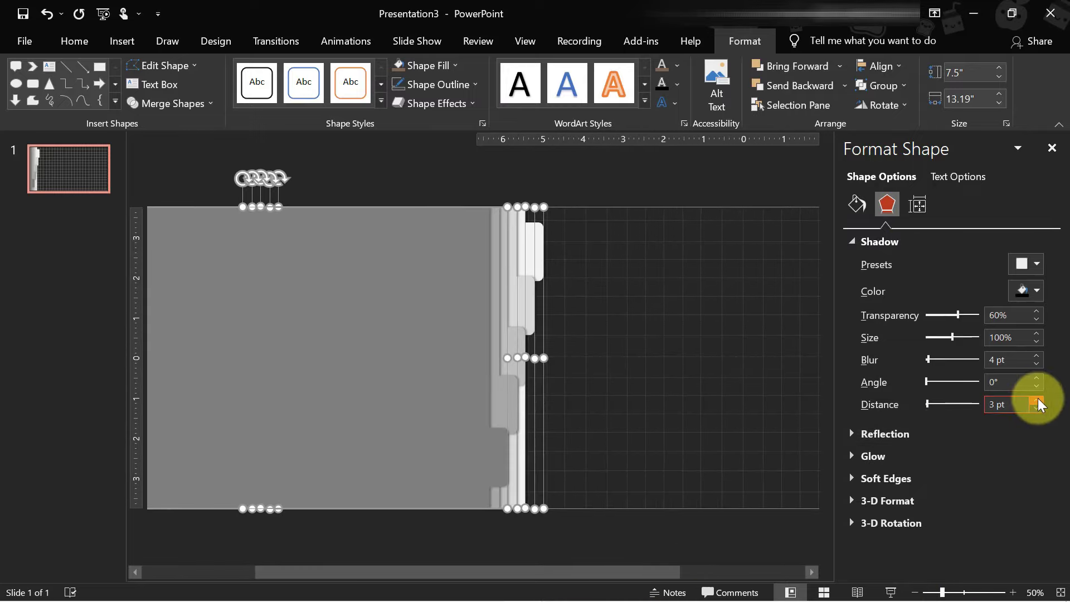
click(1037, 356)
click(1036, 356)
click(1036, 356)
click(1036, 356)
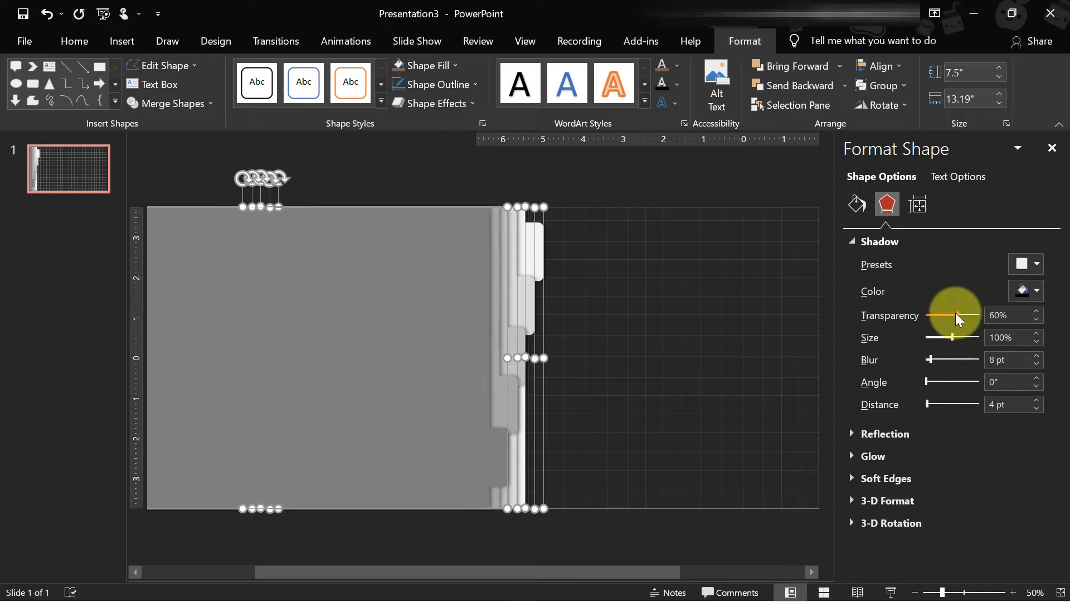
click(890, 592)
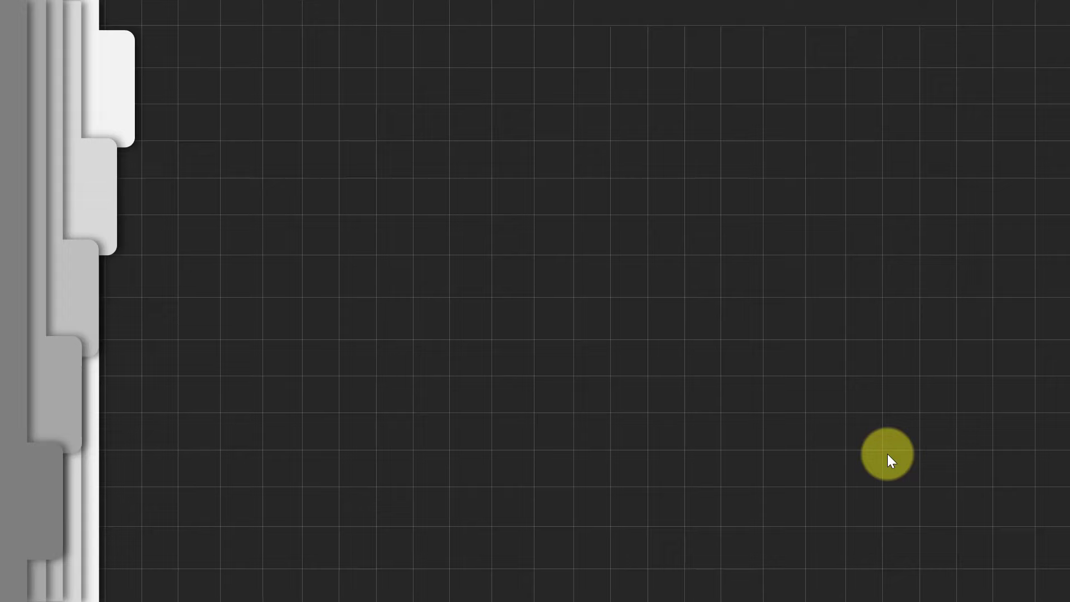
Exit the show and nudge the folder and tab shapes into alignment along the left side.
key(Escape)
click(716, 187)
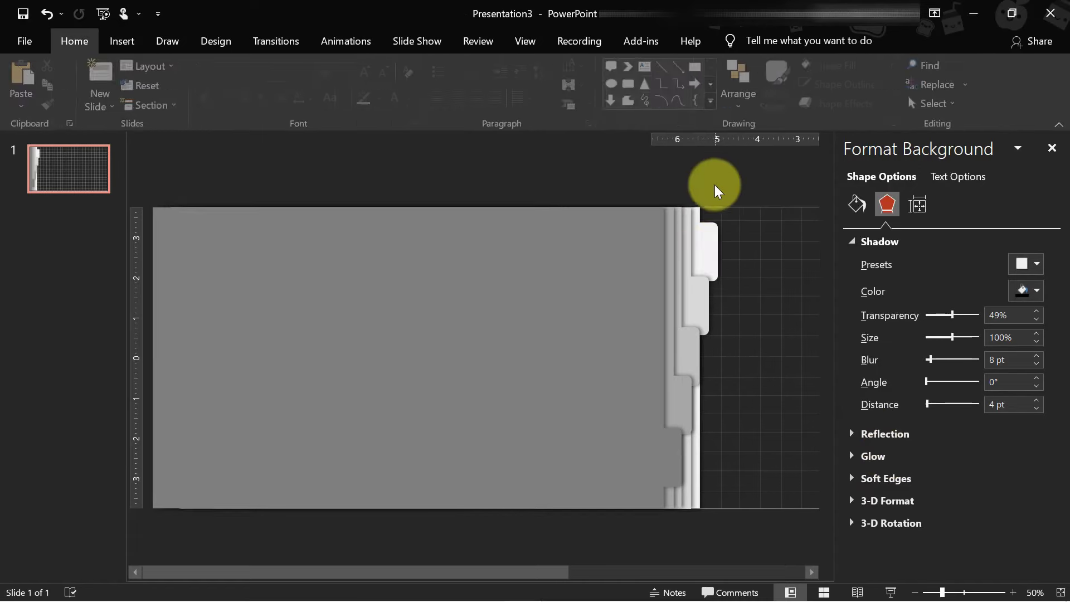
click(706, 249)
drag(706, 254, 707, 254)
drag(696, 303, 690, 404)
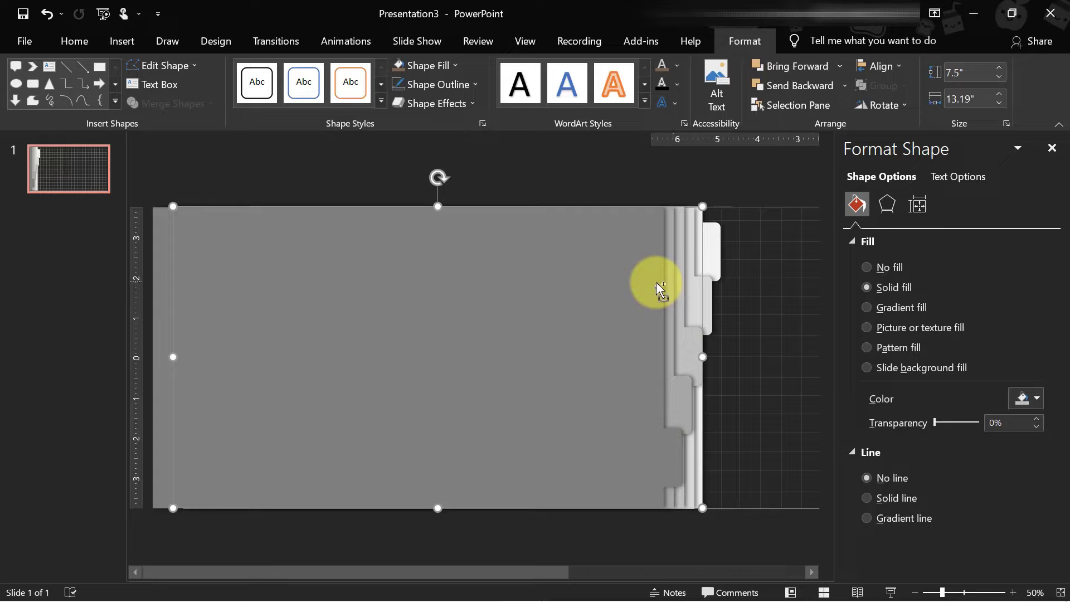
drag(671, 449, 666, 453)
click(688, 179)
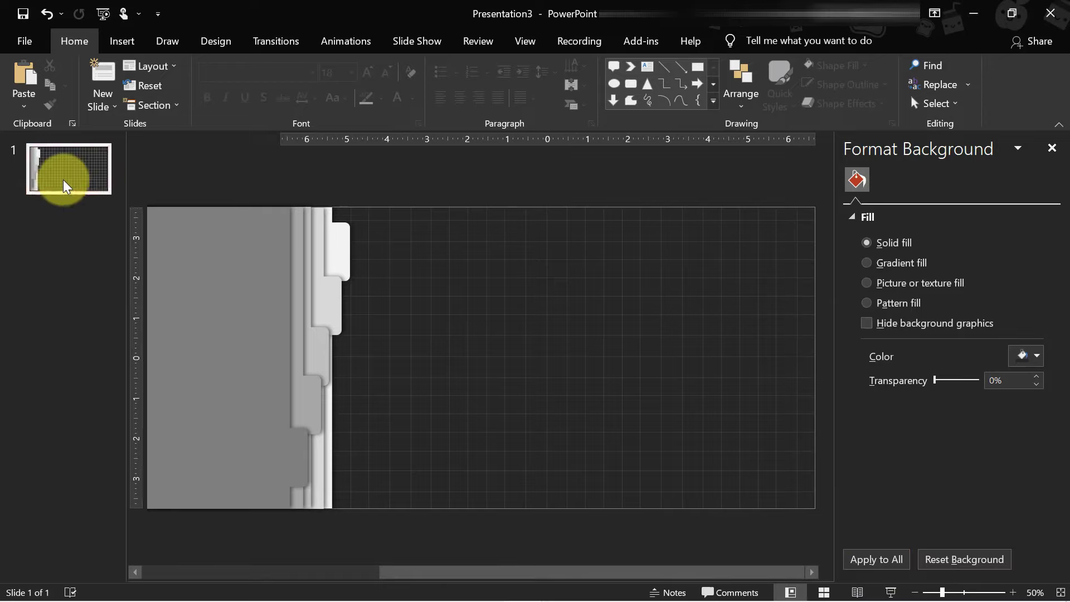
Duplicate into slides 2 and 3, pulling the white page, then the light page, to the right edge.
right_click(63, 179)
click(80, 294)
click(338, 263)
drag(339, 263, 800, 284)
right_click(46, 241)
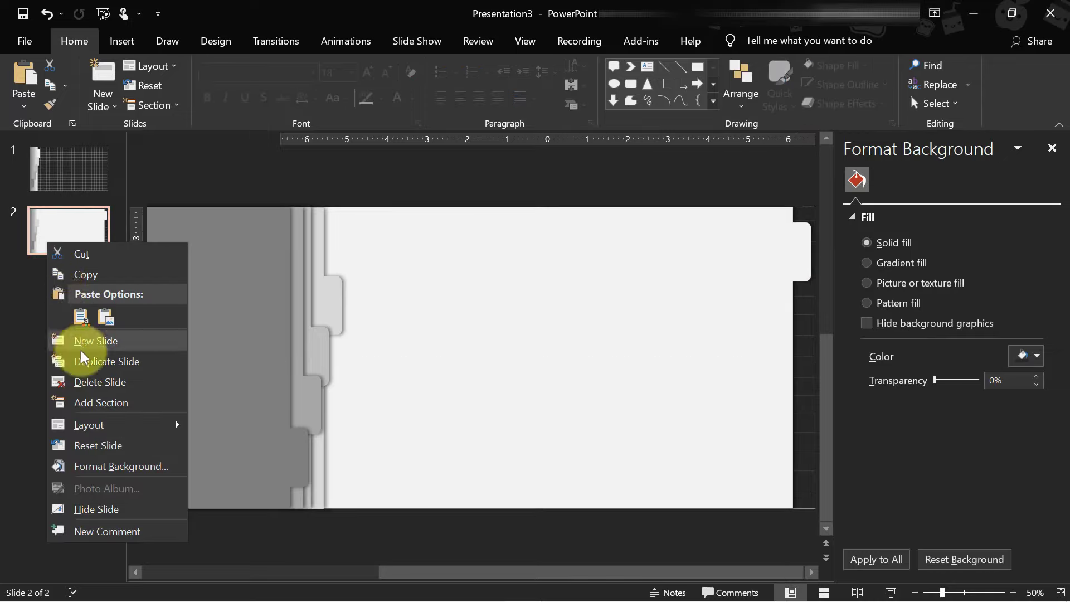
click(97, 360)
mouse_move(329, 303)
mouse_down()
mouse_move(430, 308)
mouse_move(556, 237)
mouse_up()
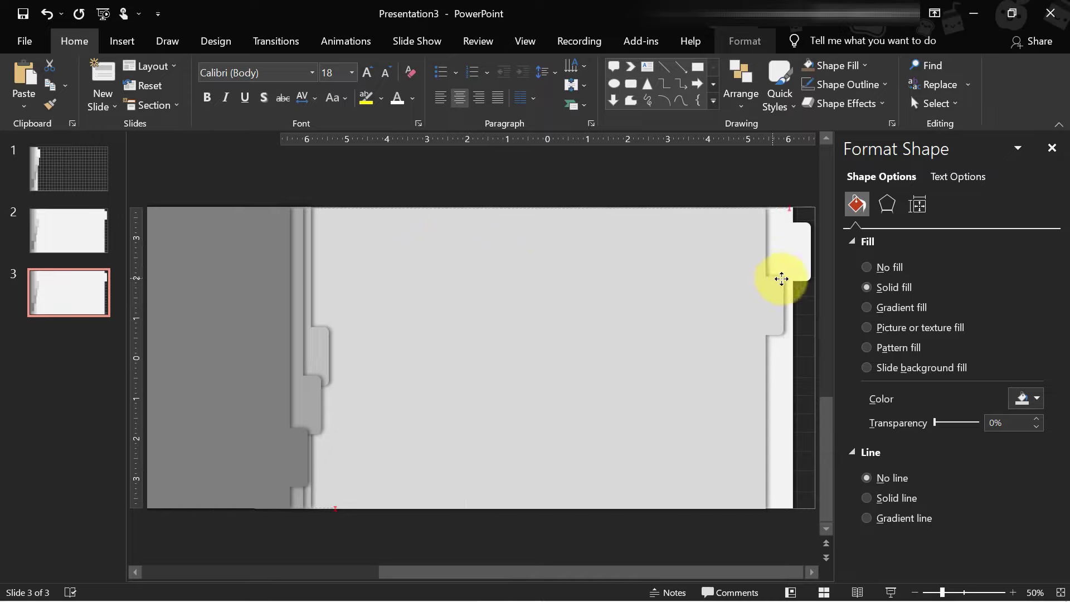
drag(555, 237, 793, 276)
Create slides 4 and 5, pulling the middle page and the next page out to the right edge.
right_click(82, 300)
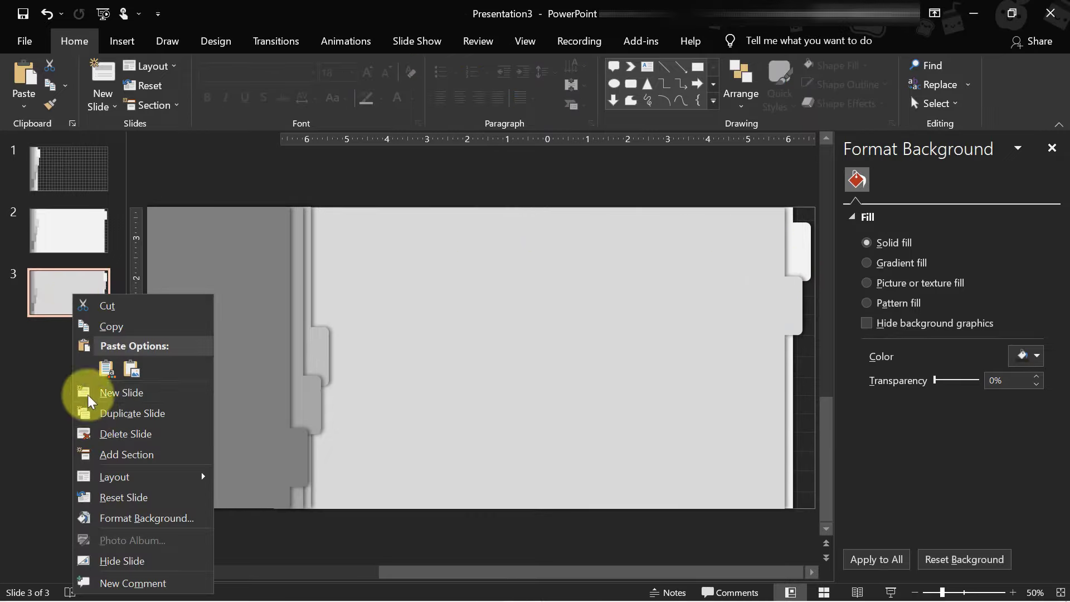
click(100, 413)
drag(318, 359, 782, 356)
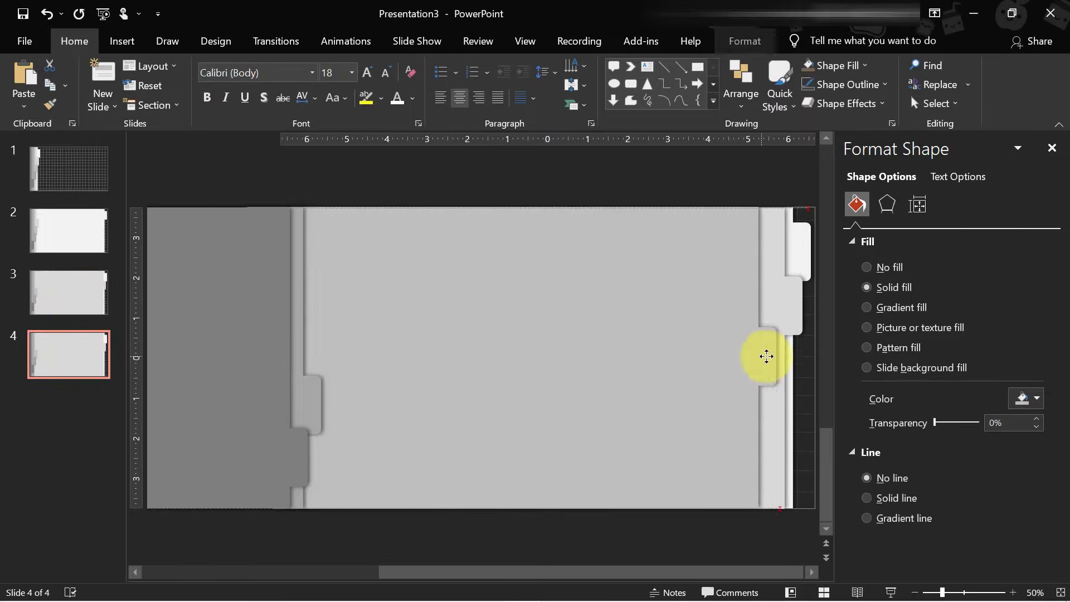
right_click(84, 359)
click(153, 179)
click(311, 397)
drag(311, 397, 773, 403)
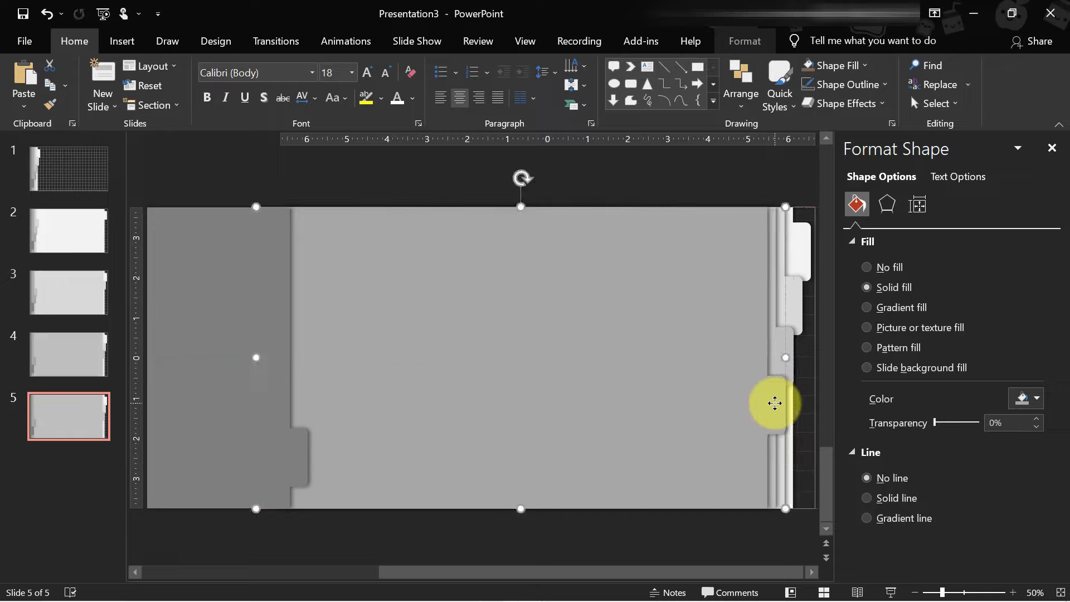
Duplicate into slide 6 and pull the next grey page to the right edge.
right_click(63, 402)
click(116, 225)
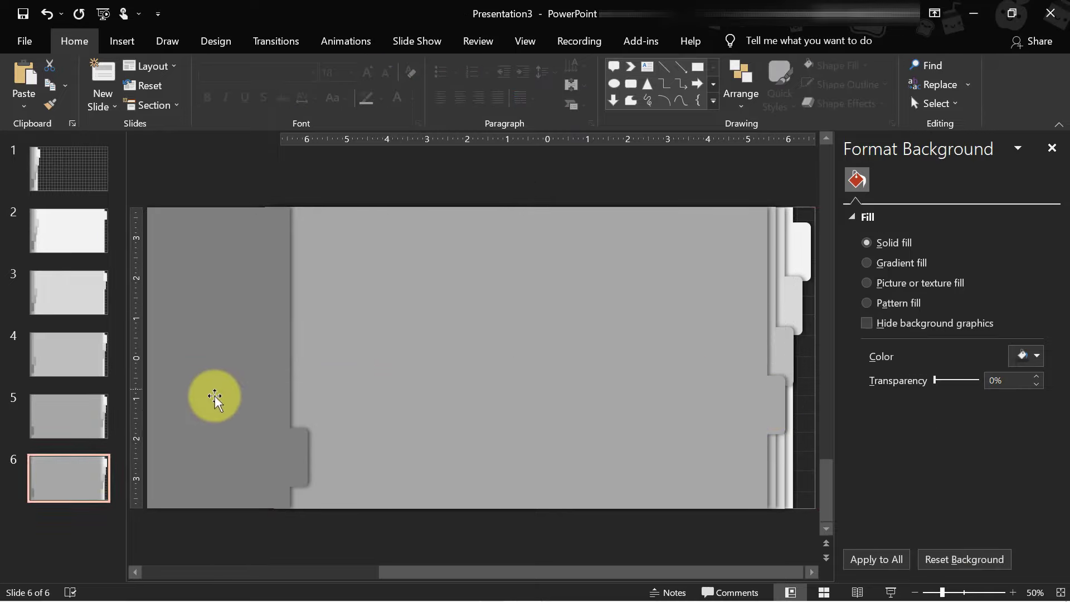
click(215, 399)
drag(215, 399, 684, 398)
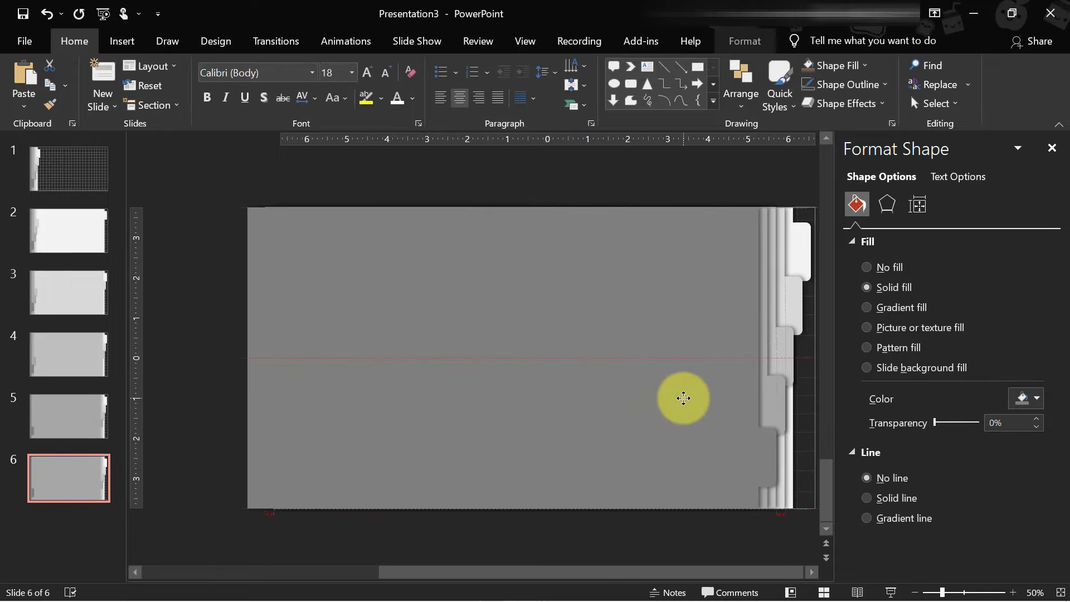
Duplicate into slide 7 with all pages moved back left, then select slides 2 through 7.
right_click(89, 490)
click(167, 306)
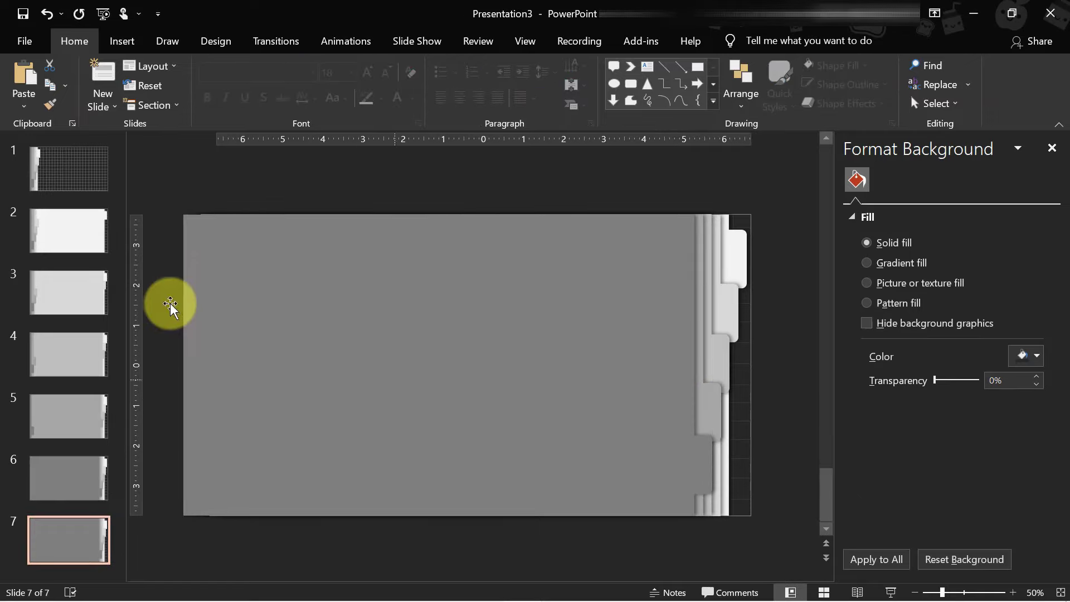
click(707, 246)
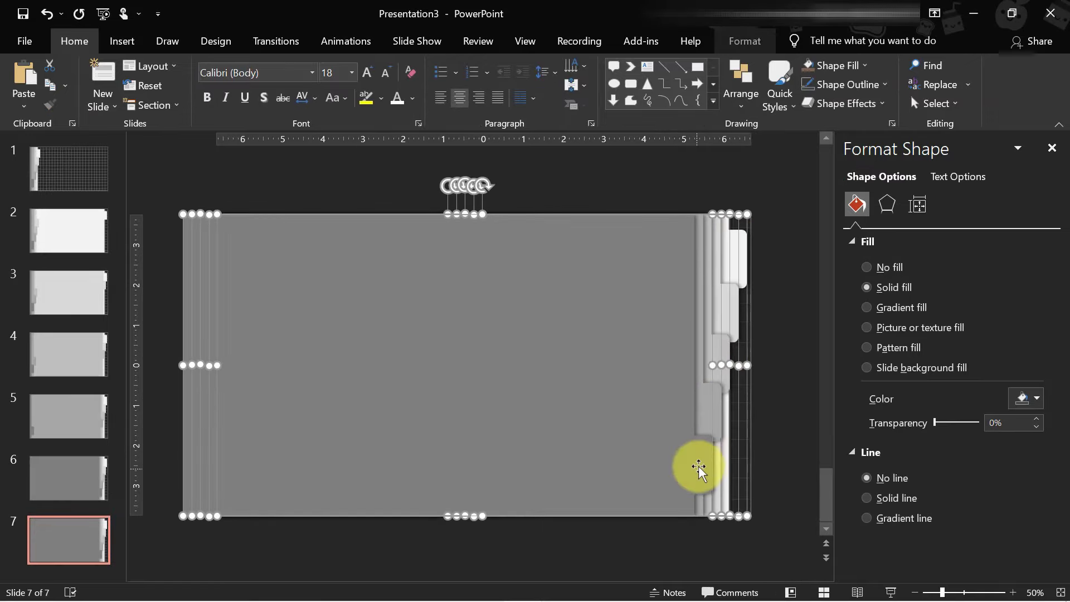
drag(697, 466, 345, 440)
drag(418, 250, 308, 249)
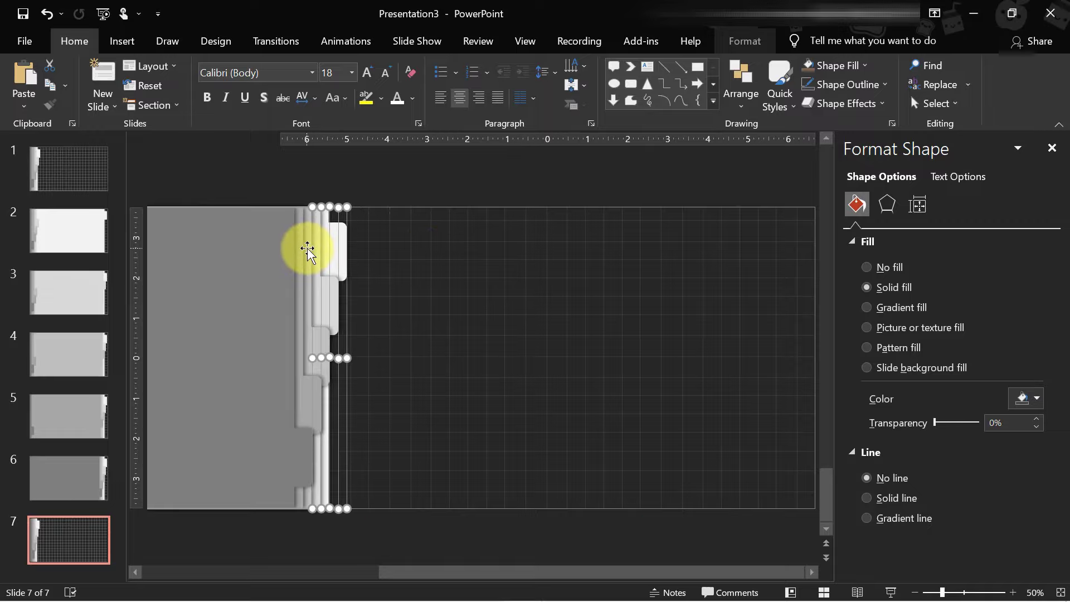
click(420, 227)
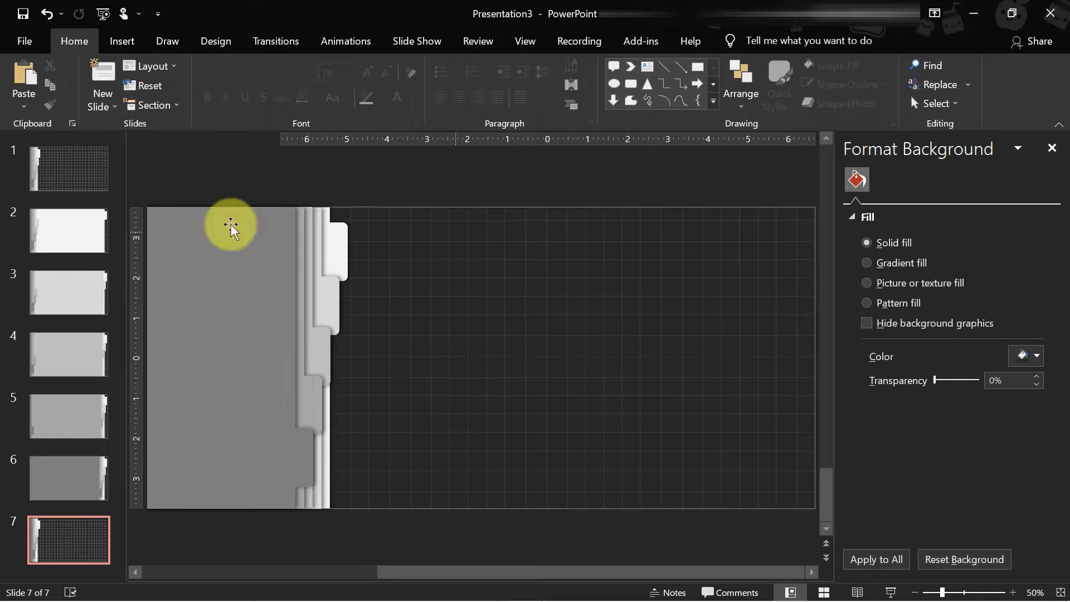
click(58, 252)
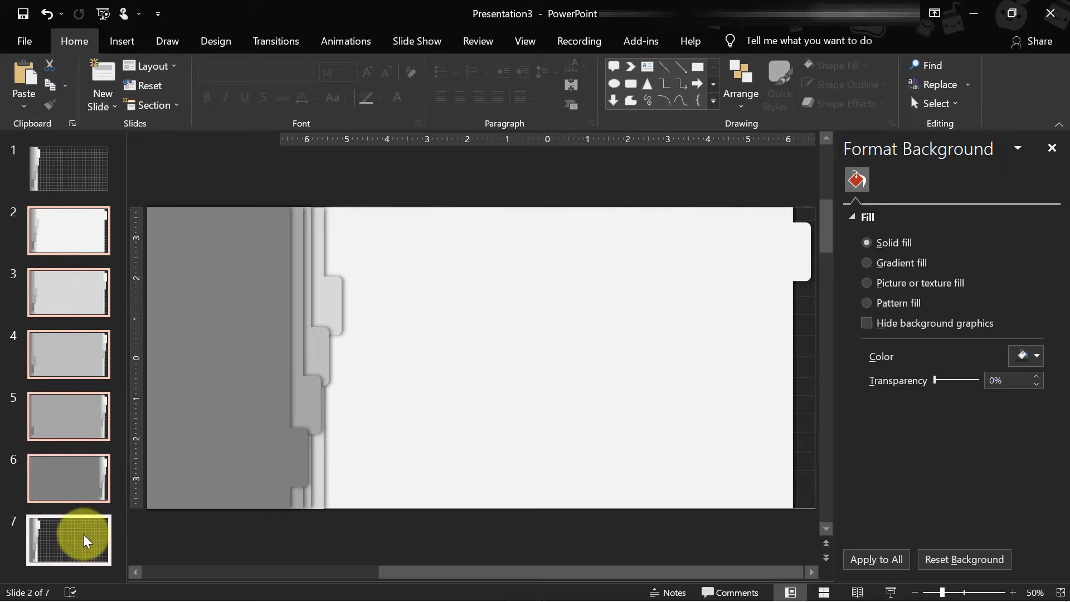
click(275, 49)
click(153, 79)
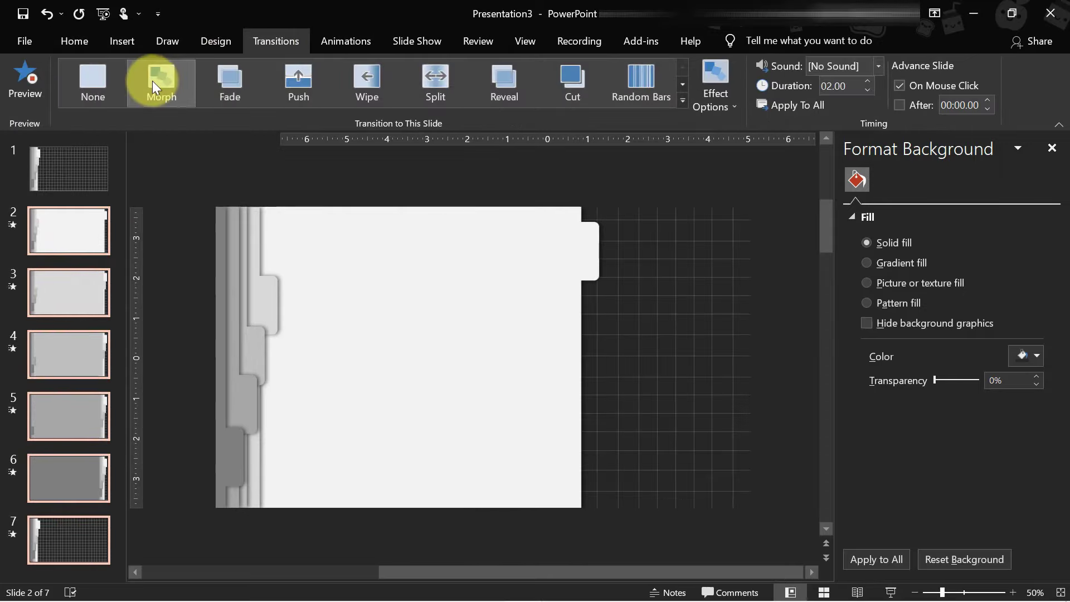
click(94, 172)
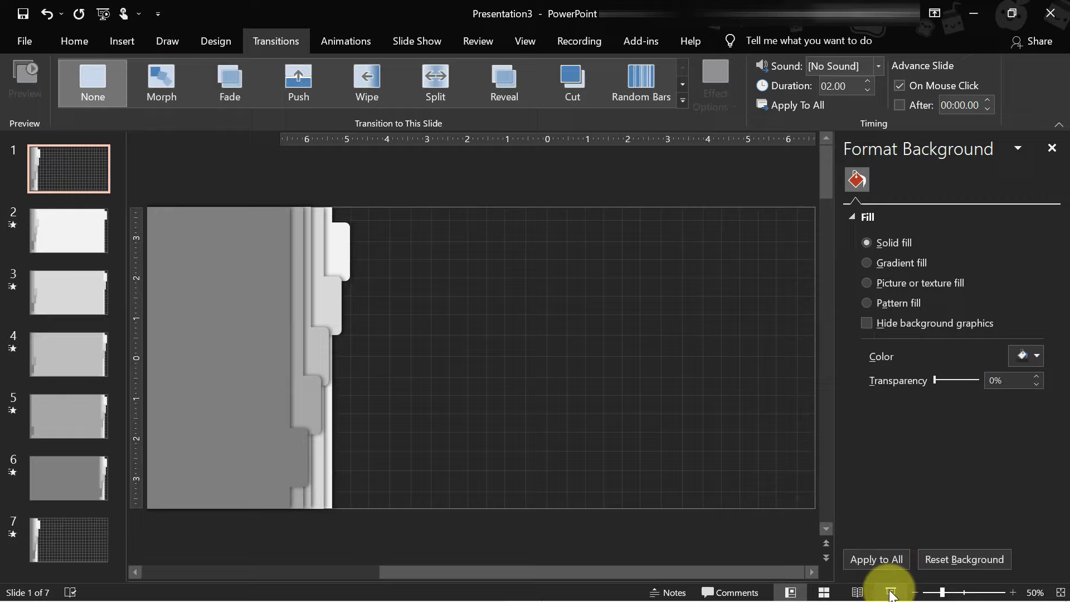
click(891, 592)
click(889, 585)
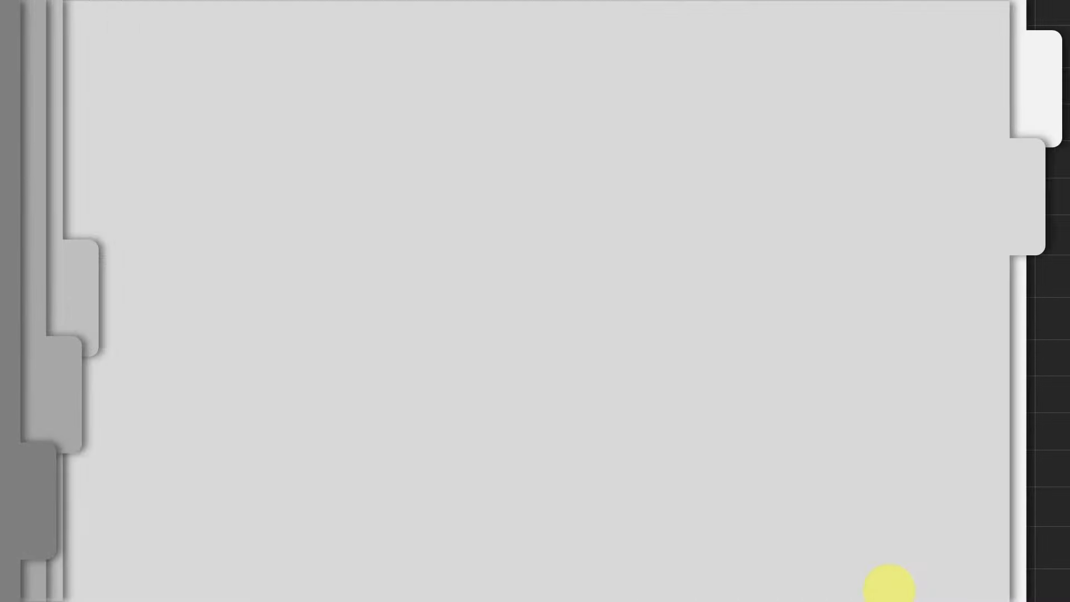
click(889, 586)
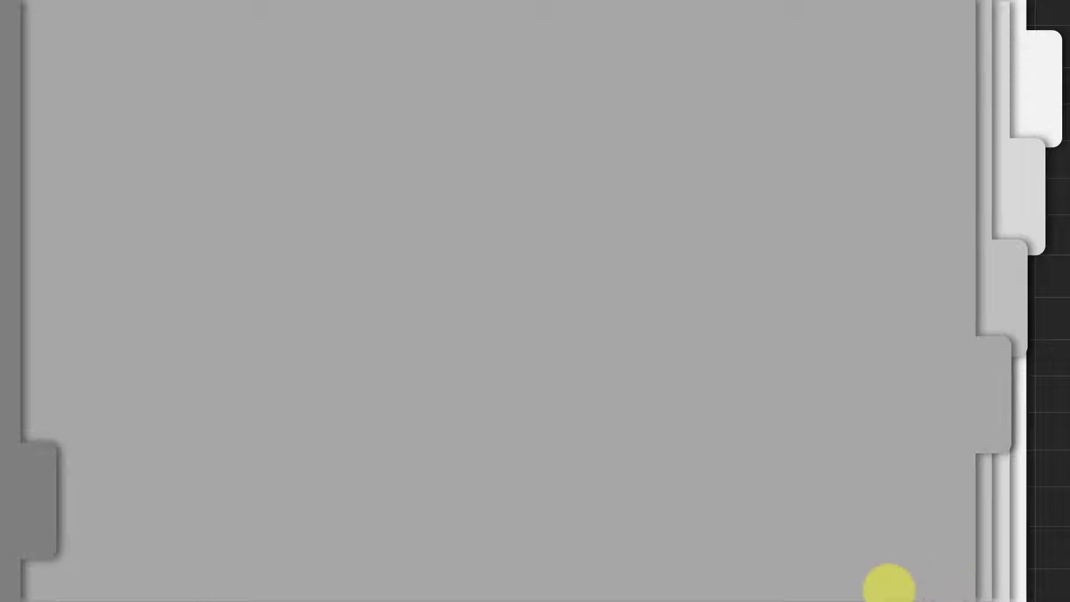
click(889, 585)
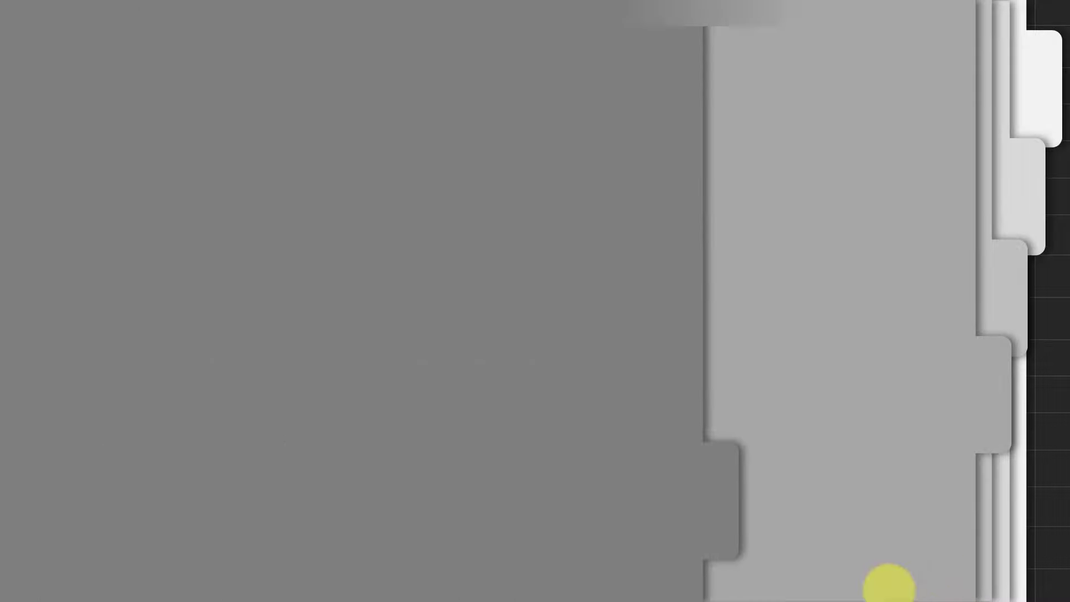
click(889, 585)
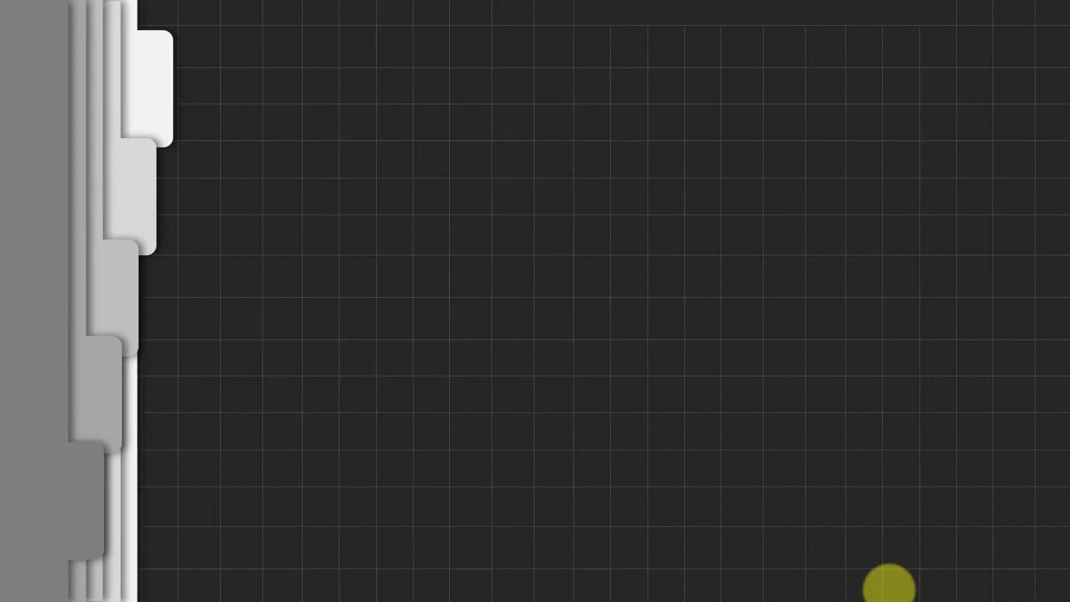
click(889, 585)
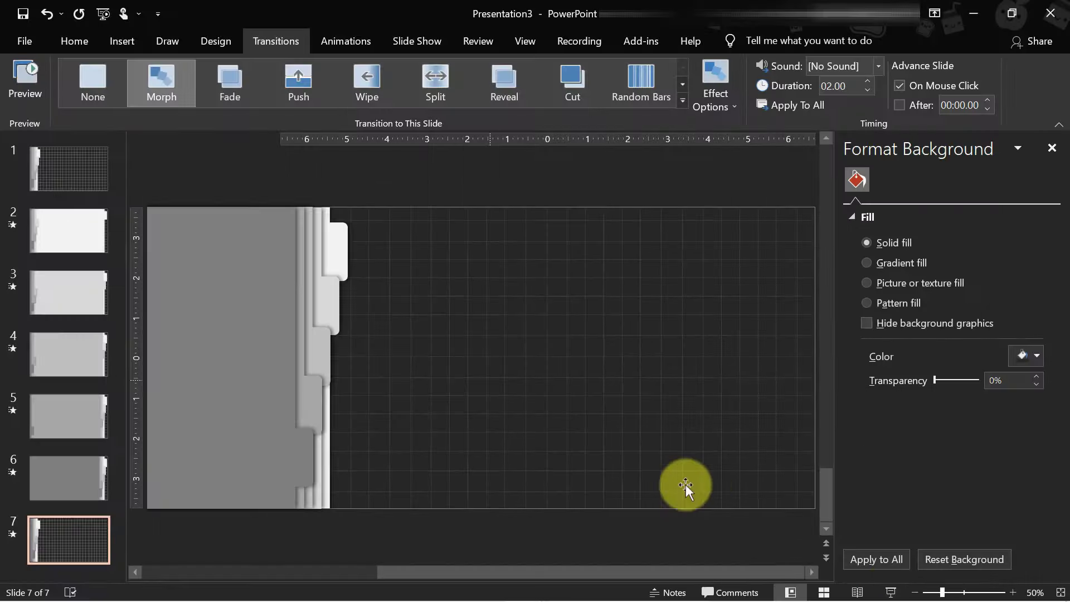
click(72, 167)
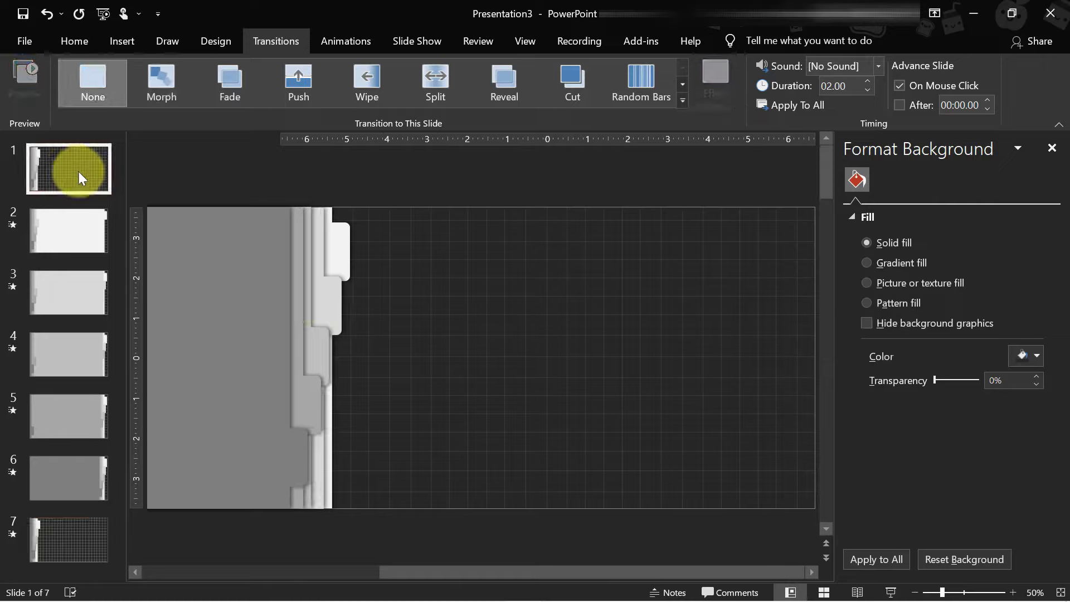
Adjust the folder-tab strip's position and select all five tab strips on slide 1.
click(331, 311)
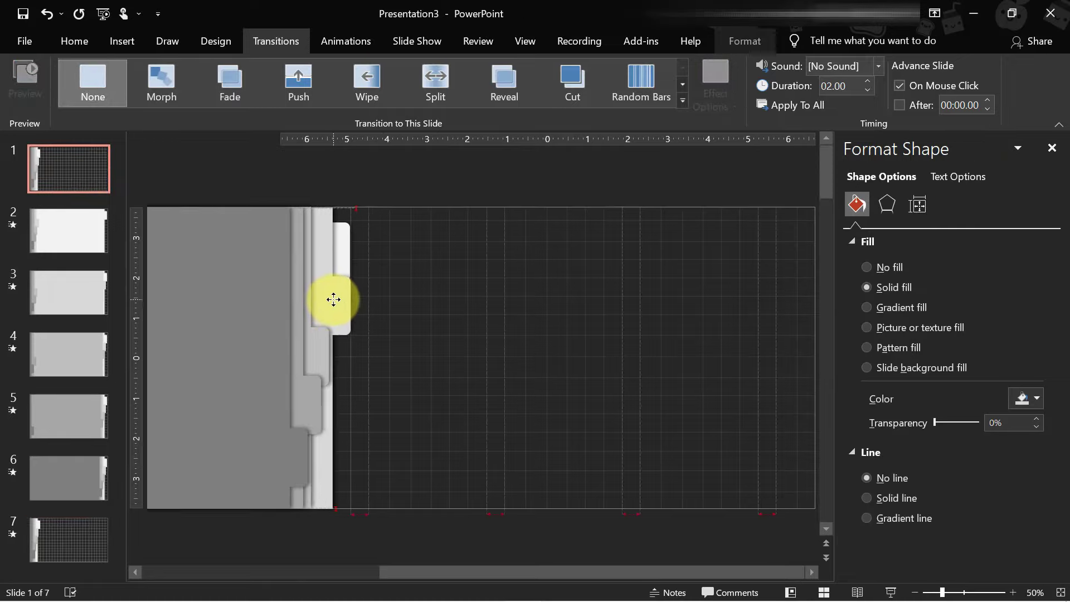
key(ctrl+z)
click(389, 171)
click(316, 348)
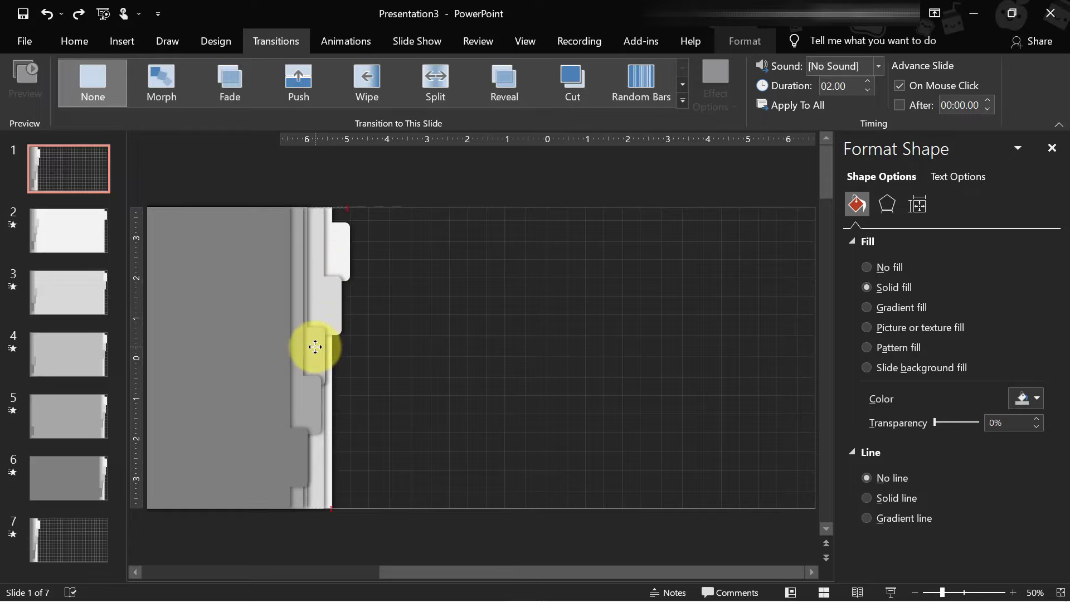
mouse_move(311, 347)
mouse_down()
mouse_move(321, 346)
mouse_move(297, 453)
mouse_up()
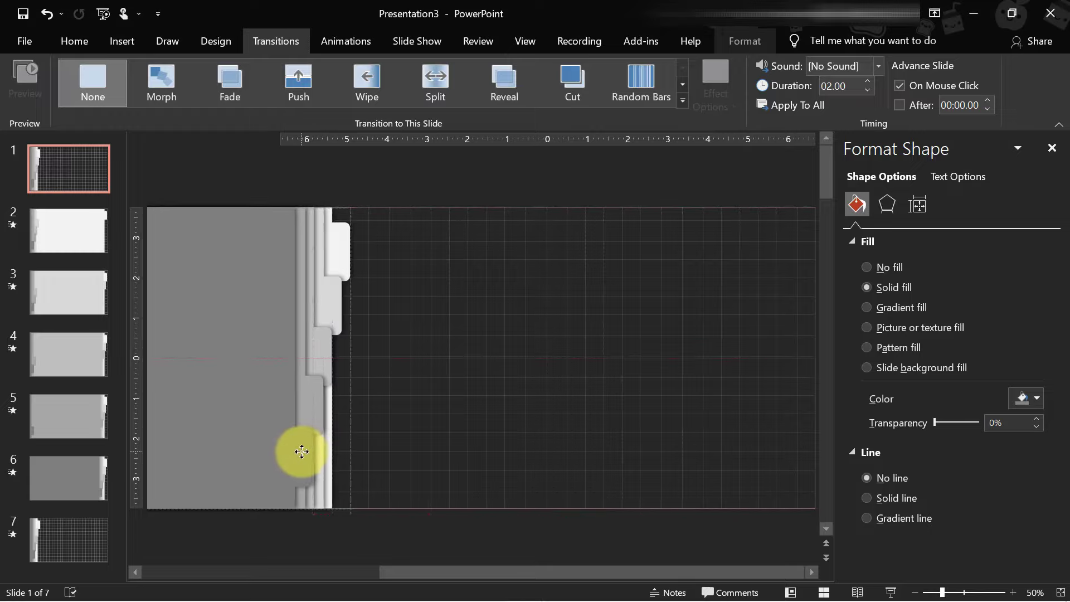
click(388, 213)
click(342, 246)
shift+click(317, 341)
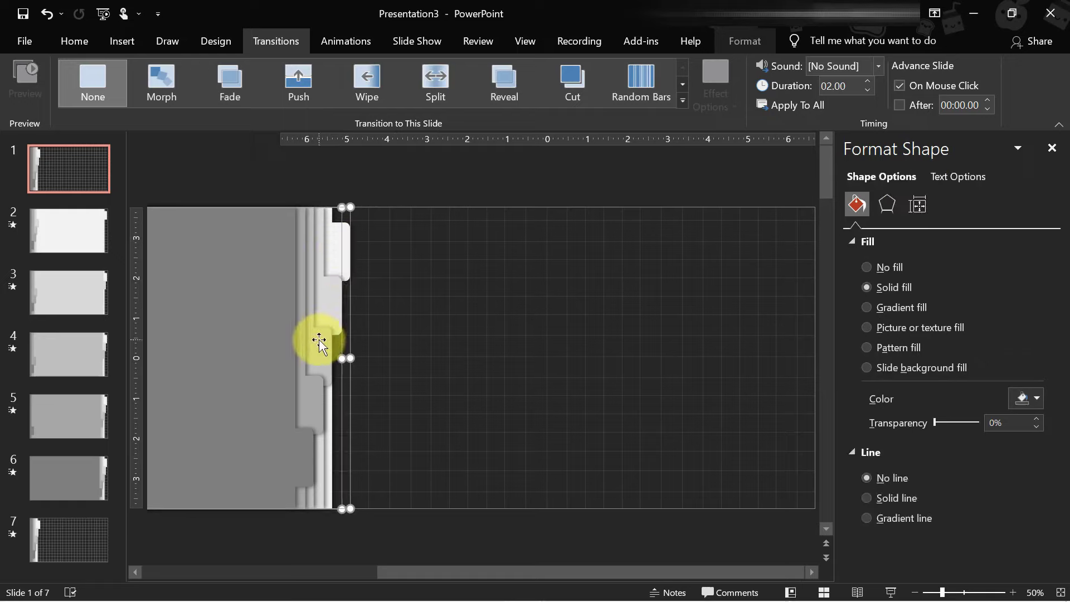
Give the tab strips a Fly In entrance from the left and show the Animation Pane.
click(336, 41)
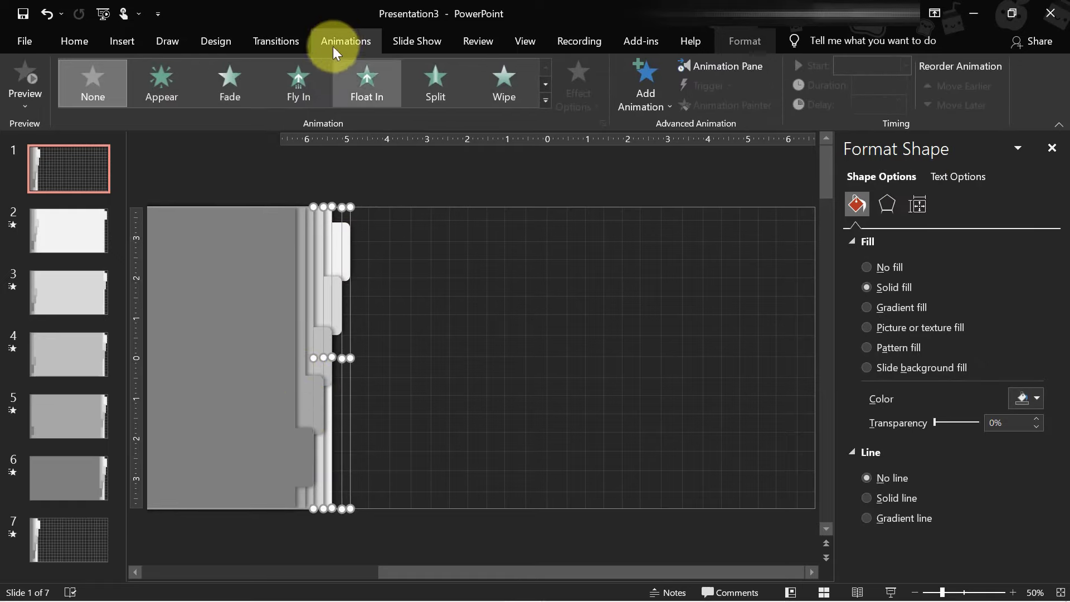
click(298, 83)
click(580, 95)
click(620, 230)
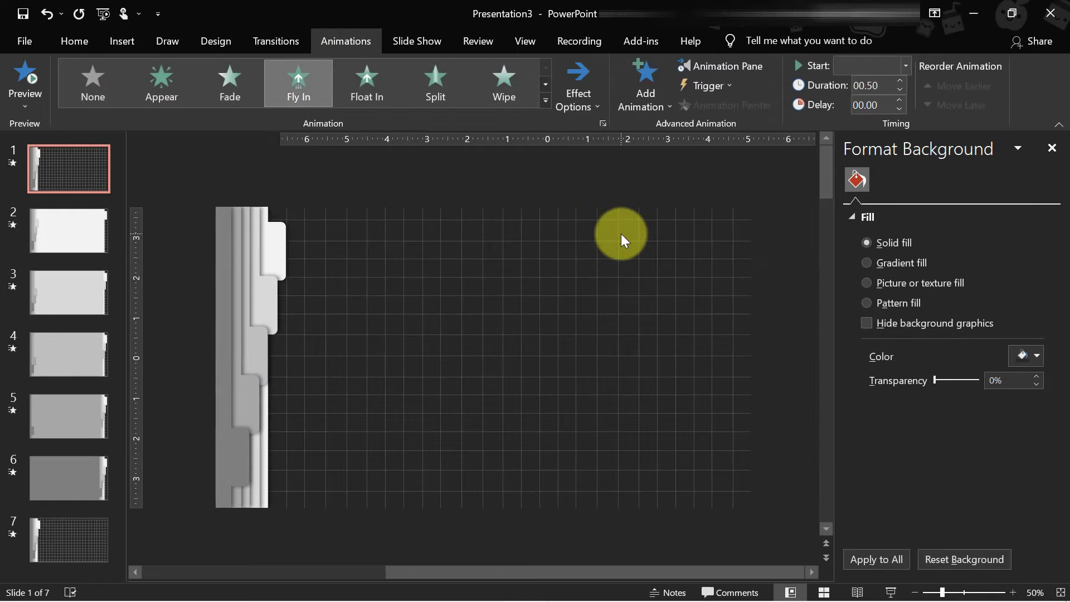
click(706, 73)
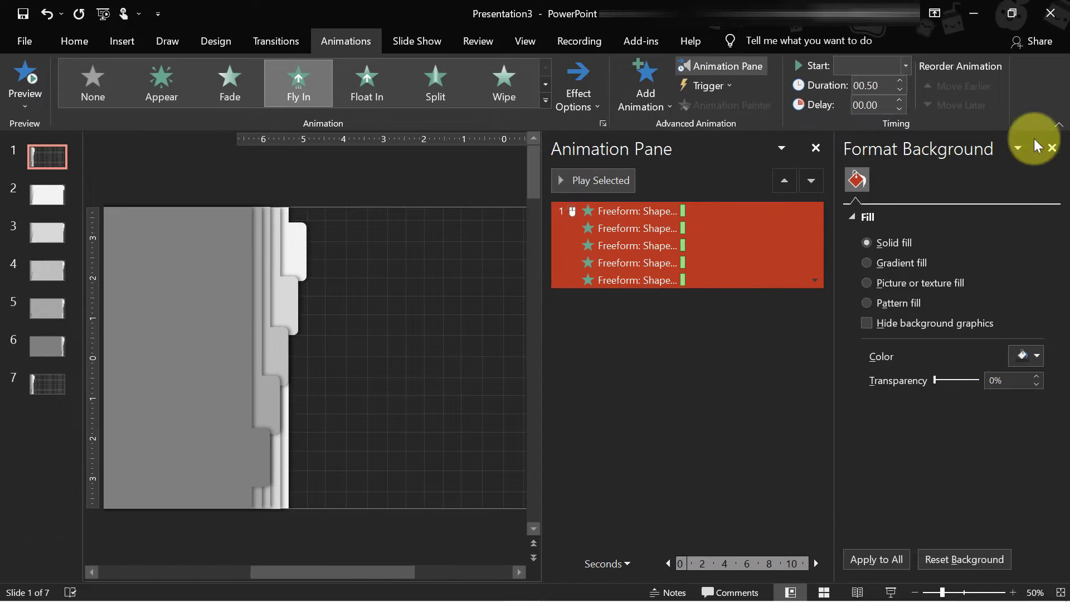
click(1034, 142)
Set the five animations to start With Previous and preview them flying in together.
click(867, 103)
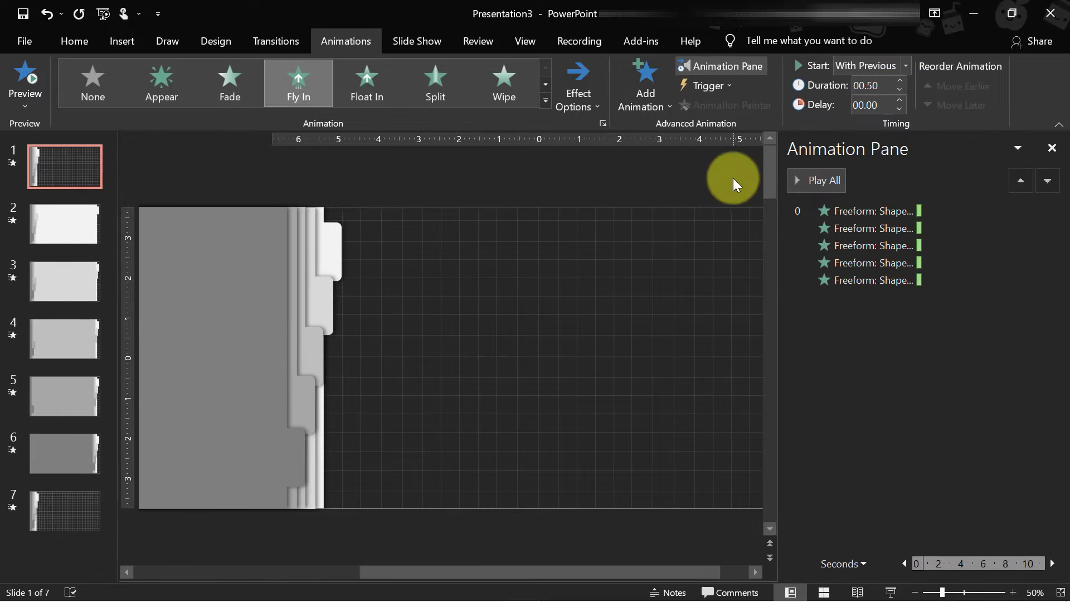
click(891, 592)
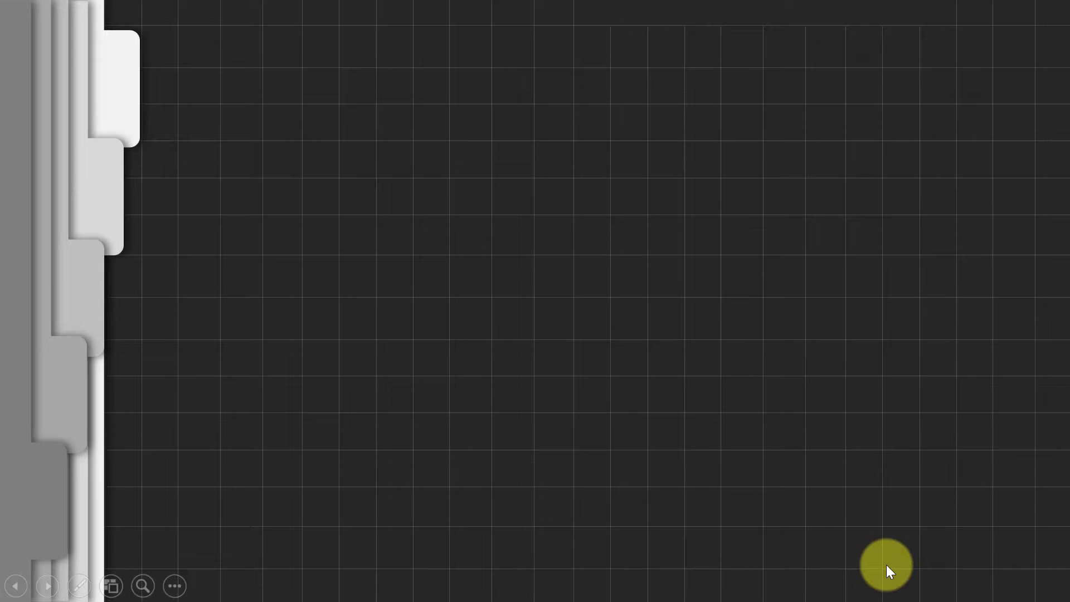
key(Escape)
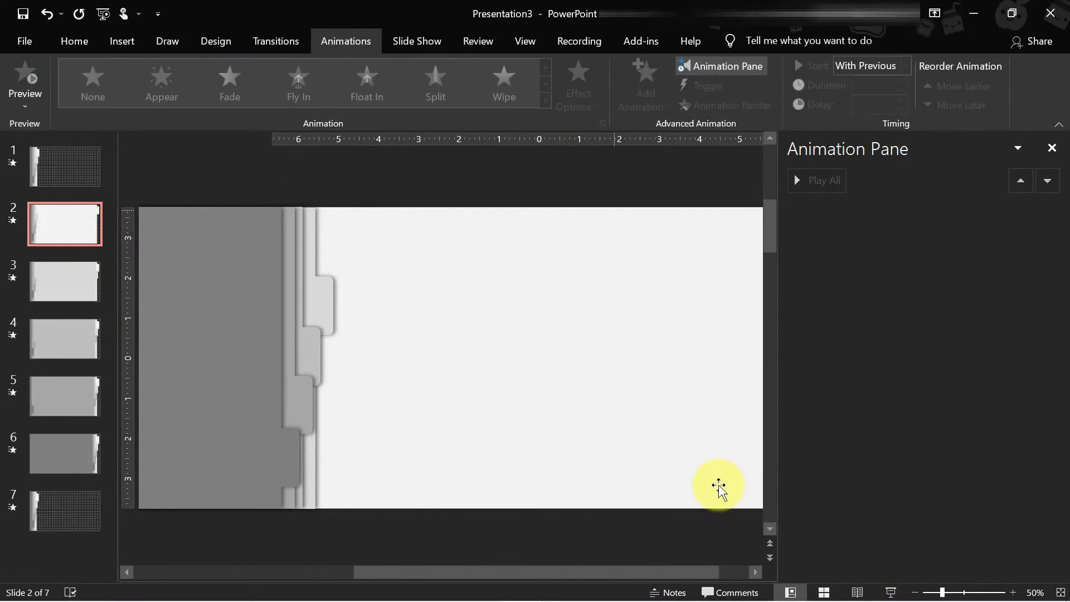
click(836, 211)
key(ctrl+a)
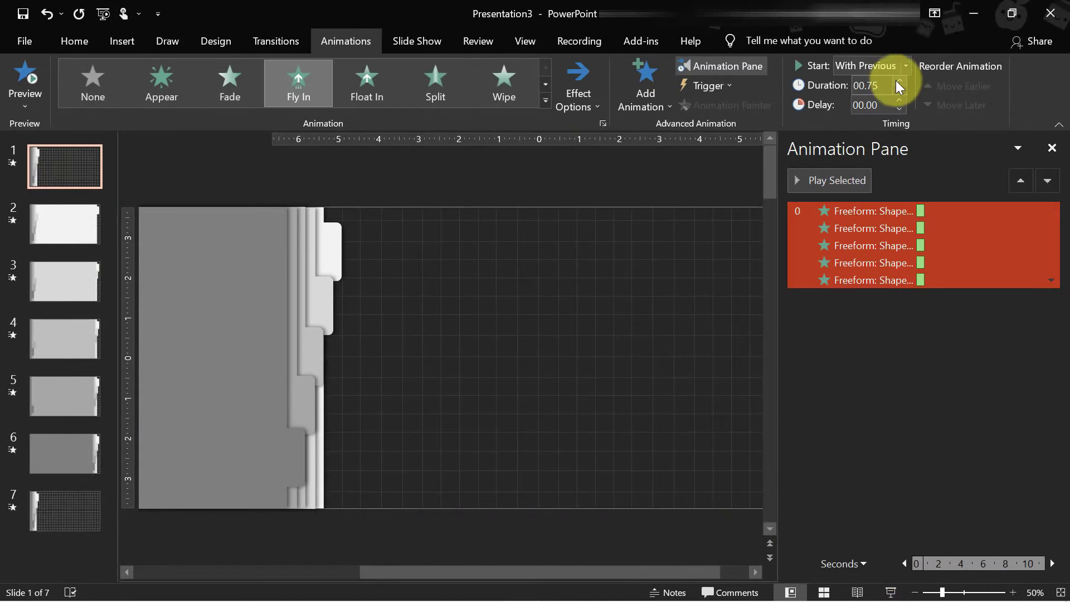
click(890, 593)
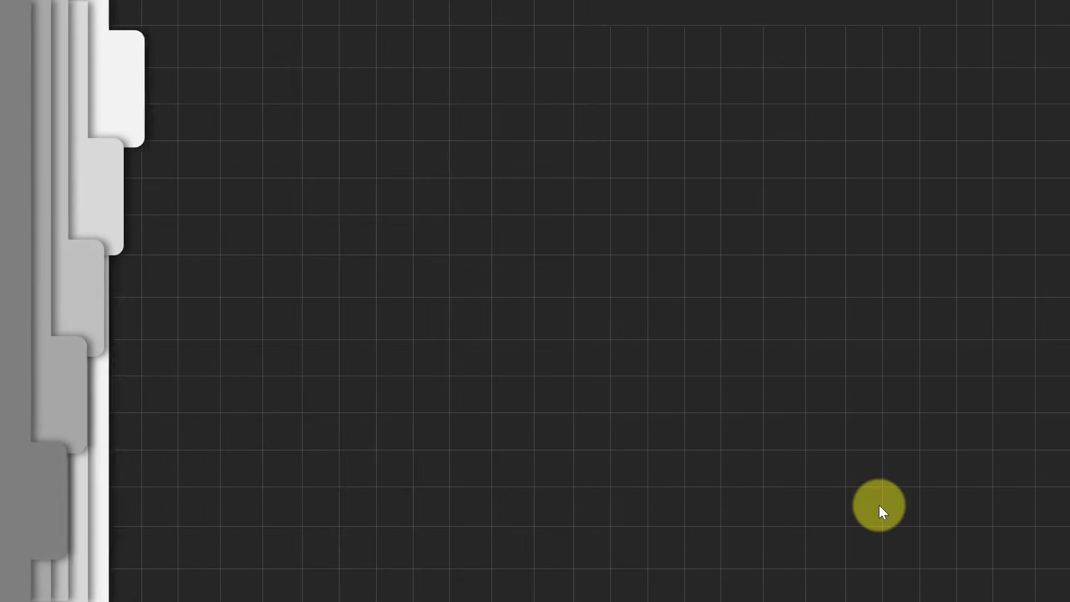
key(Escape)
click(396, 171)
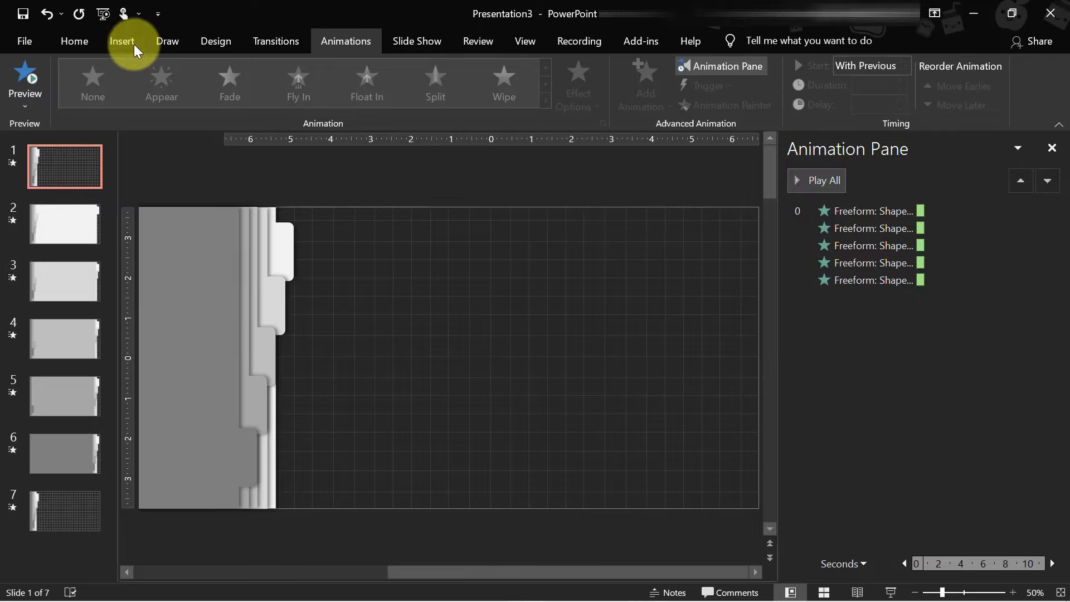
Bring the books and plant sticker images from the sticker folder onto slide 1.
click(134, 46)
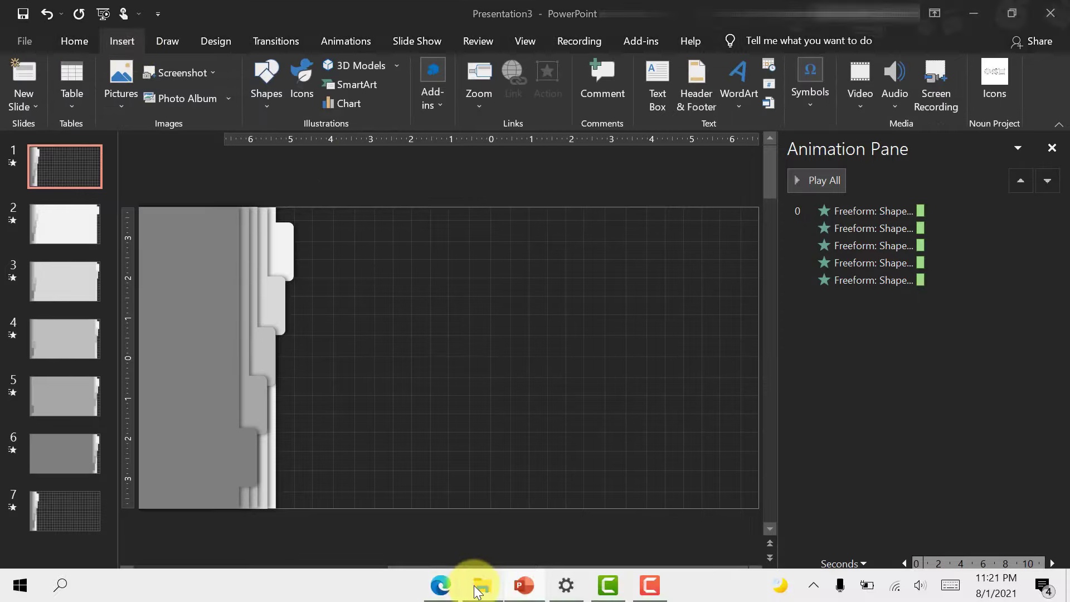
click(477, 582)
click(137, 216)
ctrl+click(213, 229)
mouse_move(212, 229)
mouse_down()
mouse_move(521, 584)
mouse_move(479, 395)
mouse_up()
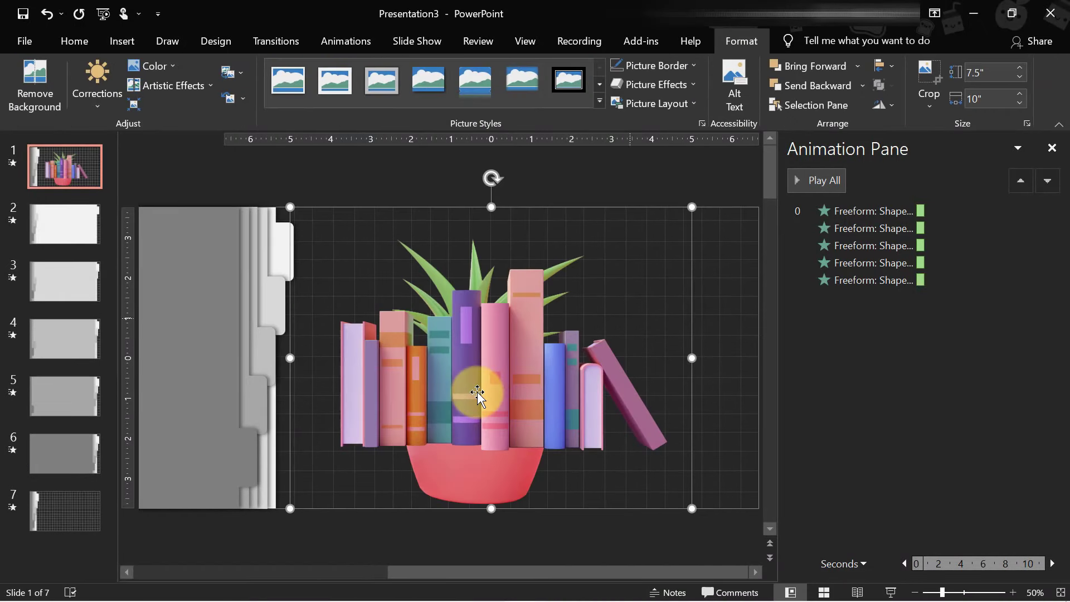
Shrink the books and plant images and shift the books slightly right.
drag(691, 208, 501, 358)
click(477, 353)
mouse_move(590, 207)
mouse_down()
mouse_move(455, 356)
mouse_move(426, 457)
mouse_move(544, 387)
mouse_up()
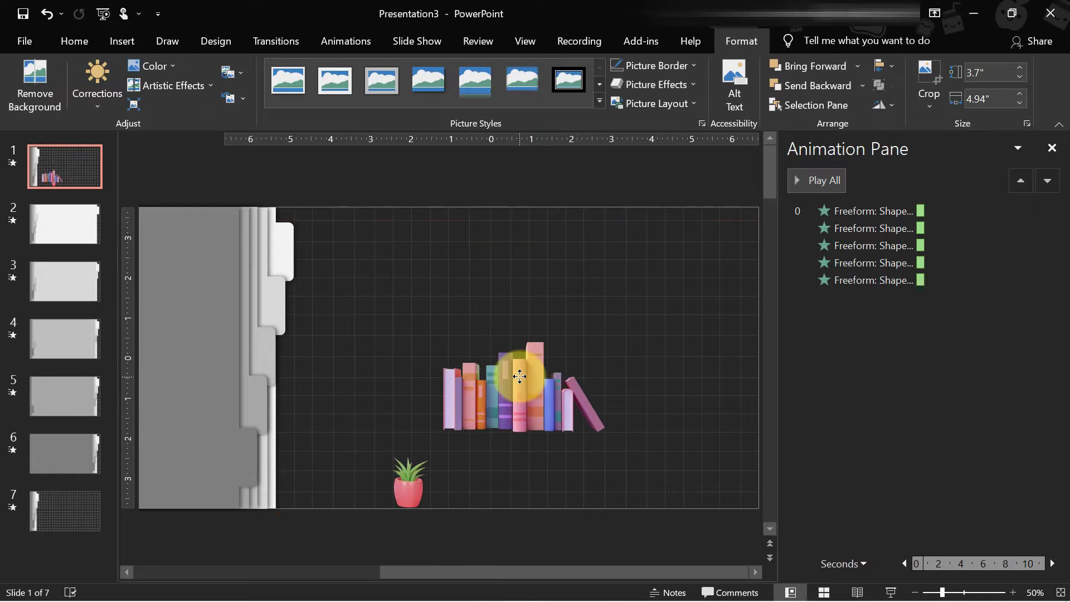
drag(617, 312, 561, 358)
mouse_move(497, 422)
mouse_down()
mouse_move(522, 422)
mouse_move(513, 449)
mouse_up()
Crop the books image, trimming its left edge and the empty space above.
click(925, 75)
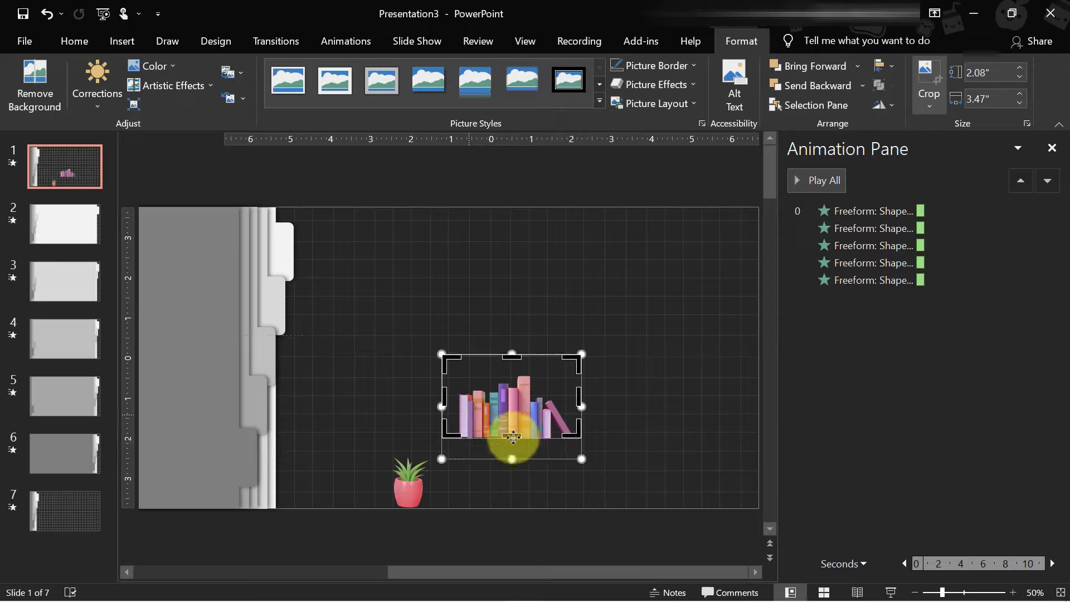
drag(443, 400, 454, 401)
drag(518, 355, 517, 375)
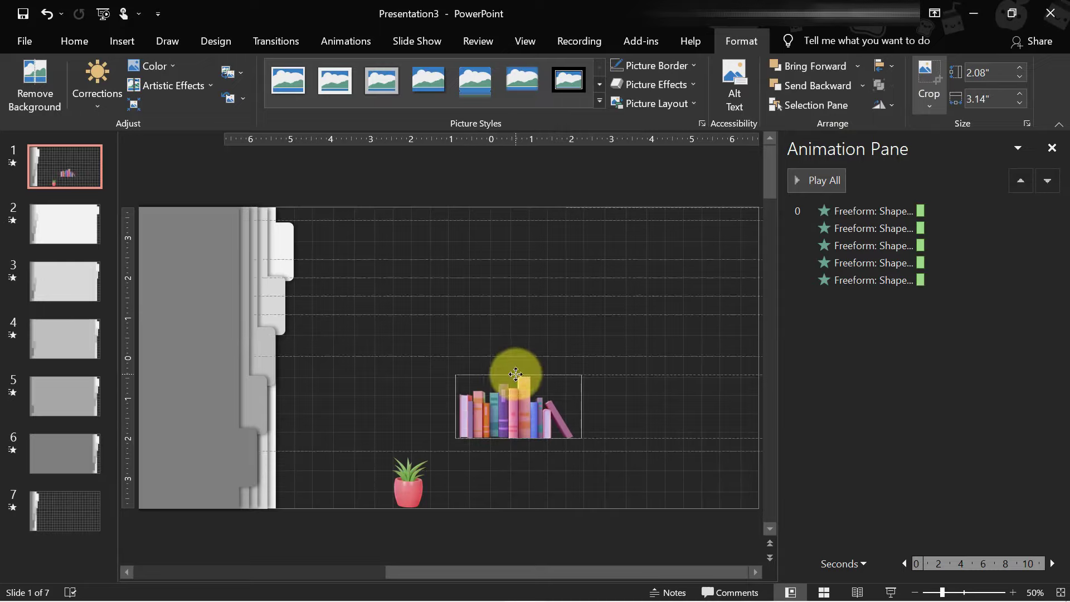
click(928, 75)
Move the potted plant up right beside the row of books.
drag(413, 490, 434, 419)
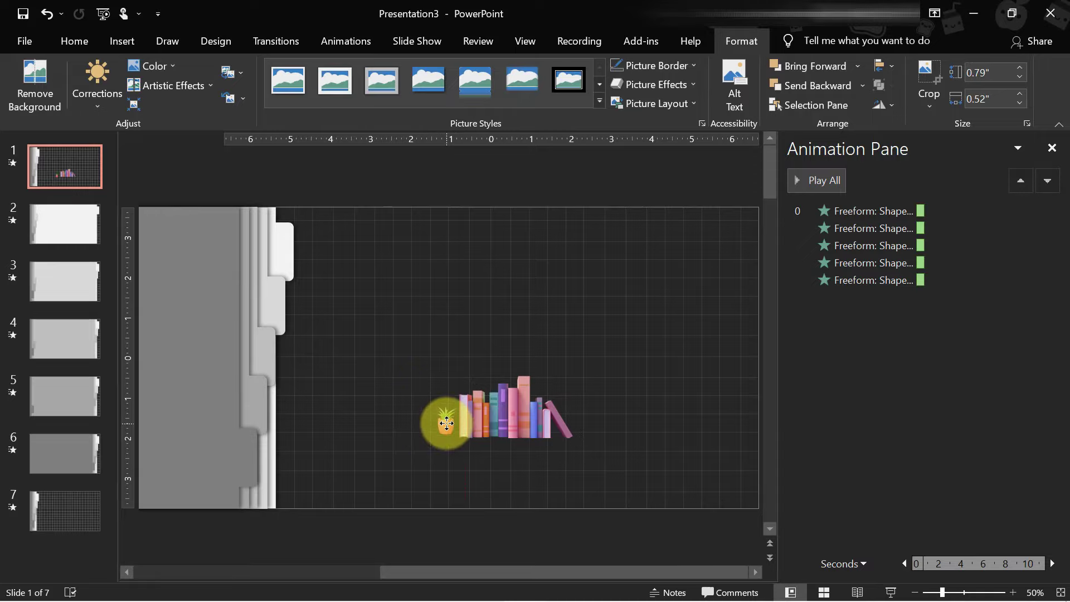
drag(451, 428, 452, 424)
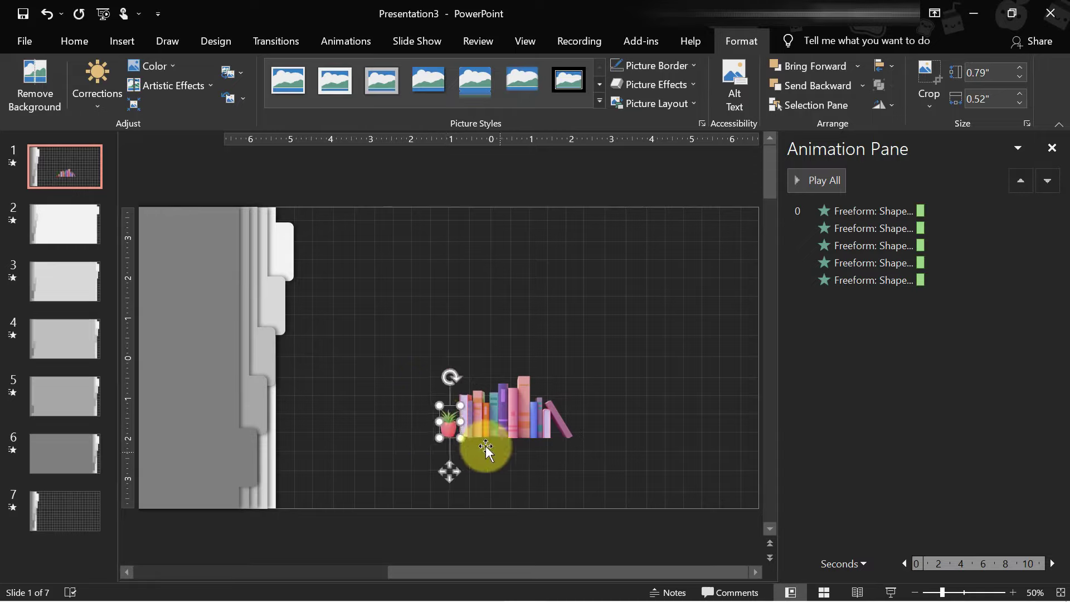
drag(942, 592, 958, 593)
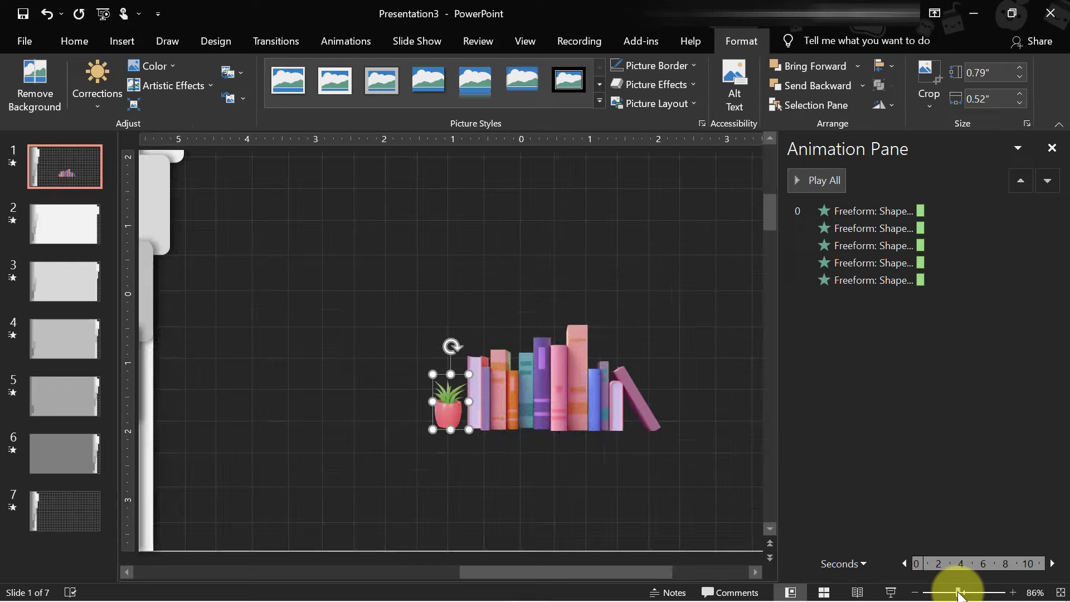
drag(451, 347, 451, 347)
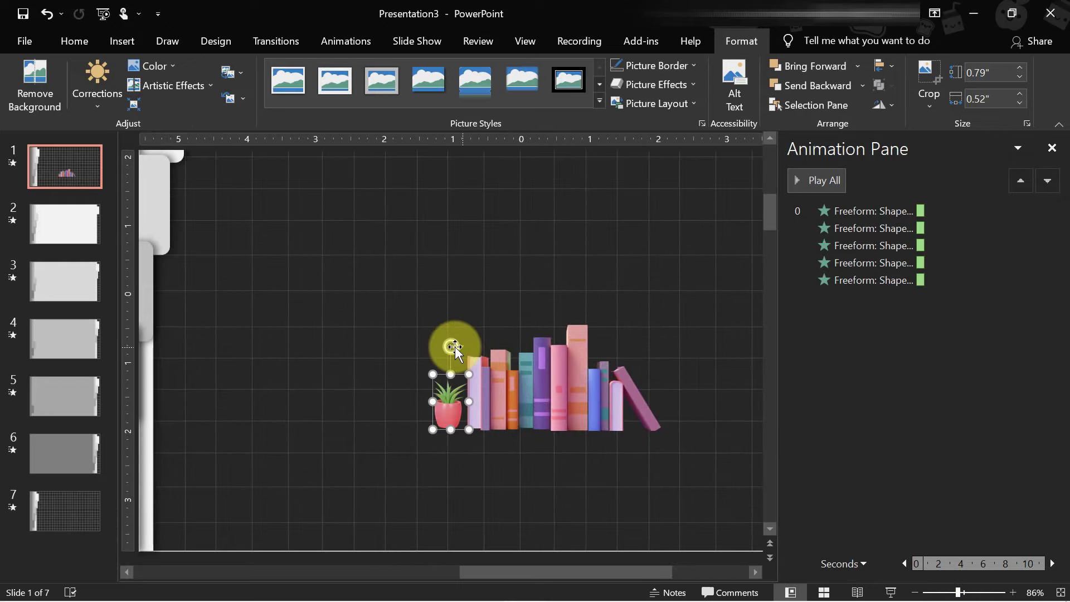
drag(958, 592, 945, 593)
Add a text box above the books reading 'Add Your Title Here'.
click(524, 159)
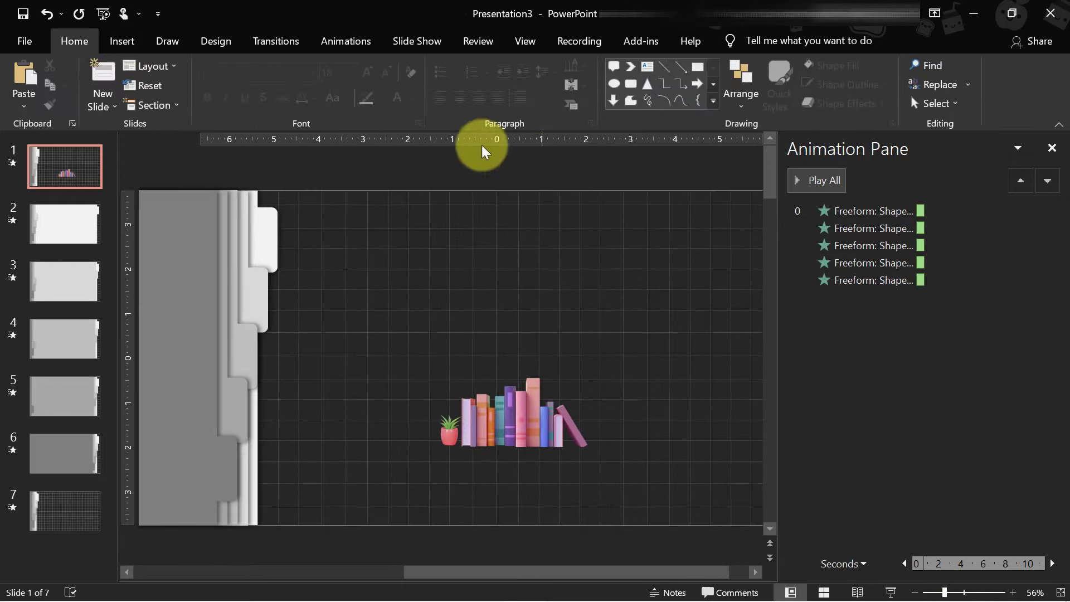
click(122, 41)
click(658, 84)
click(495, 270)
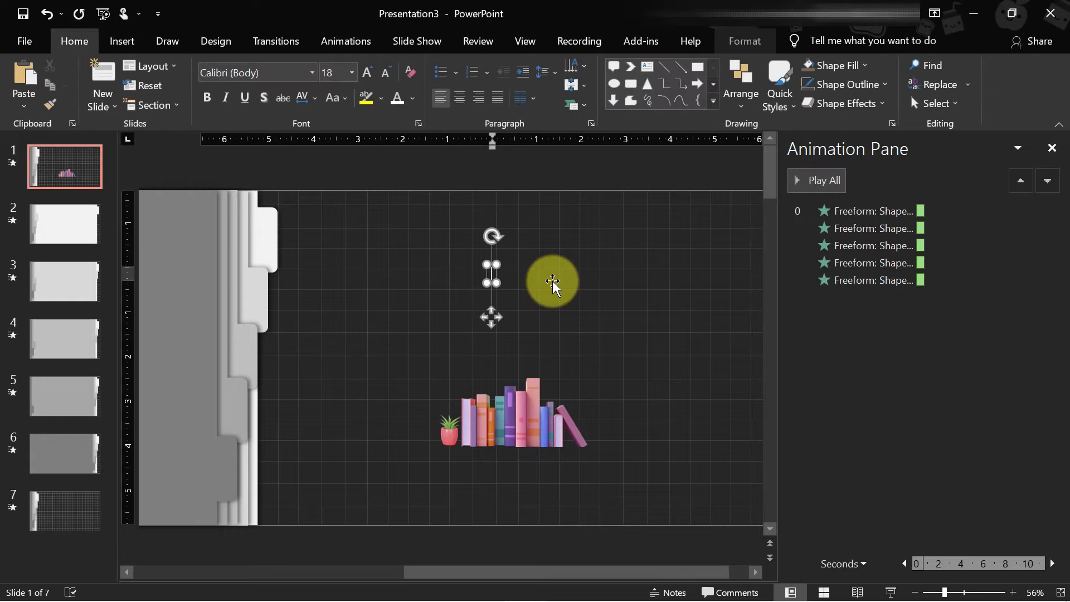
text(dd)
key(ctrl+a)
text(Add Your Title H)
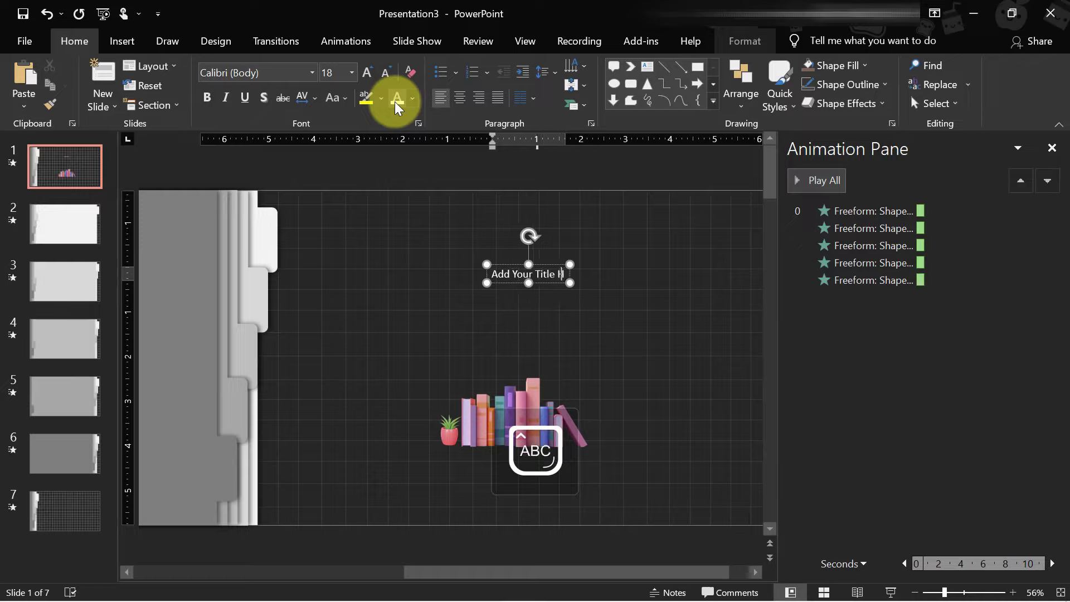
Set the title to AdamGorry-Lights at 44 pt.
click(312, 68)
click(286, 239)
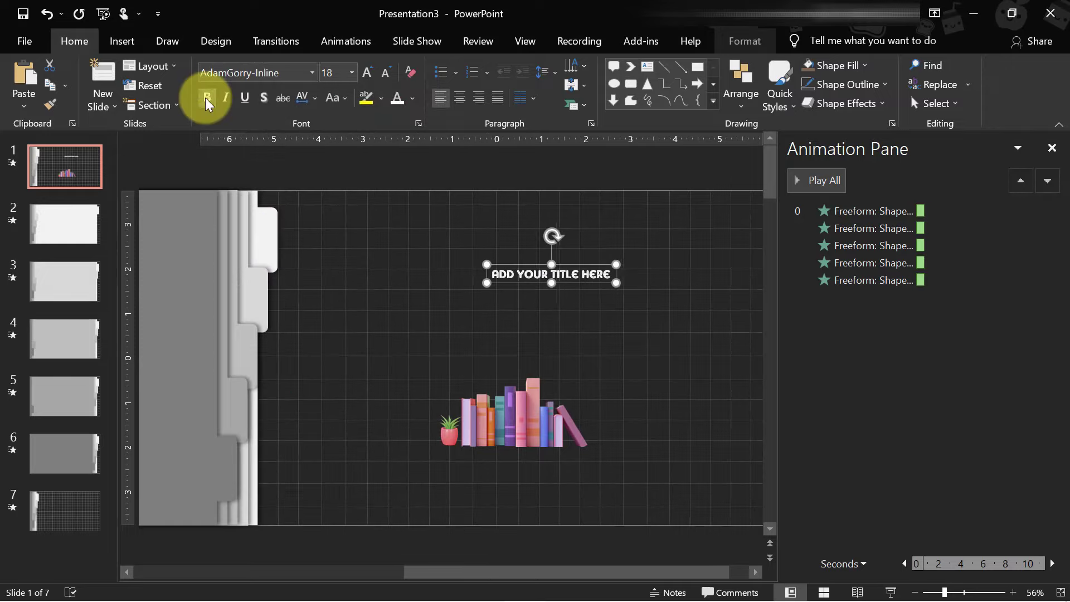
click(351, 73)
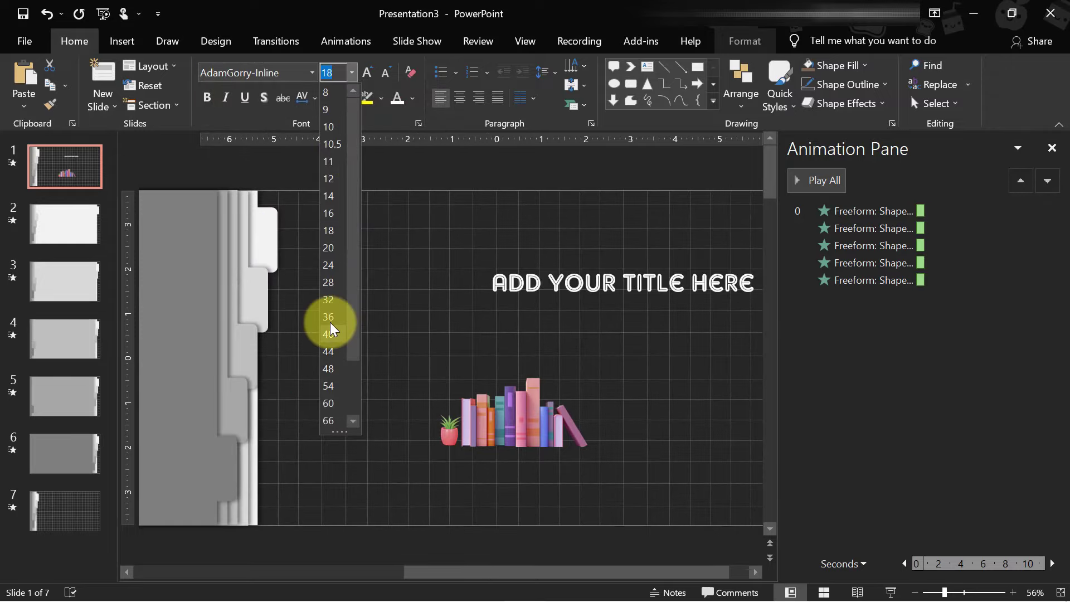
click(330, 322)
click(311, 73)
click(371, 294)
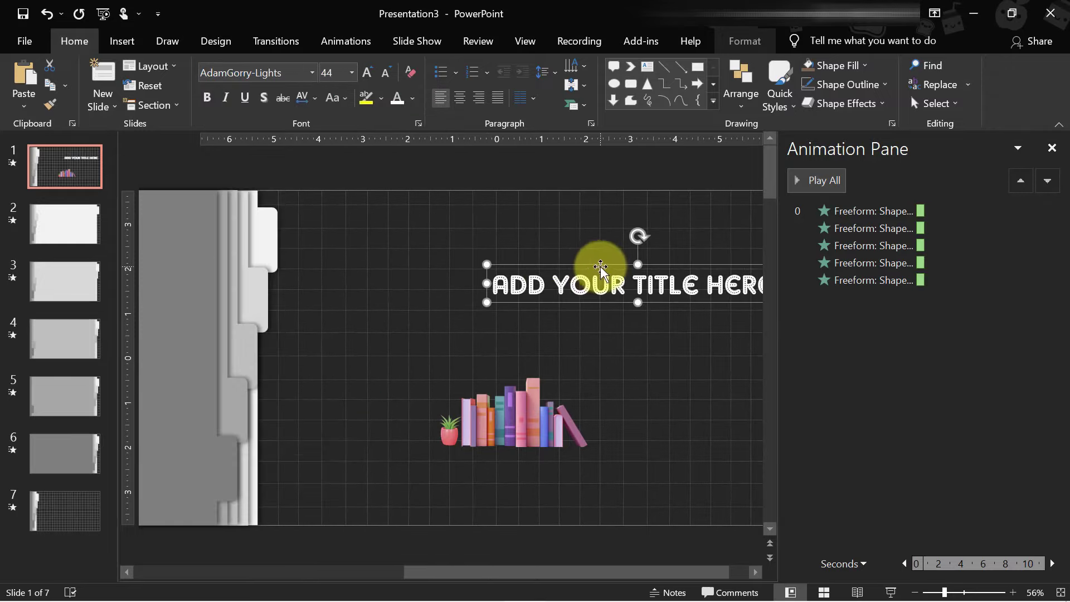
drag(614, 573, 633, 573)
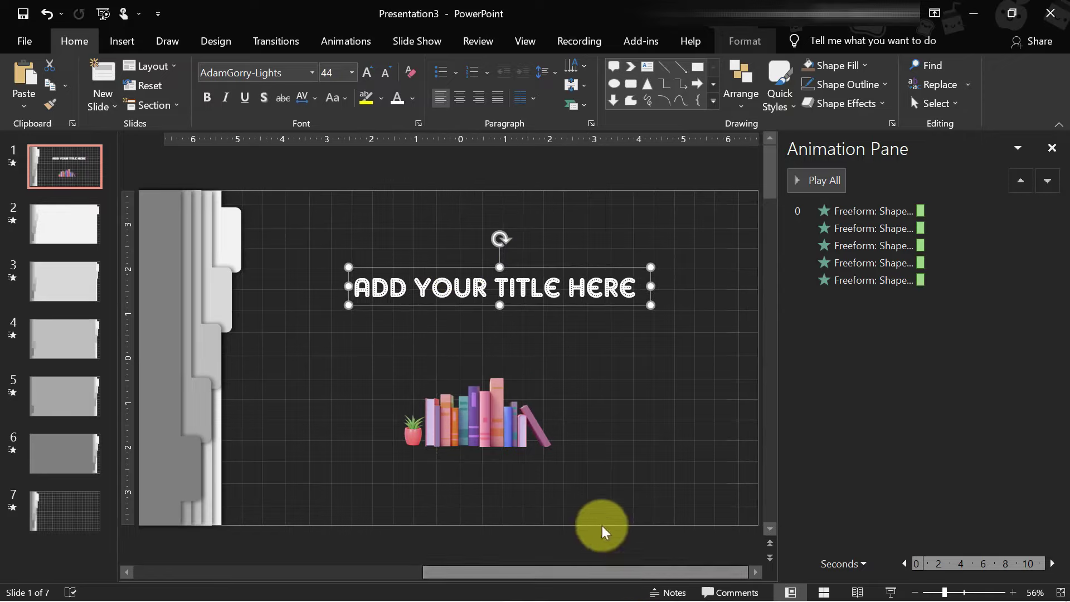
Move the bookshelf graphic up and to the right.
click(490, 418)
click(411, 434)
drag(410, 435, 437, 415)
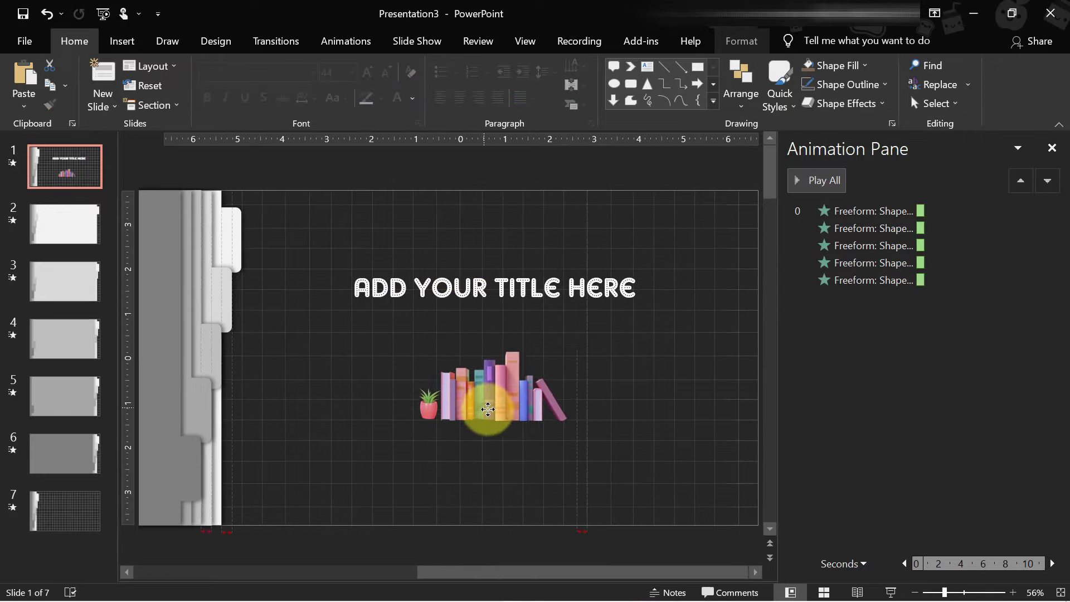
Duplicate the title just below and insert 'SUB' to make 'ADD YOUR SUBTITLE HERE'.
click(516, 301)
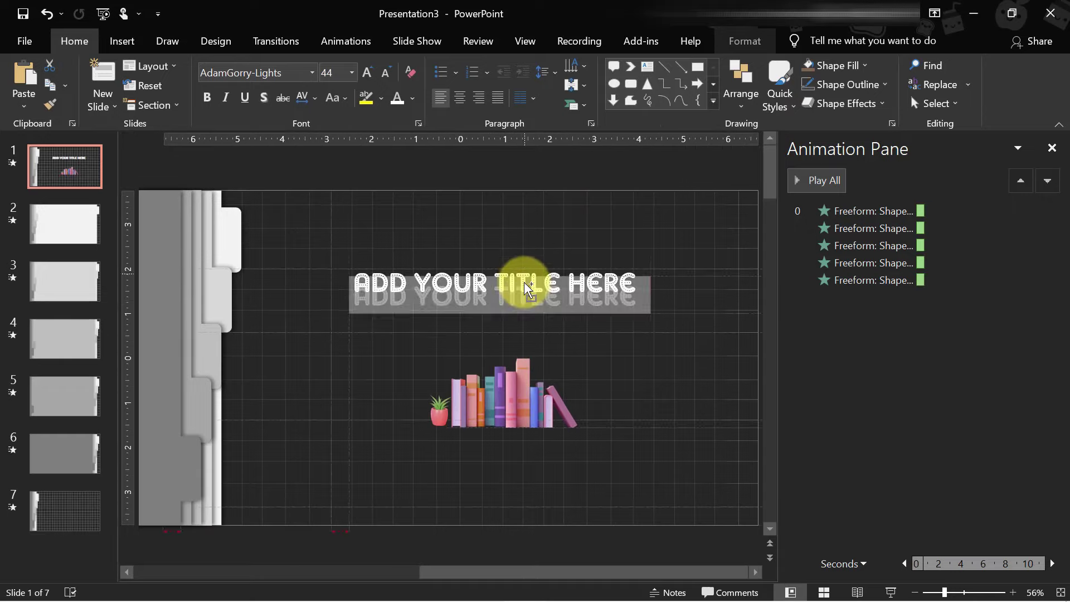
drag(516, 301, 500, 318)
key(Caps_Lock)
text(S)
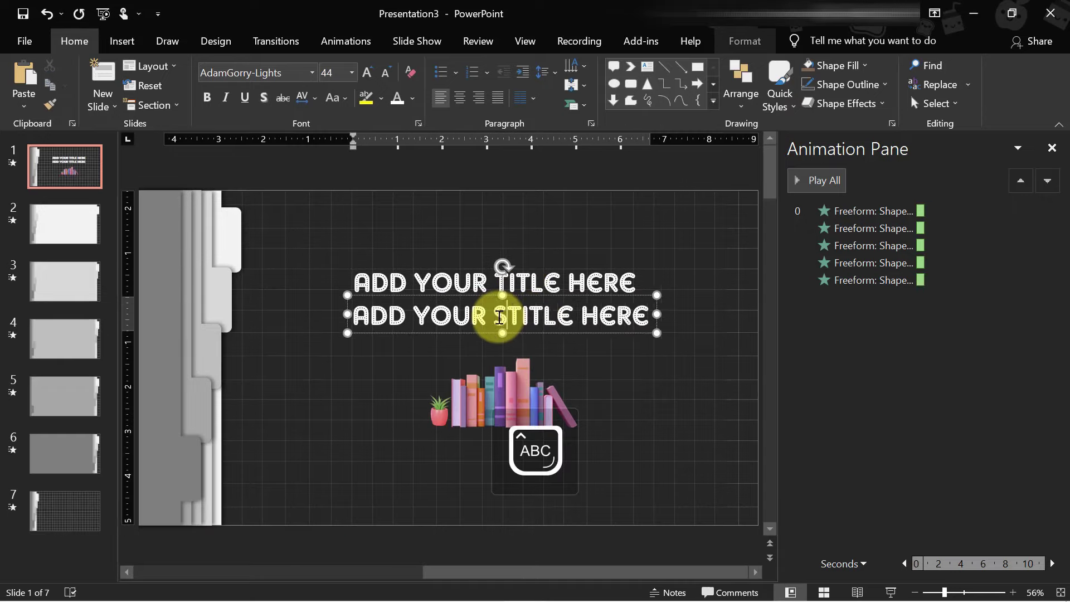
text(UB)
key(Escape)
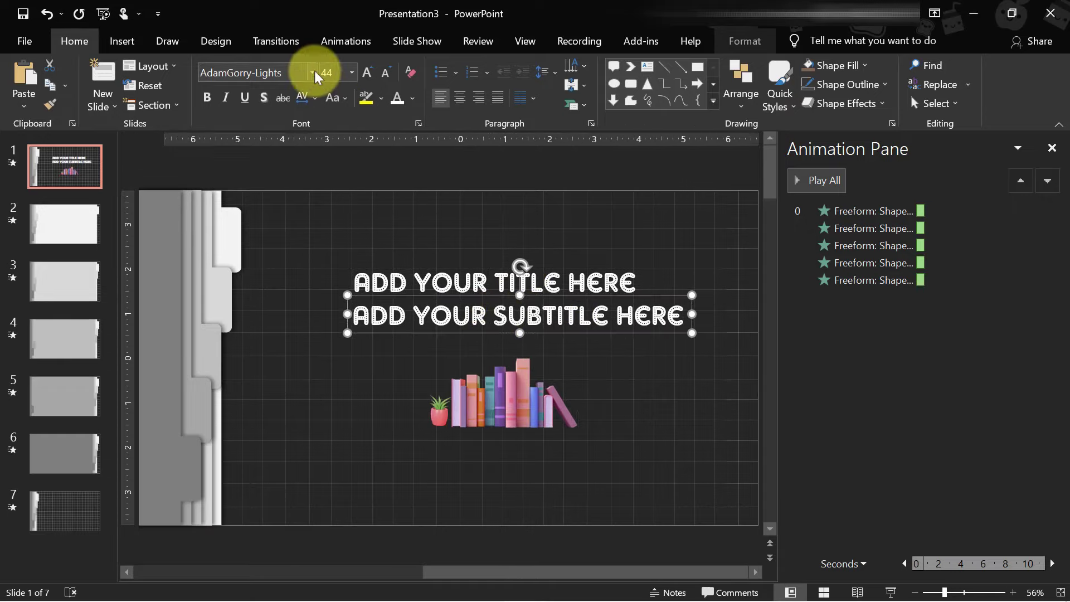
Set the subtitle font to Caviar Dreams.
click(312, 72)
scroll(418, 154, down, 3)
scroll(418, 154, down, 2)
scroll(418, 154, down, 4)
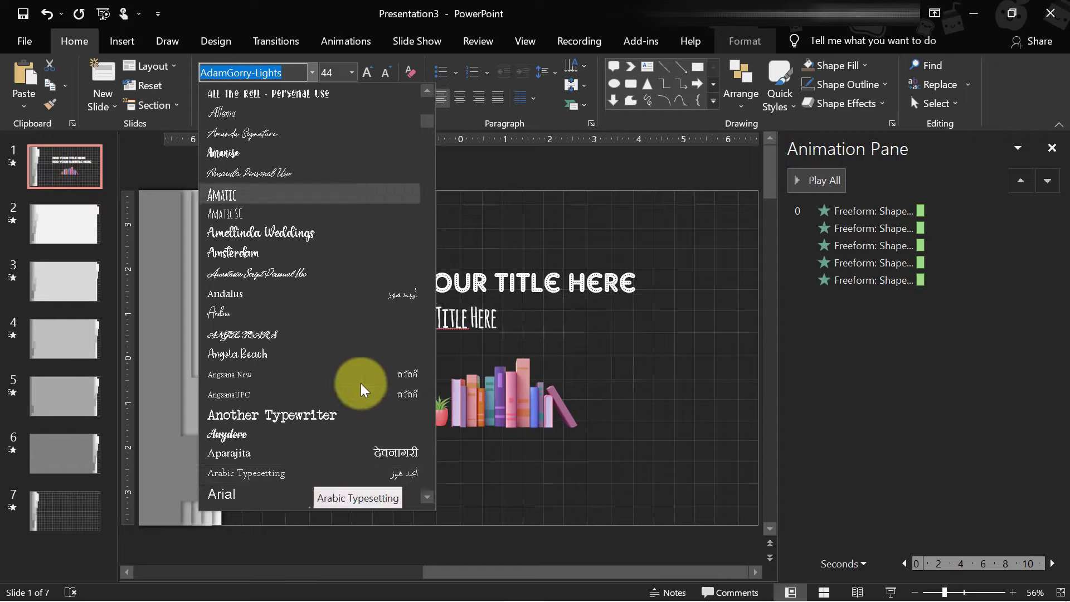
key(Escape)
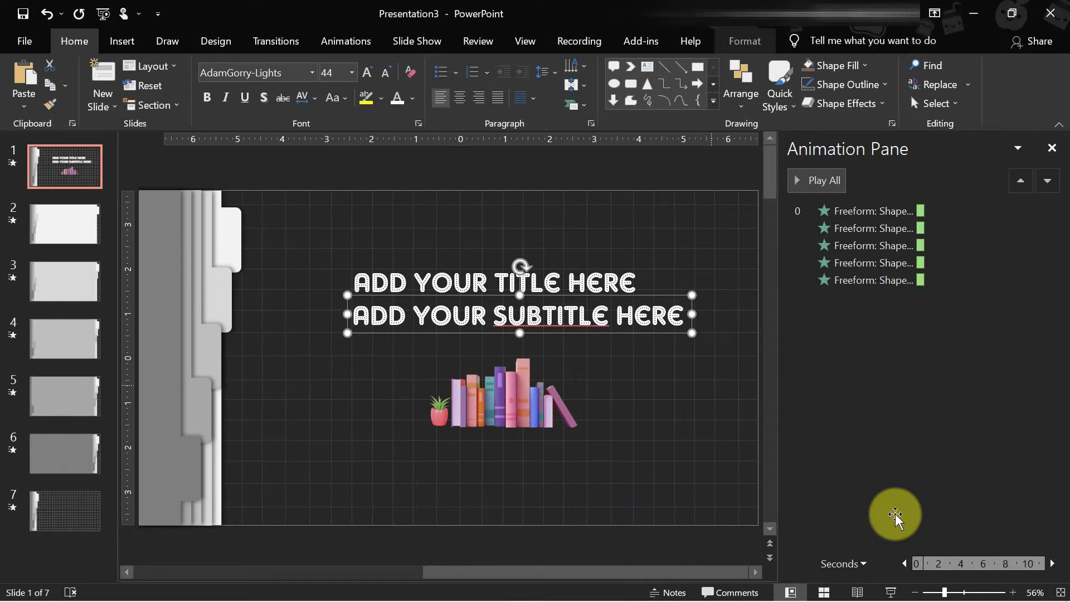
text(Caviar Dreams)
key(Return)
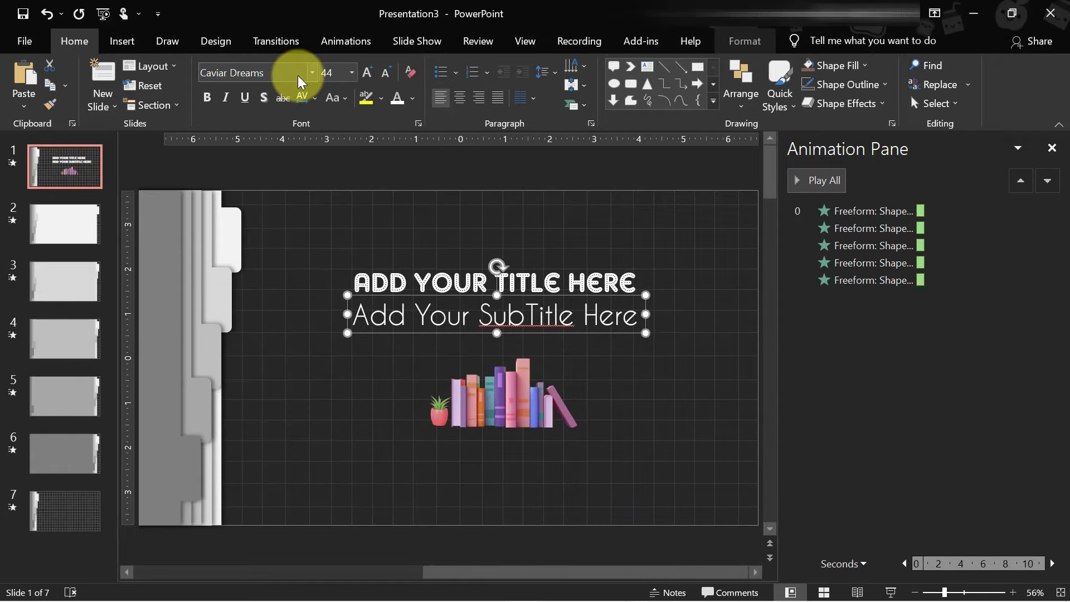
Make the subtitle 28 pt, not bold, and centre it under the title.
click(537, 316)
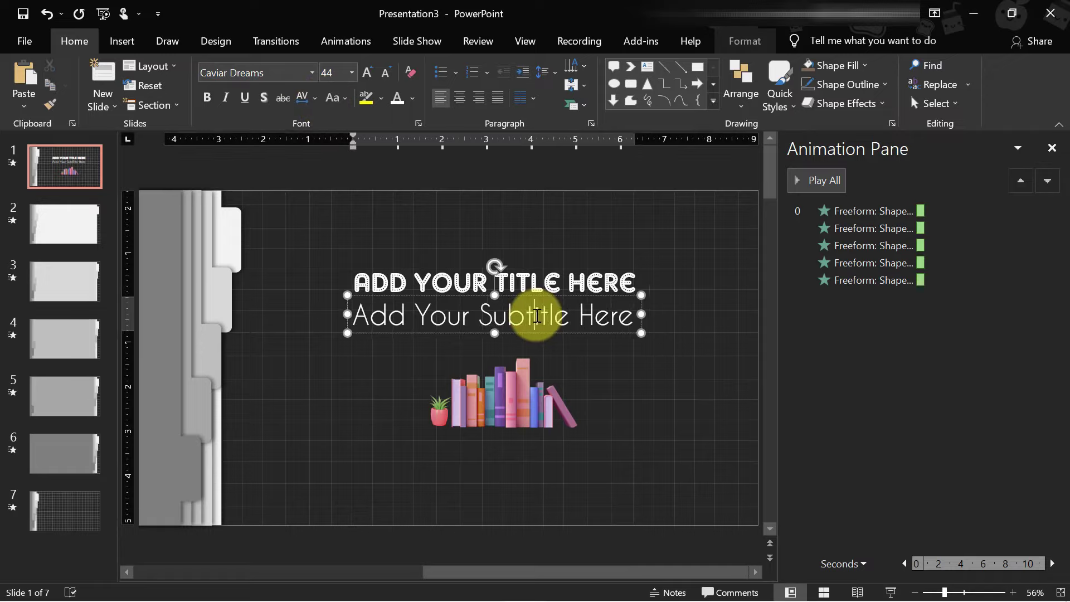
key(Escape)
click(352, 72)
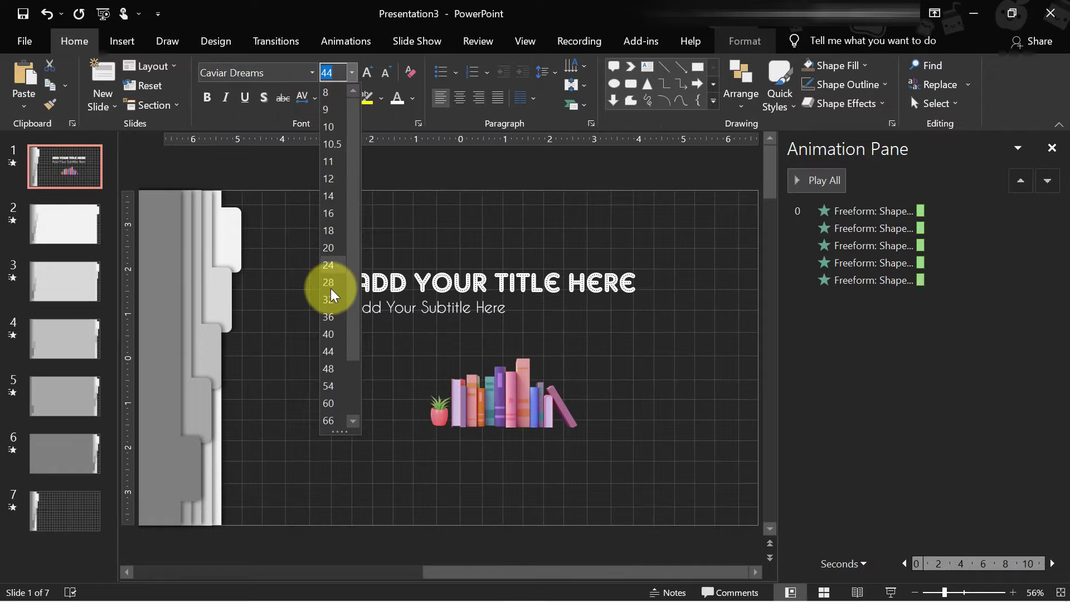
click(331, 290)
click(207, 98)
mouse_move(477, 295)
mouse_down()
mouse_move(517, 298)
mouse_move(523, 283)
mouse_up()
shift+click(525, 280)
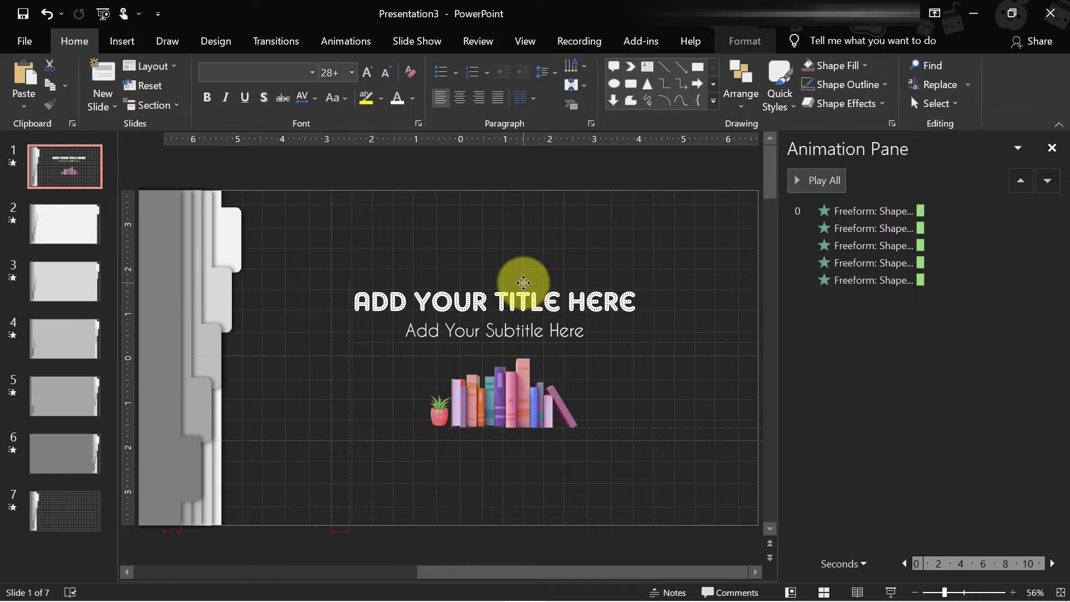
Draw a rounded rectangle bar below the books and fill it white.
click(122, 40)
click(266, 83)
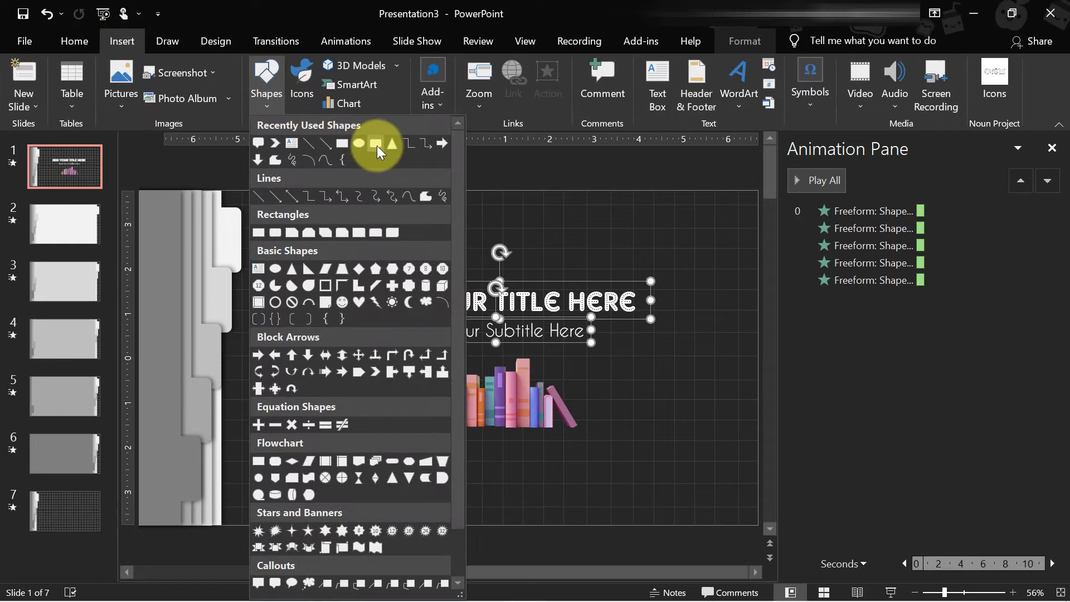
click(375, 148)
drag(400, 433, 604, 465)
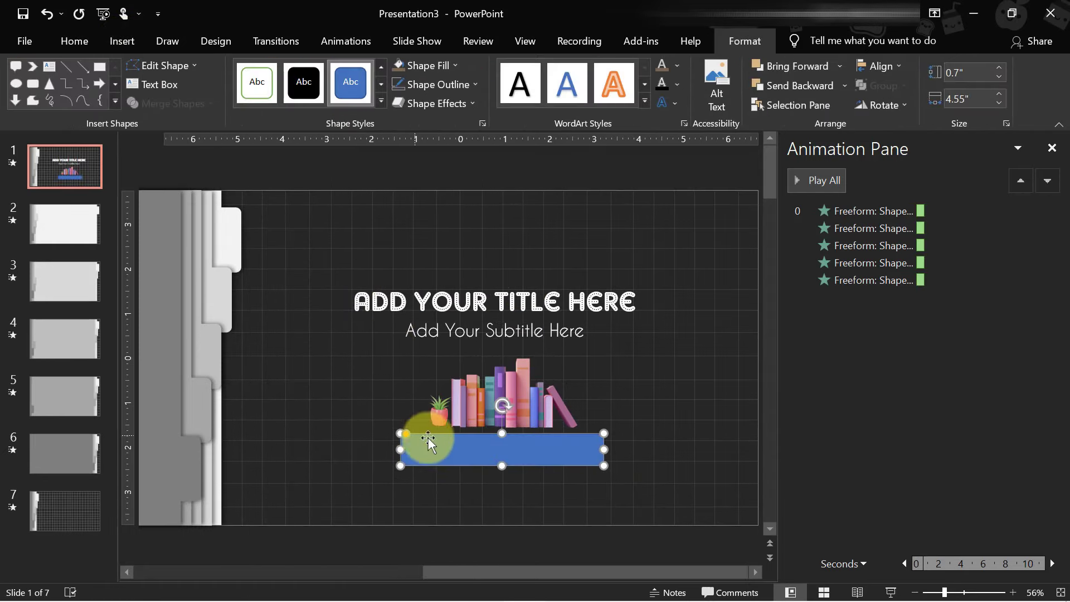
click(428, 65)
click(406, 109)
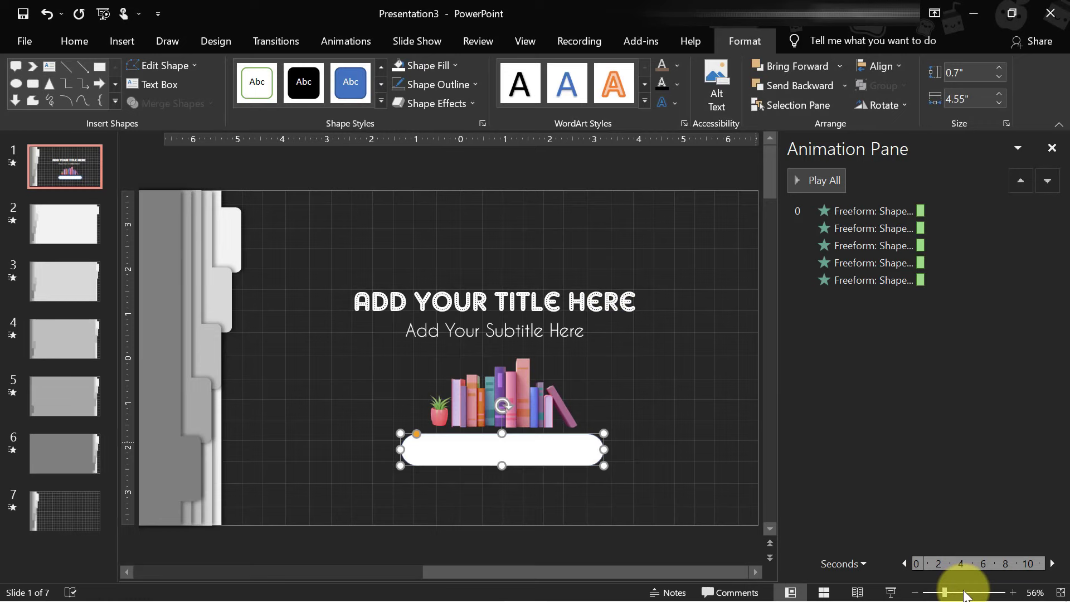
Zoom in and resize the white bar to 0.51" by 3.92".
click(964, 595)
drag(450, 444, 451, 428)
drag(288, 411, 307, 411)
drag(656, 408, 612, 408)
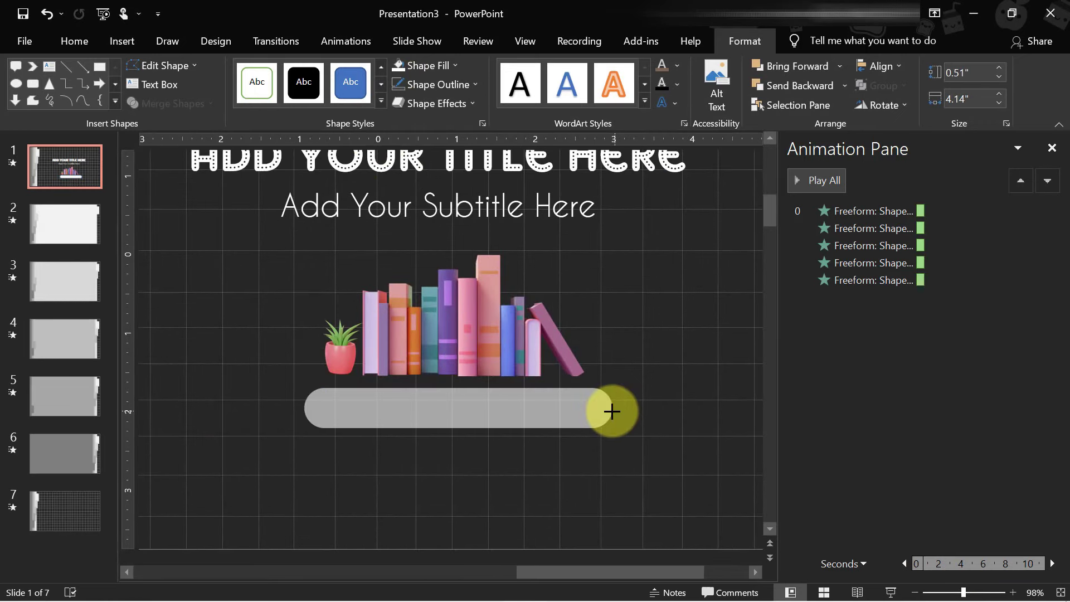
Give the bar a rounded 3-D top bevel, trying translucent and then standard materials.
right_click(579, 402)
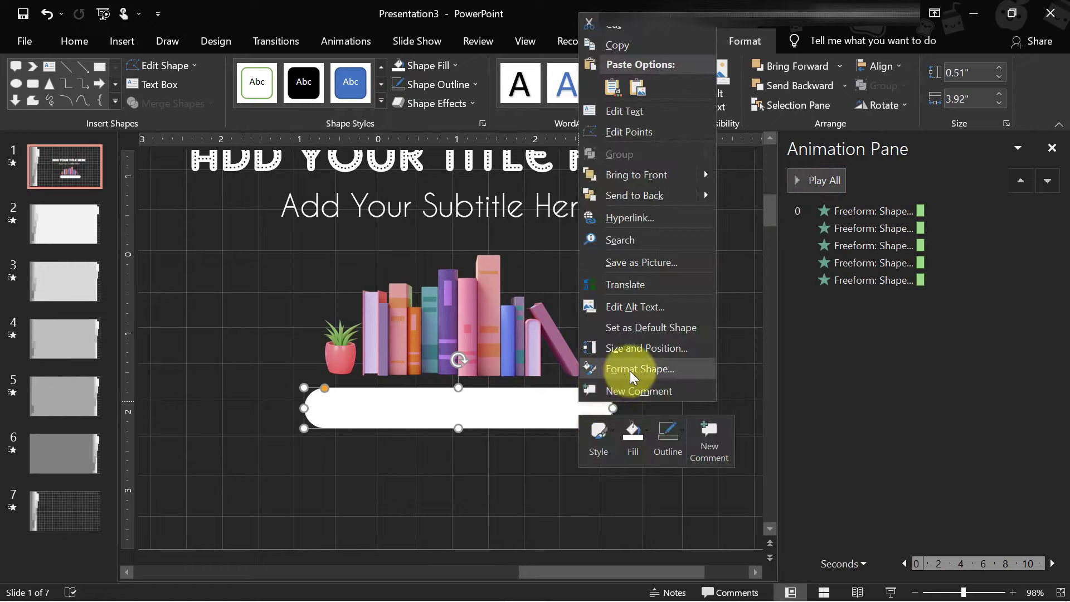
click(630, 370)
click(887, 204)
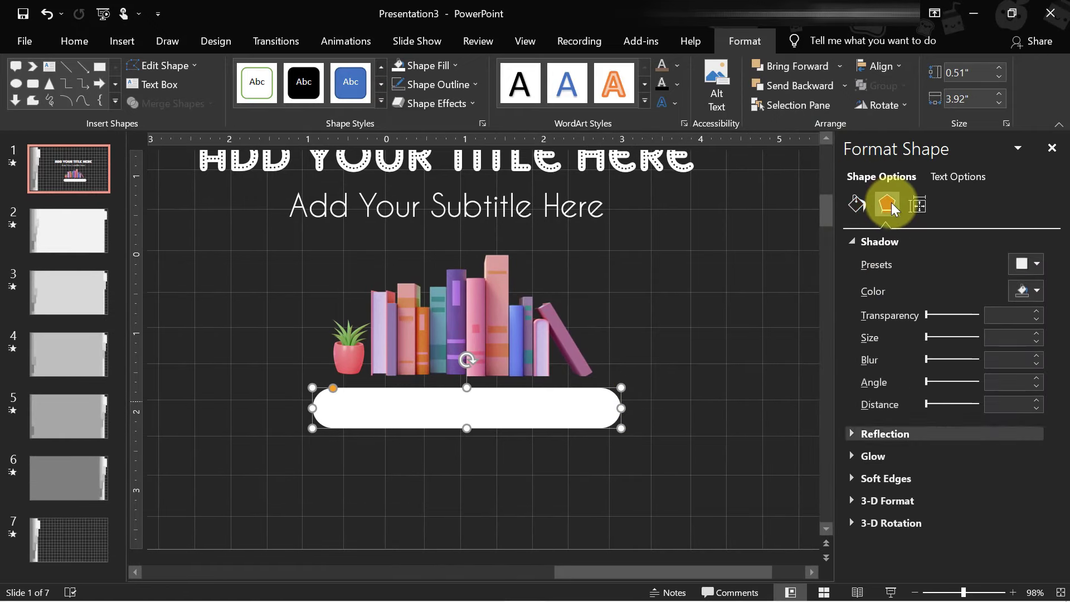
click(874, 498)
click(892, 439)
click(898, 276)
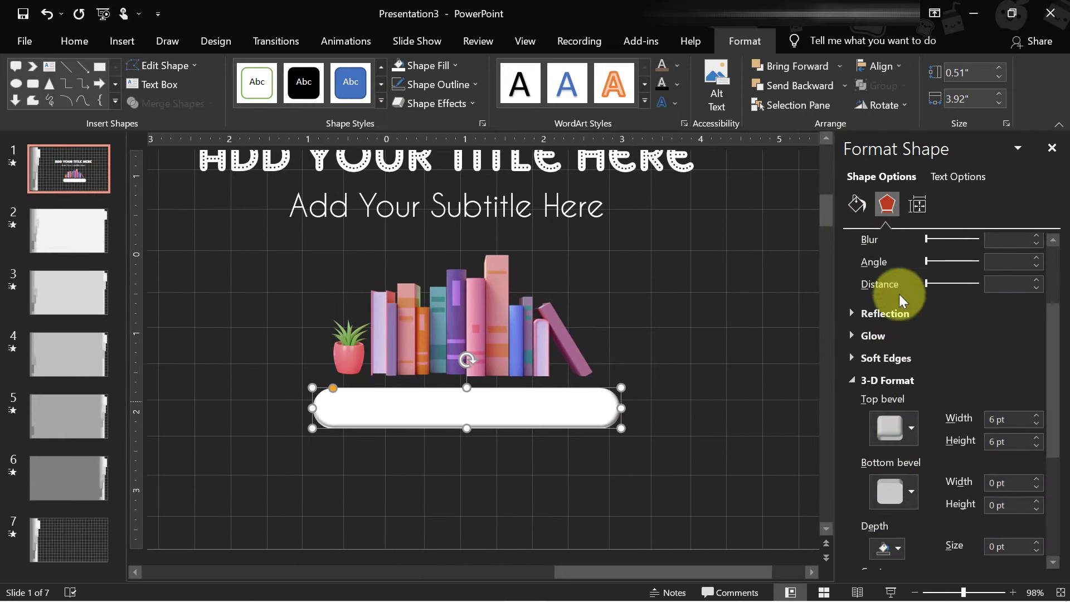
scroll(913, 494, down, 3)
click(907, 480)
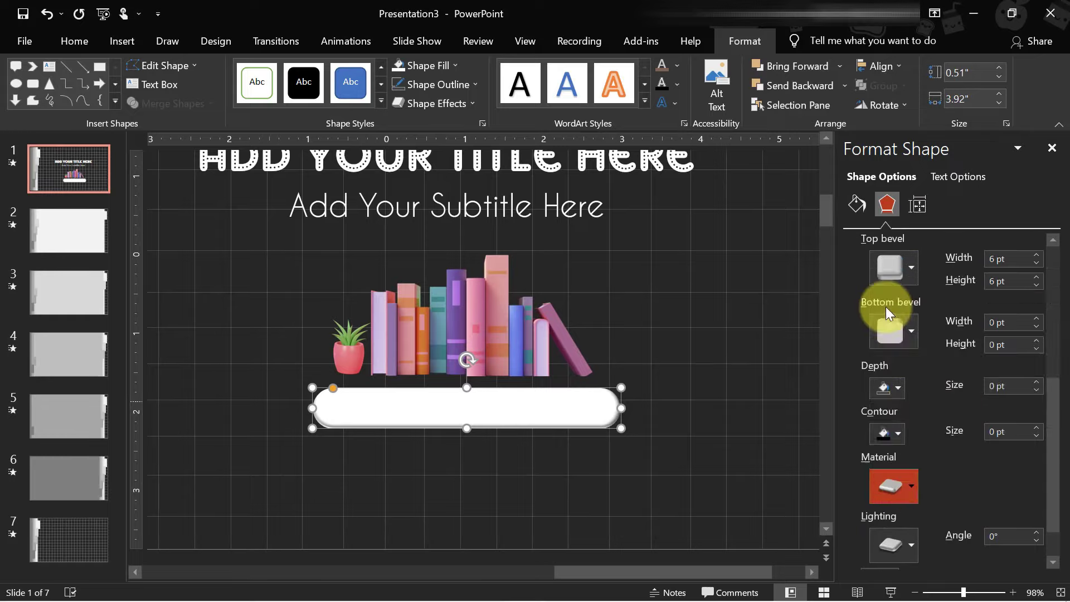
click(897, 484)
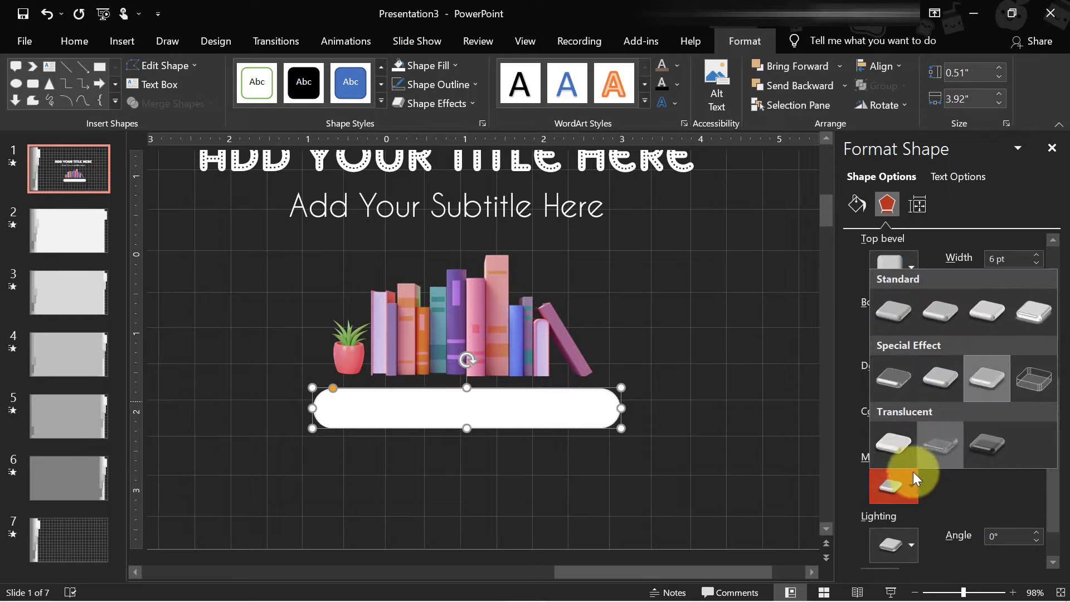
click(900, 446)
click(898, 489)
click(981, 321)
Try several lighting presets, settle on neutral lighting, and enlarge the bevel's width and height.
click(909, 537)
click(991, 502)
click(906, 540)
click(1028, 498)
click(910, 538)
click(1025, 266)
click(910, 540)
click(942, 271)
click(1035, 255)
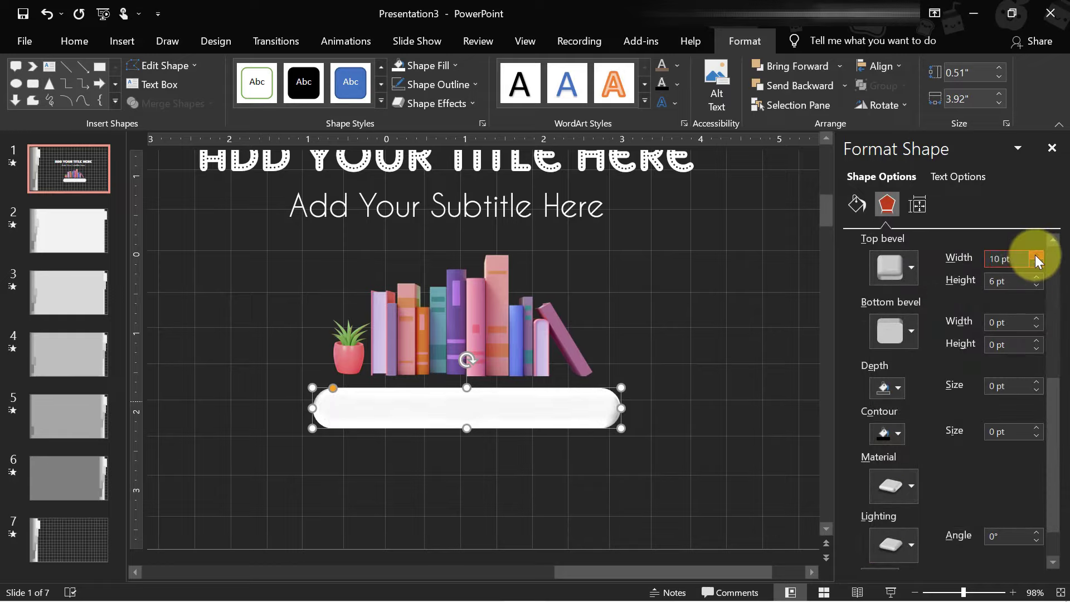
click(1037, 277)
click(1037, 276)
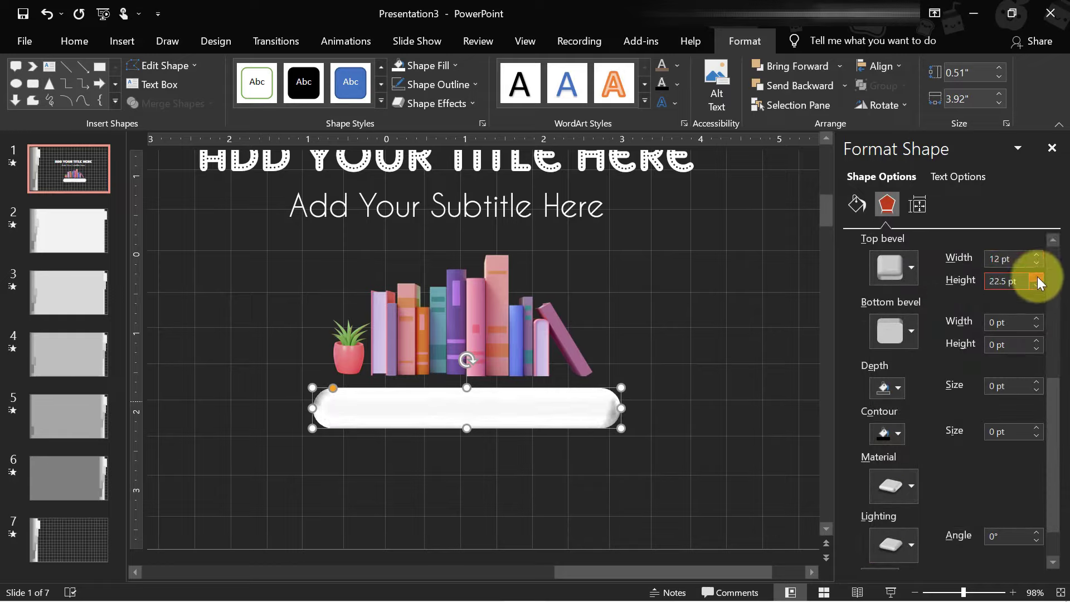
click(1039, 285)
Set the top bevel to No Bevel so the bar is flat, then duplicate it.
scroll(1038, 286, up, 3)
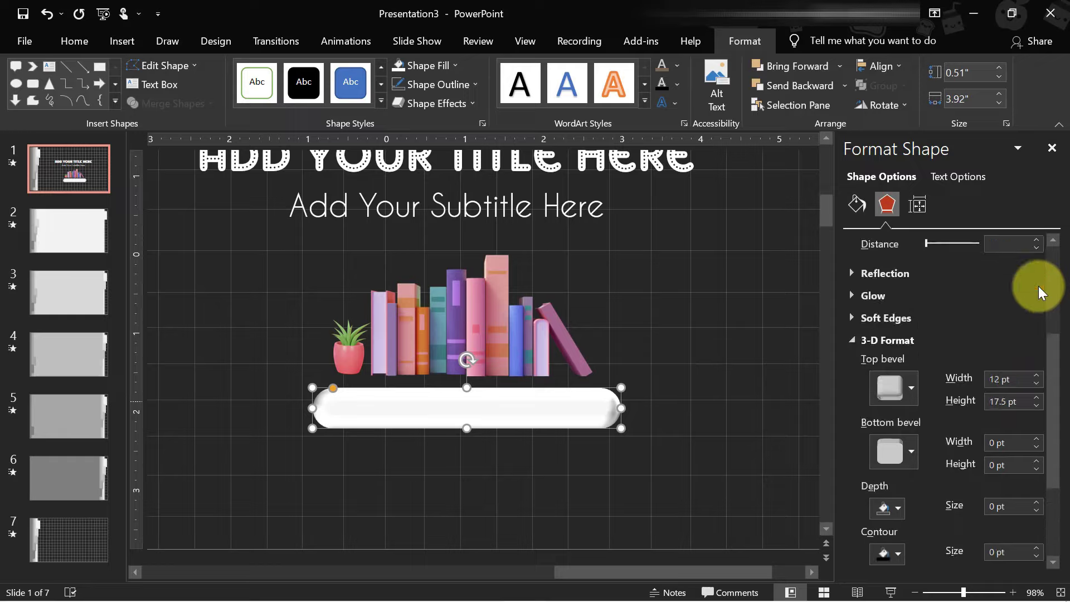
click(897, 388)
click(892, 181)
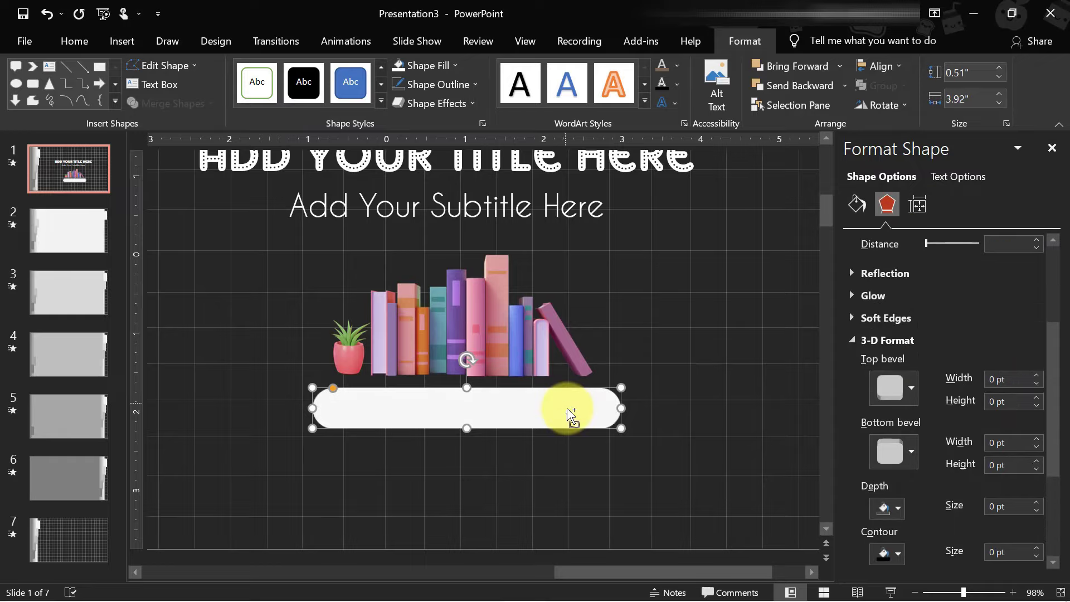
key(ctrl+d)
Shrink the copy to a small circle at the bar's right end and add an outer shadow.
drag(327, 423, 623, 433)
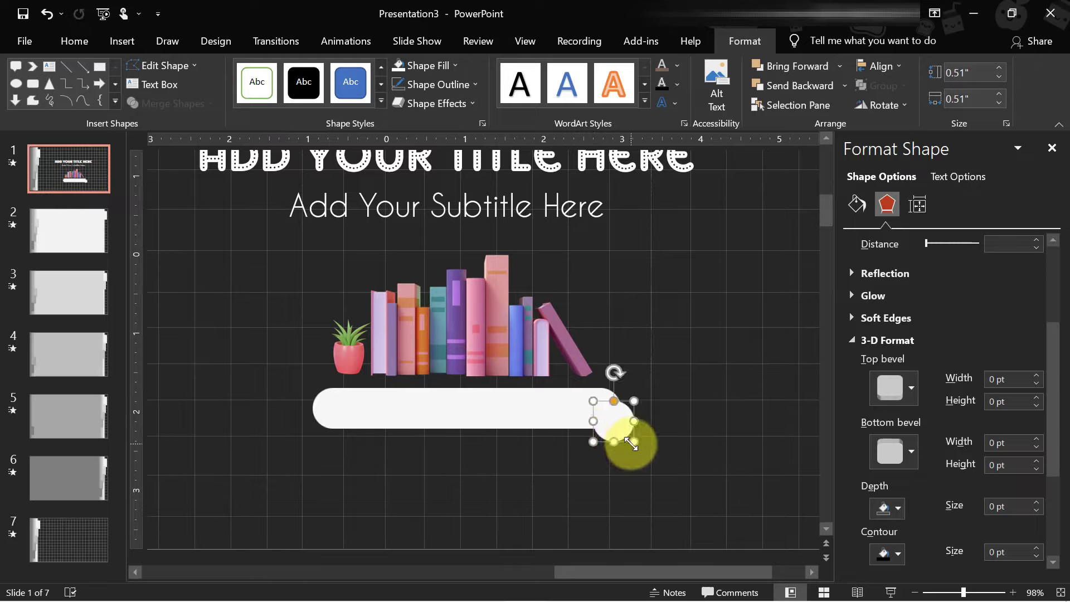
click(857, 204)
click(887, 205)
click(1025, 264)
click(935, 382)
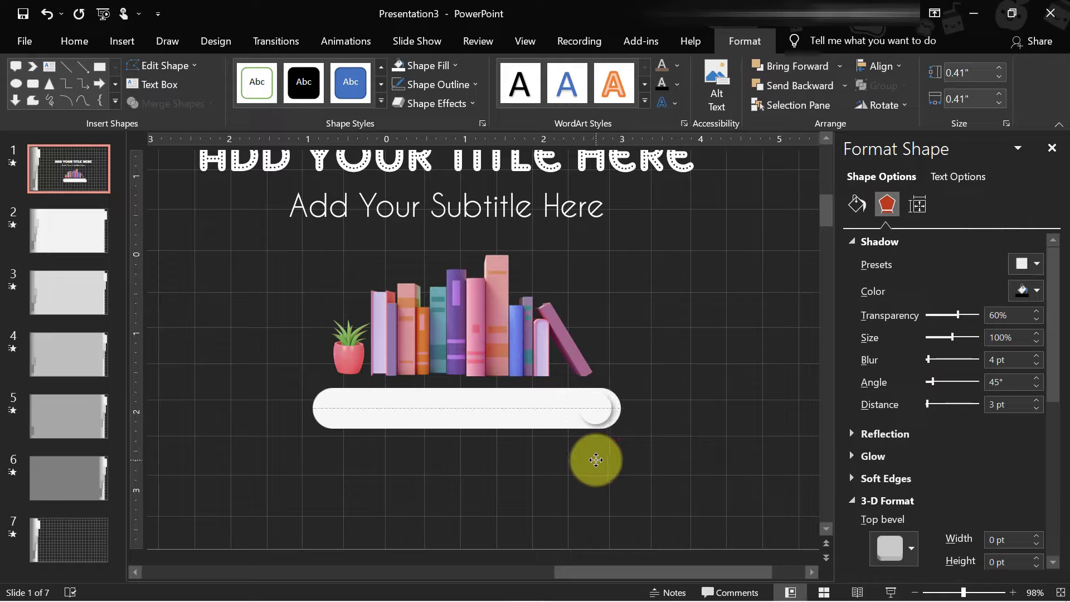
Resize the circle slightly and fill it grey.
click(608, 426)
drag(612, 423, 611, 421)
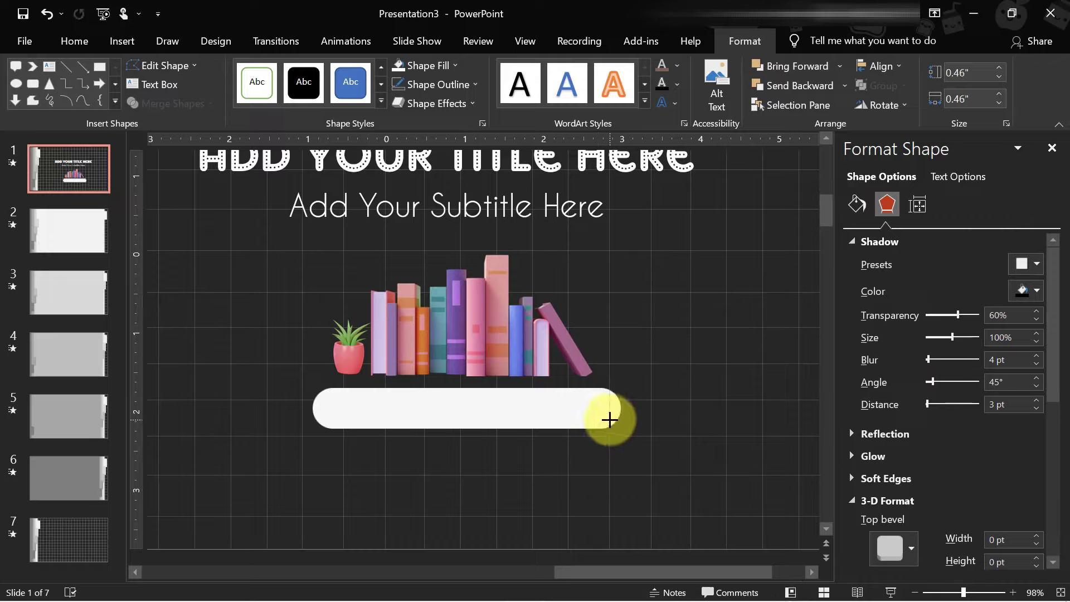
click(857, 205)
click(1026, 398)
click(931, 450)
click(1026, 399)
click(930, 464)
click(627, 413)
scroll(505, 415, up, 2)
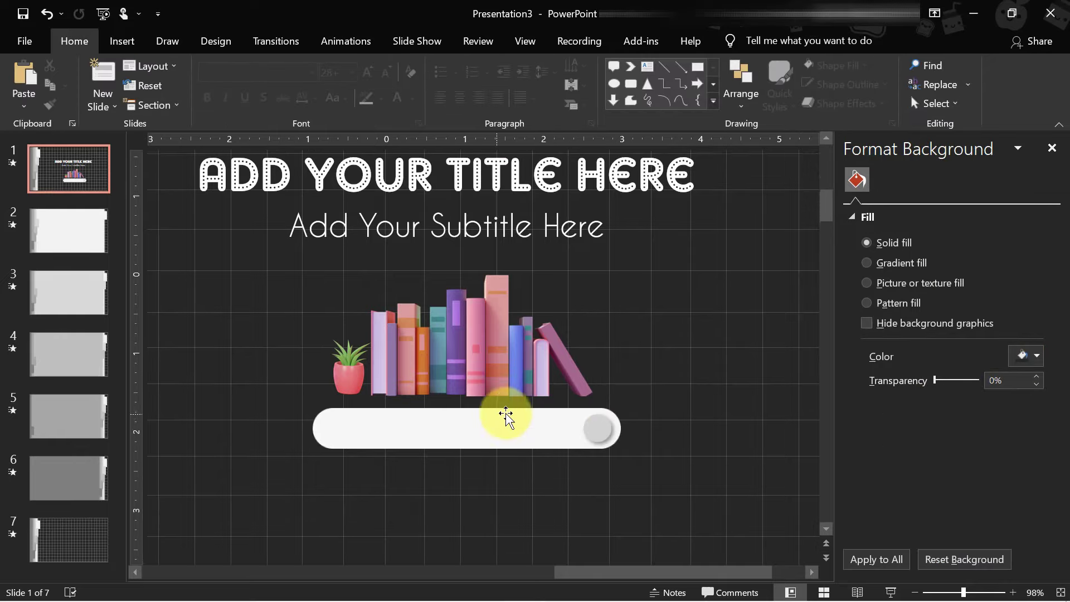
Type 'Start to Presentation' in grey inside the white bar.
click(949, 593)
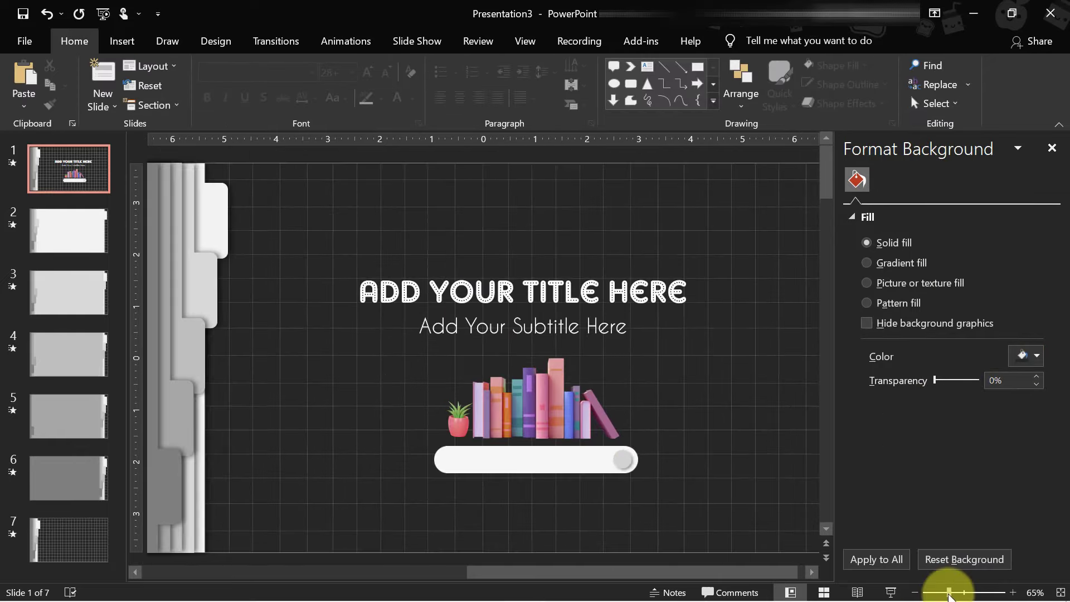
click(622, 459)
key(Caps_Lock)
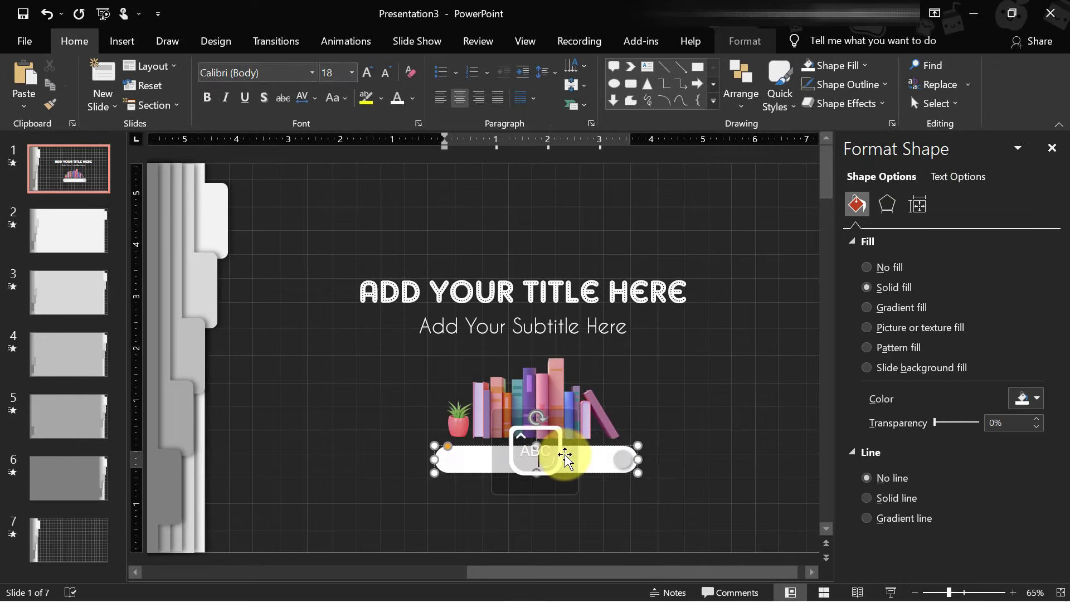
click(411, 98)
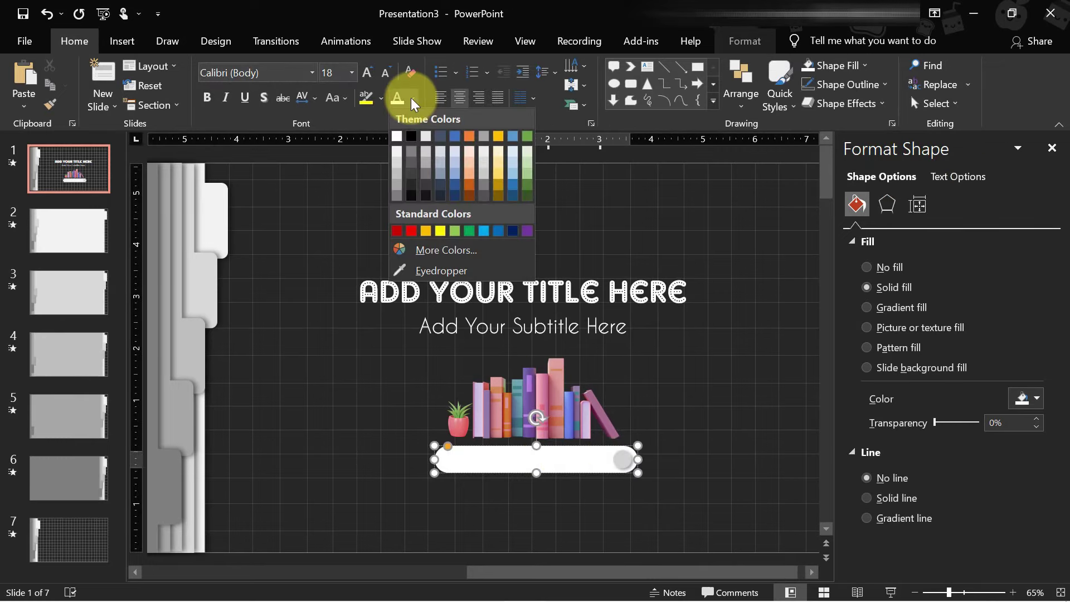
click(412, 165)
key(Caps_Lock)
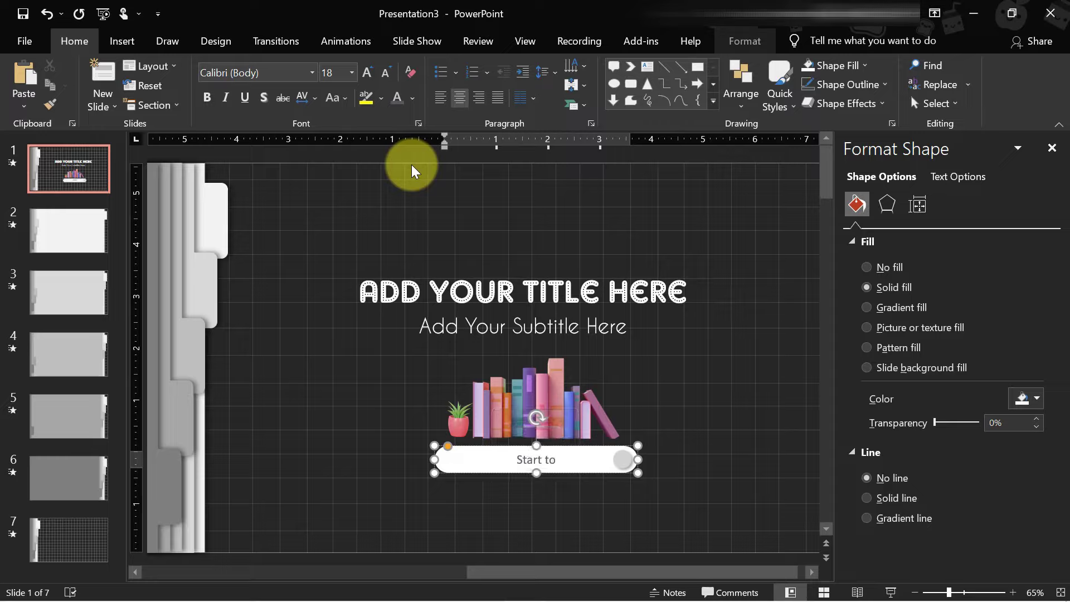
key(Caps_Lock)
text(F)
text(sent)
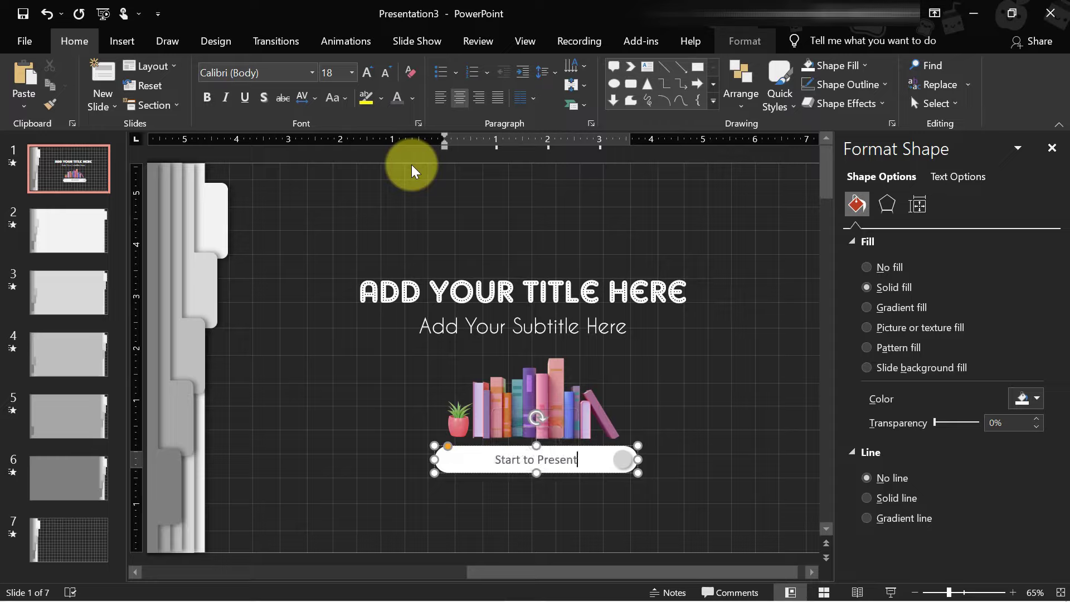
Format the button text as bold grey Caviar Dreams.
key(ctrl+a)
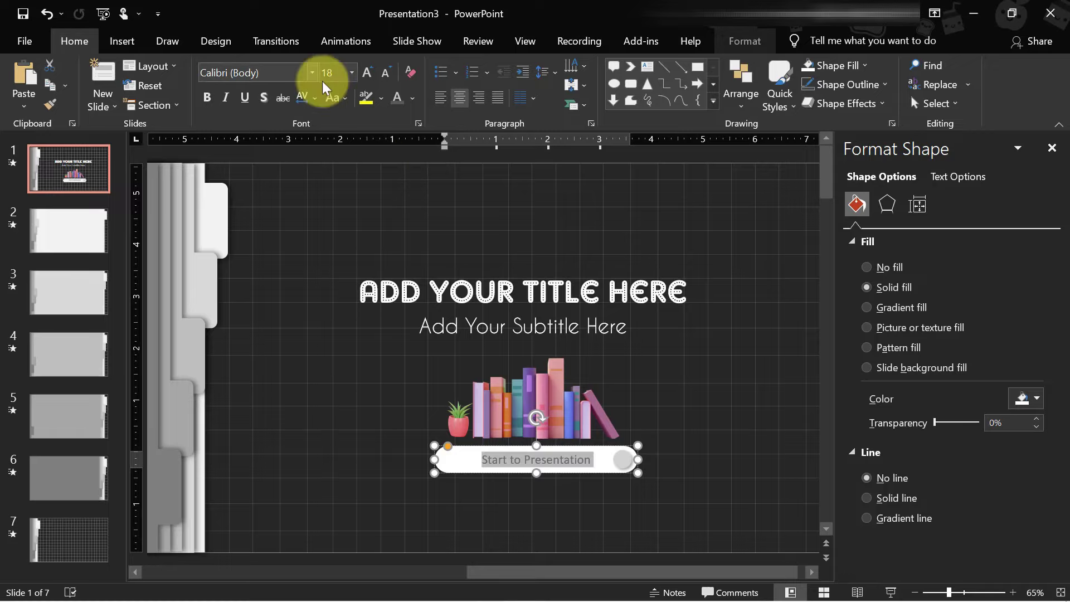
click(312, 73)
click(316, 169)
click(400, 108)
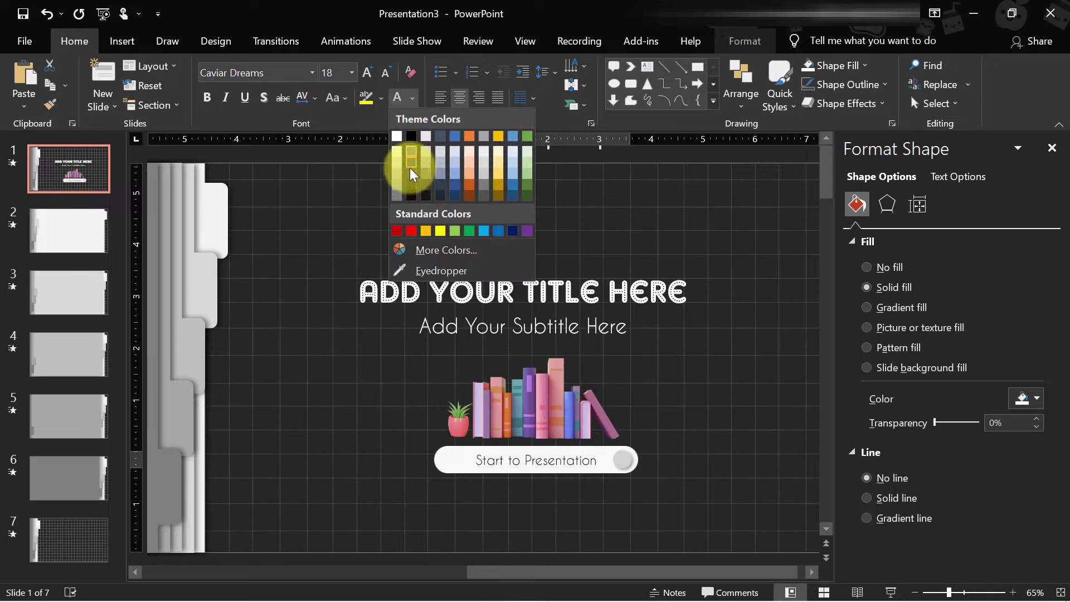
click(410, 172)
click(210, 96)
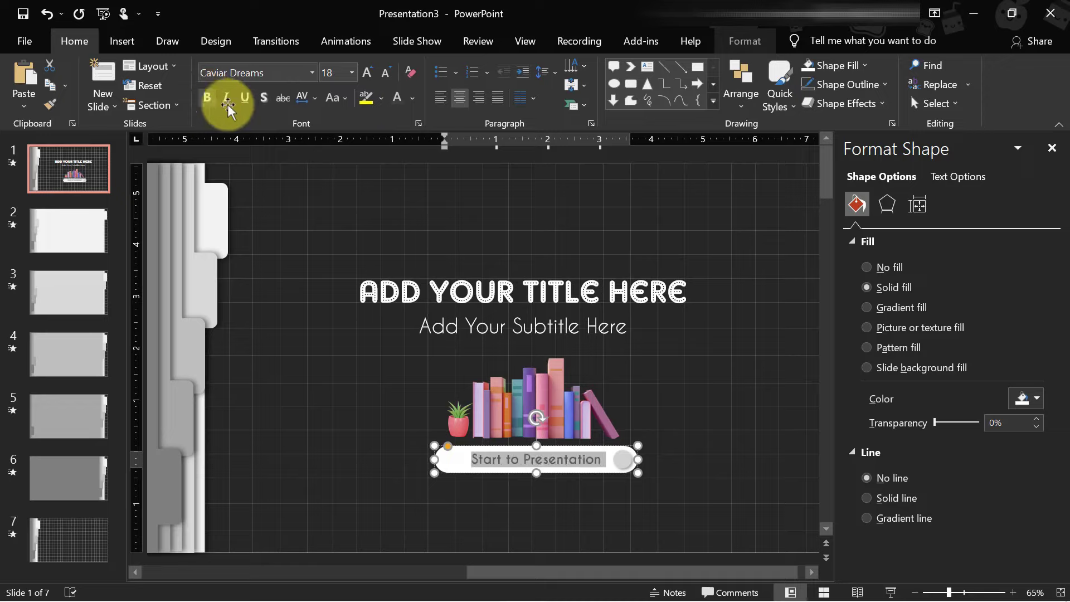
click(436, 198)
Select the circle at the button's right end and zoom in on it.
click(623, 459)
drag(949, 592, 985, 593)
click(167, 41)
Draw a chevron arrow over the grey circle, filled dark grey with no outline.
click(122, 41)
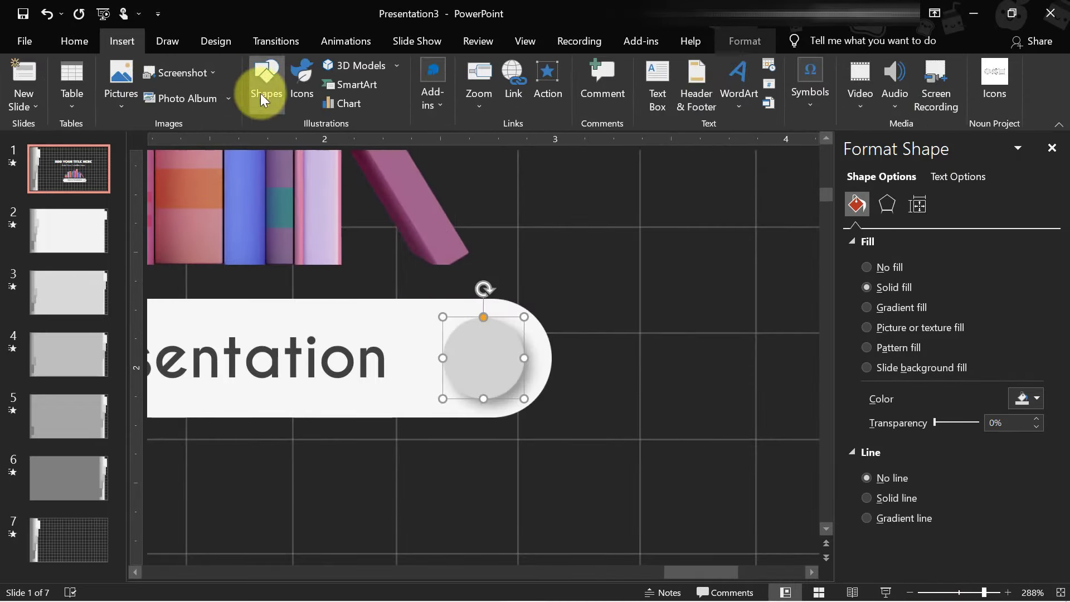
click(266, 83)
click(351, 317)
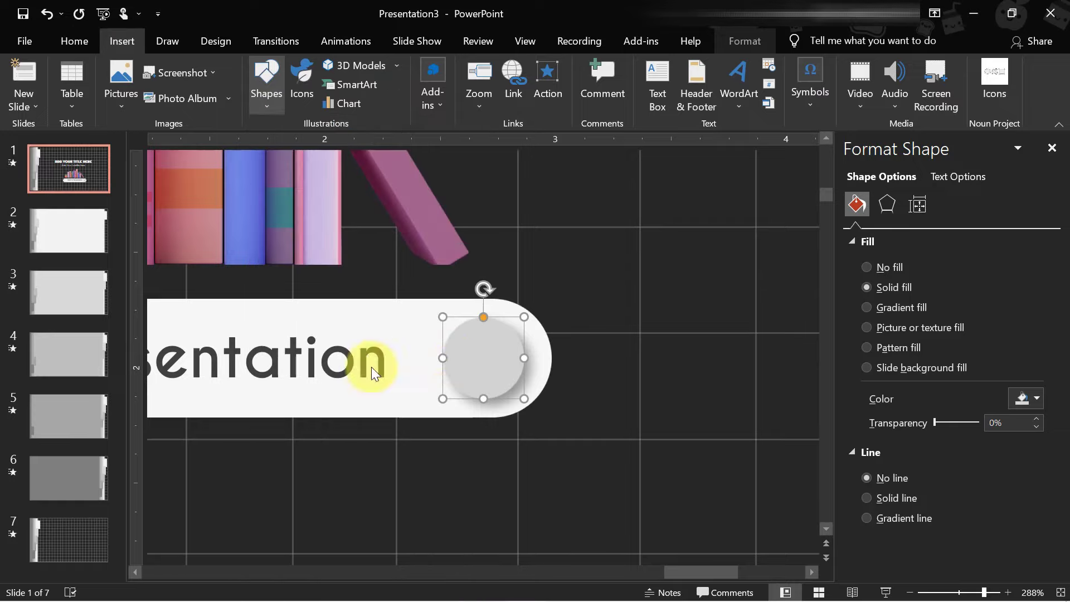
mouse_move(461, 352)
mouse_down()
mouse_move(500, 390)
mouse_move(491, 349)
mouse_up()
click(1035, 399)
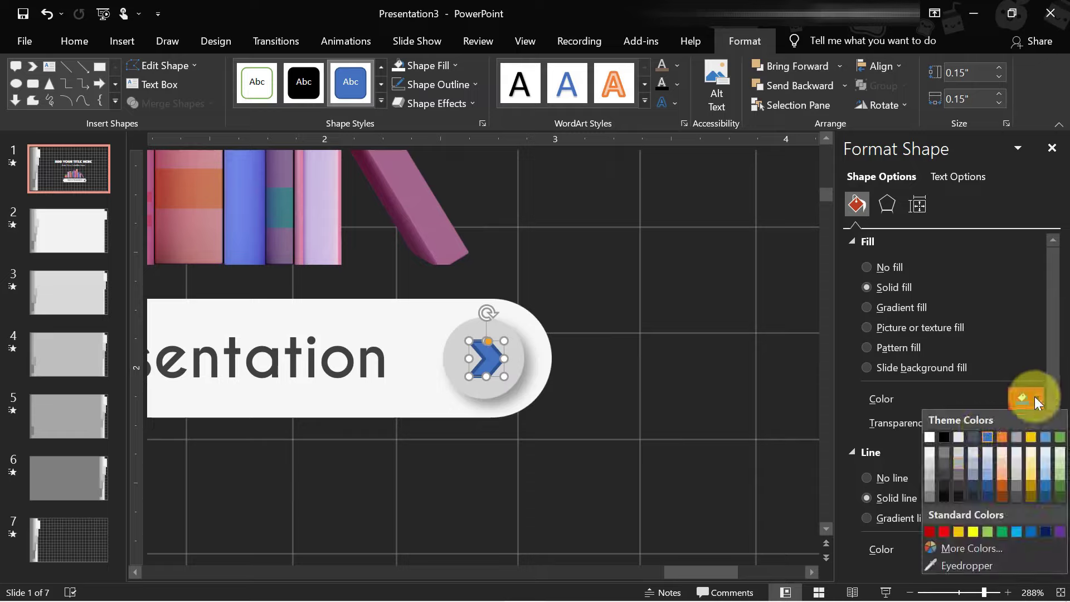
click(947, 461)
click(894, 479)
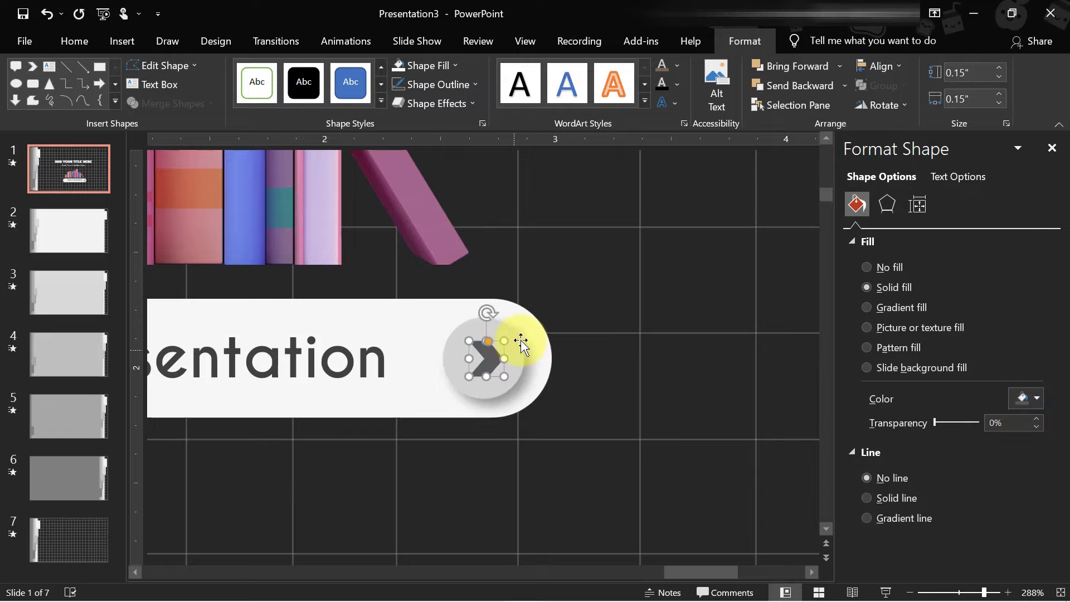
click(1036, 399)
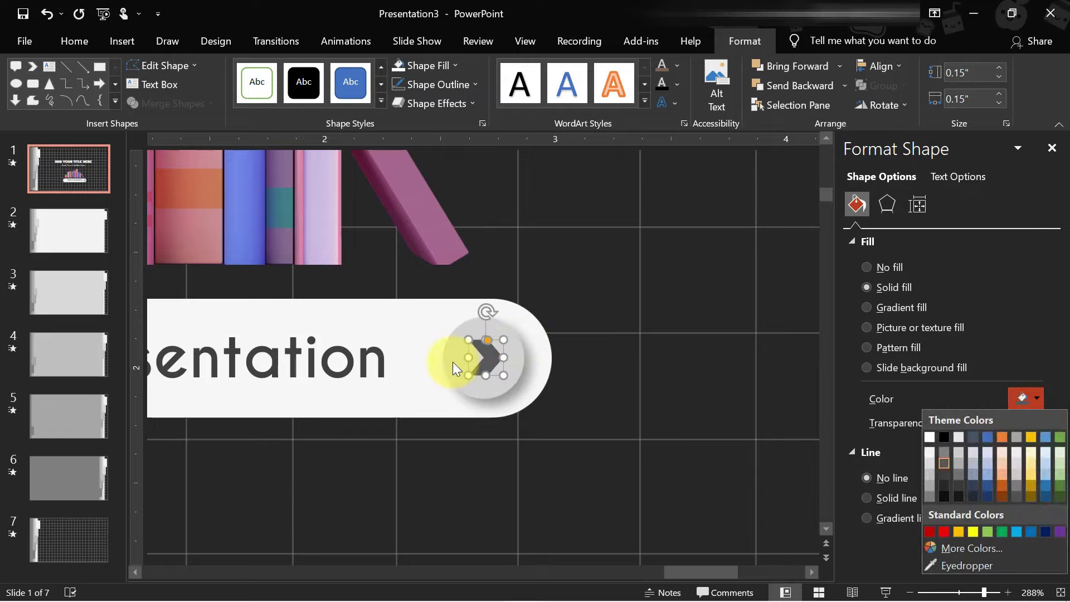
Select the chevron and circle together, then zoom out to the whole slide.
click(459, 362)
click(492, 357)
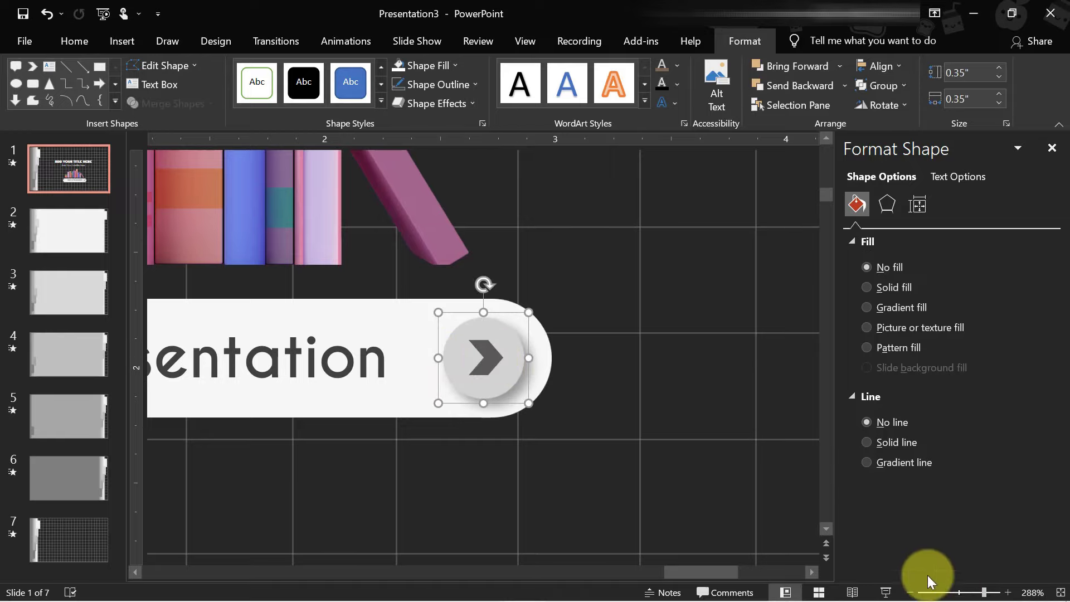
click(954, 593)
Give the whole Start to Presentation button an outer shadow preset.
click(310, 424)
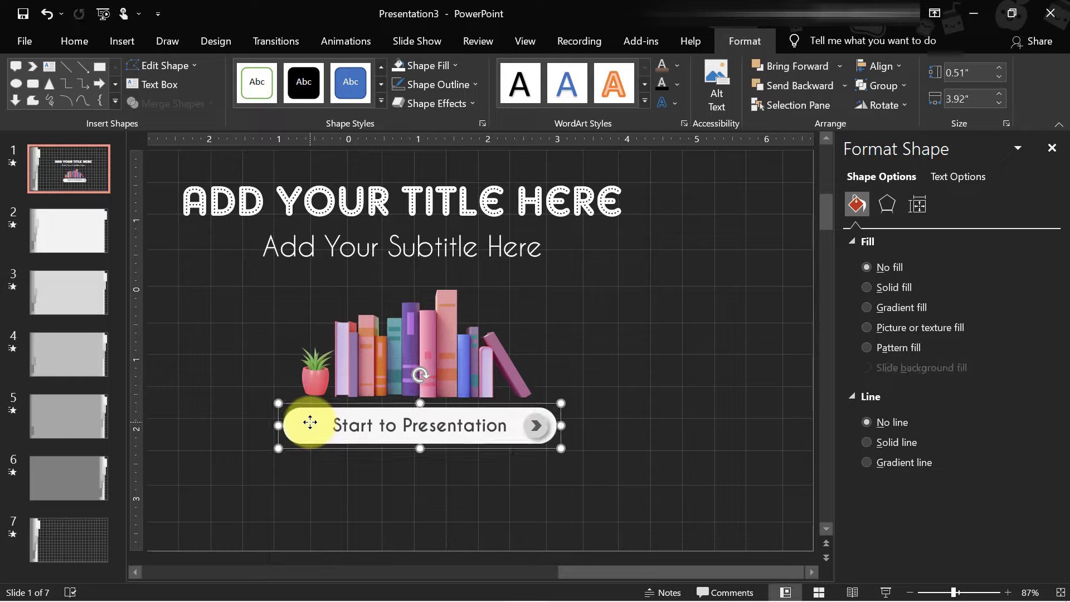
click(886, 204)
click(1026, 264)
click(935, 384)
Preview the title slide as a slide show, exit, and go to slide 2.
click(885, 592)
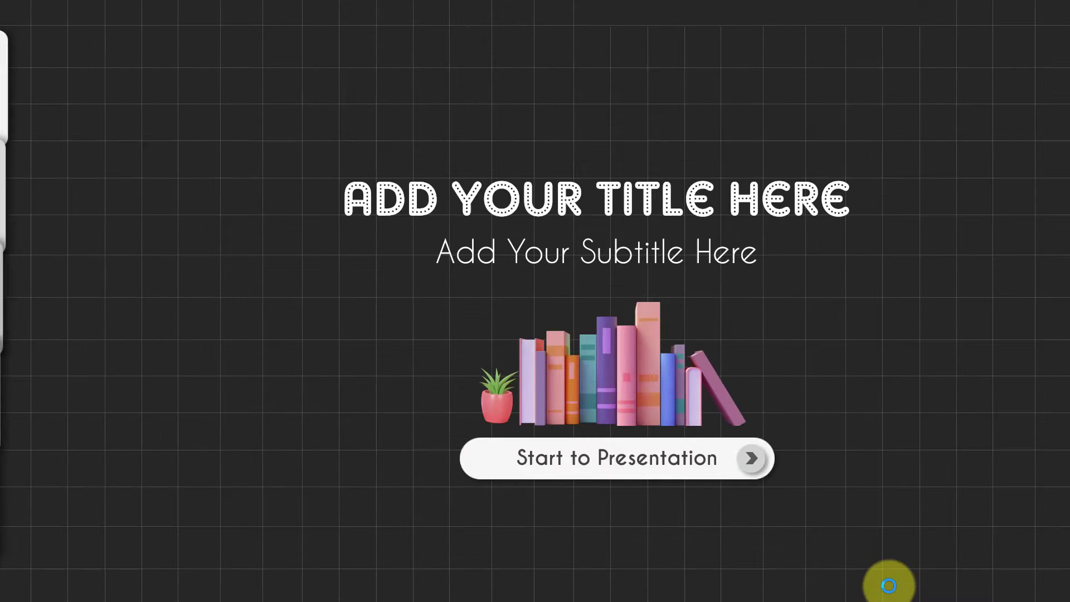
key(Escape)
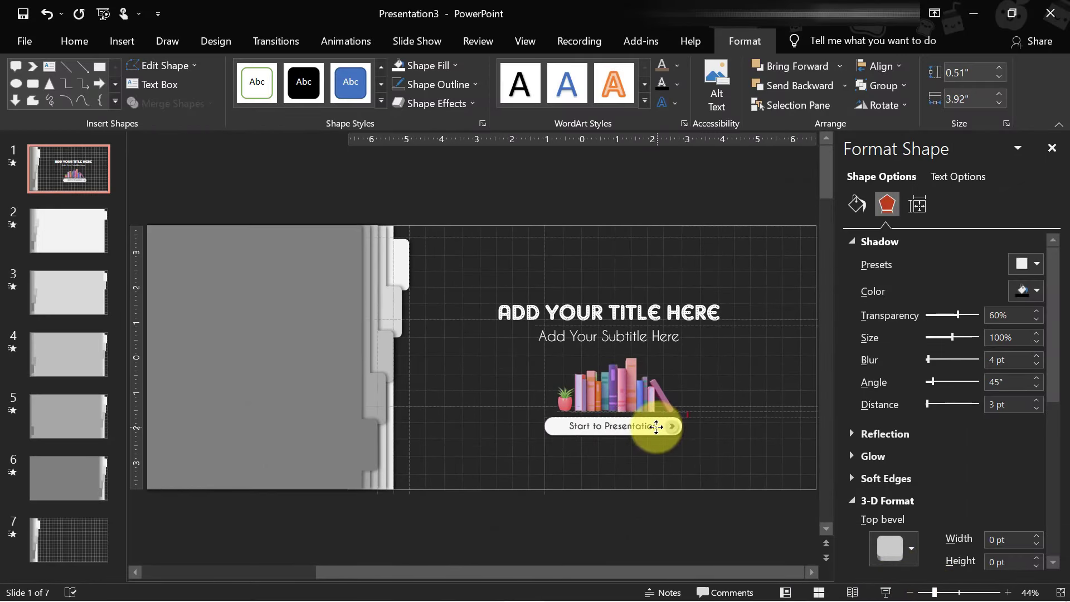
click(563, 400)
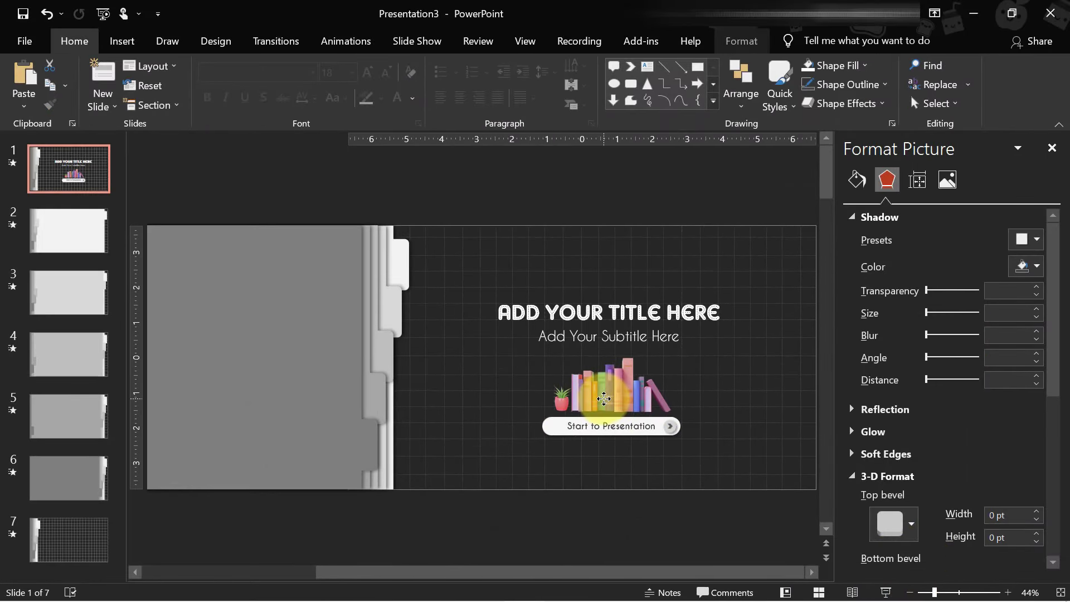
click(579, 208)
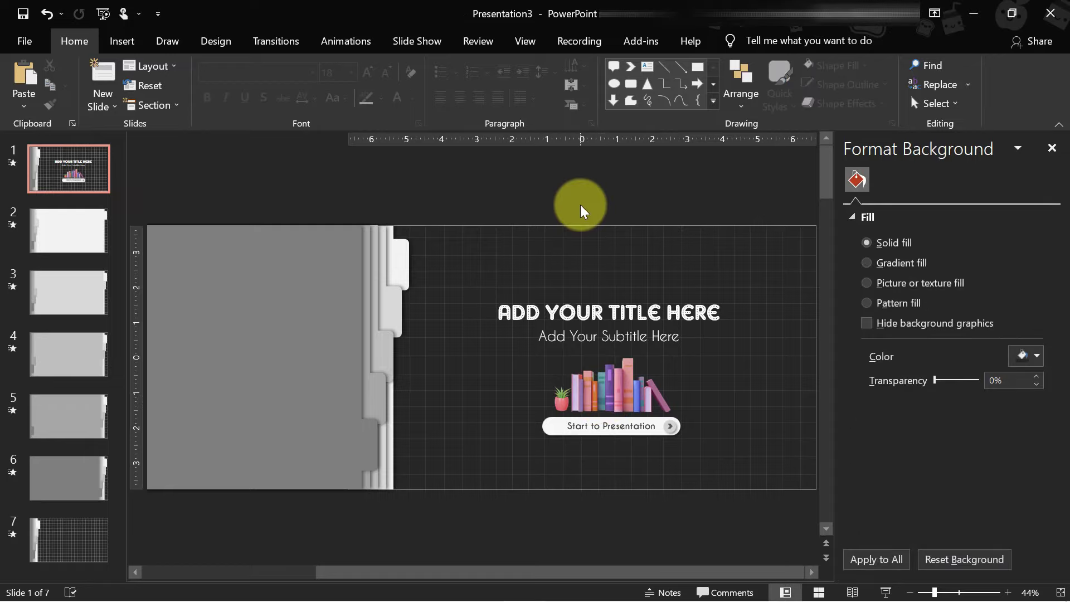
click(133, 43)
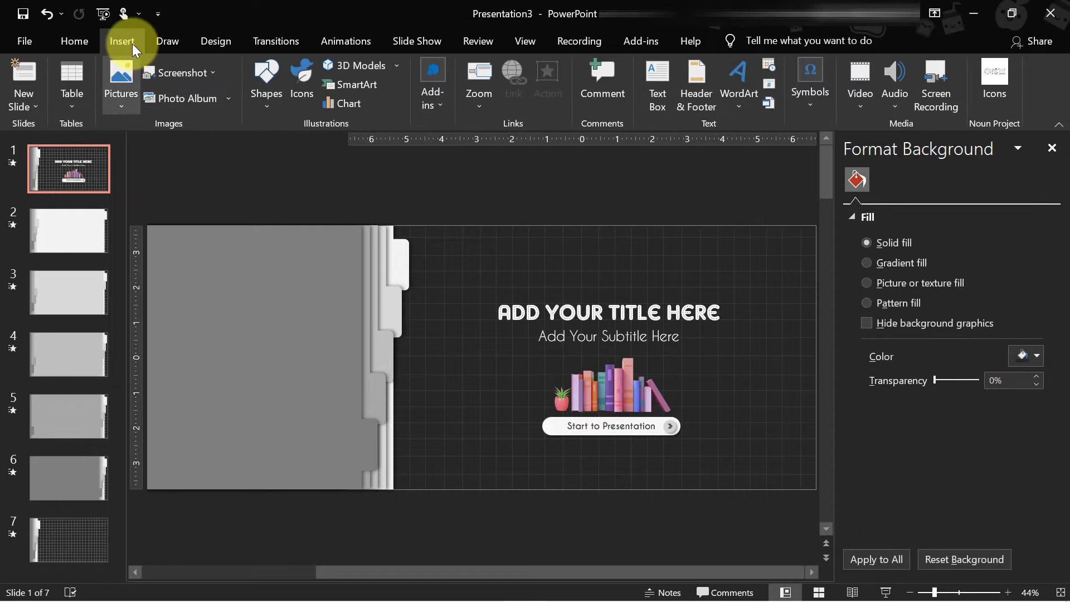
click(85, 239)
Copy the grid object from slide 1 and paste it onto slide 2, nudged slightly right.
click(42, 179)
click(517, 255)
key(ctrl+c)
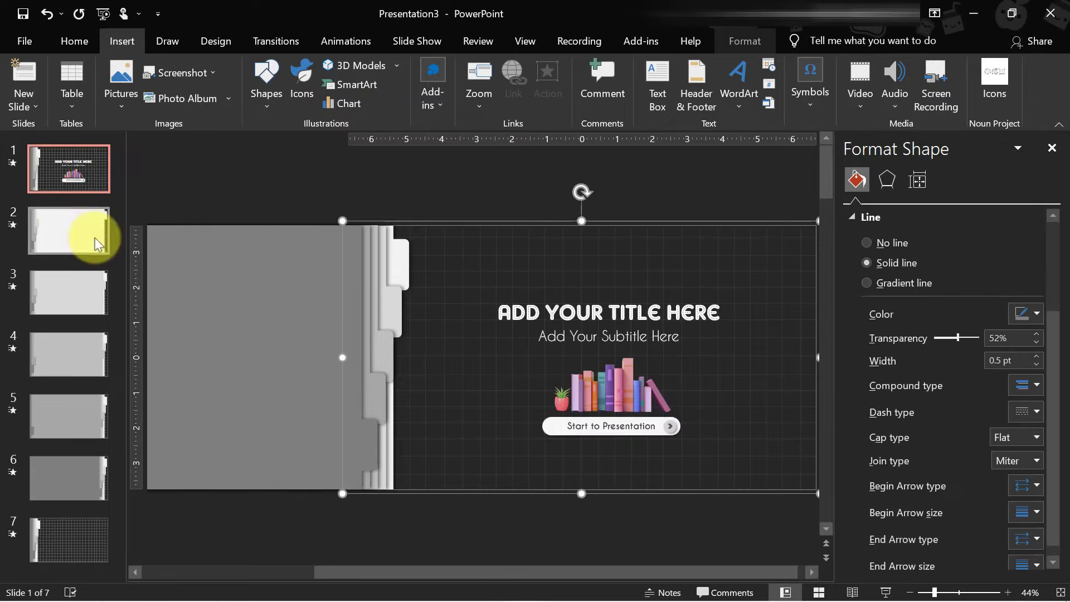
click(92, 234)
key(ctrl+v)
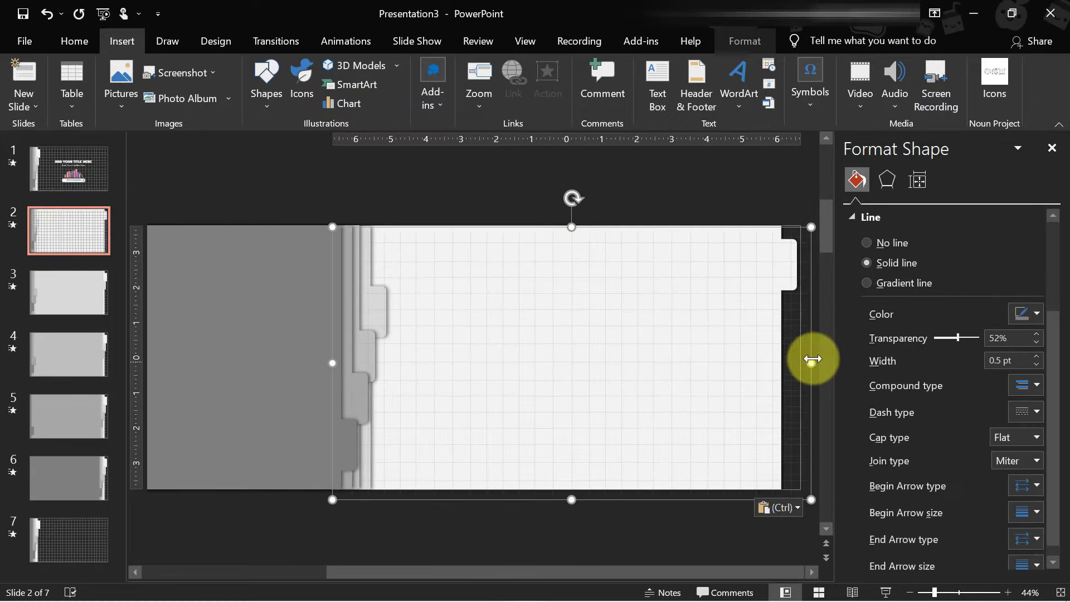
drag(661, 388, 668, 384)
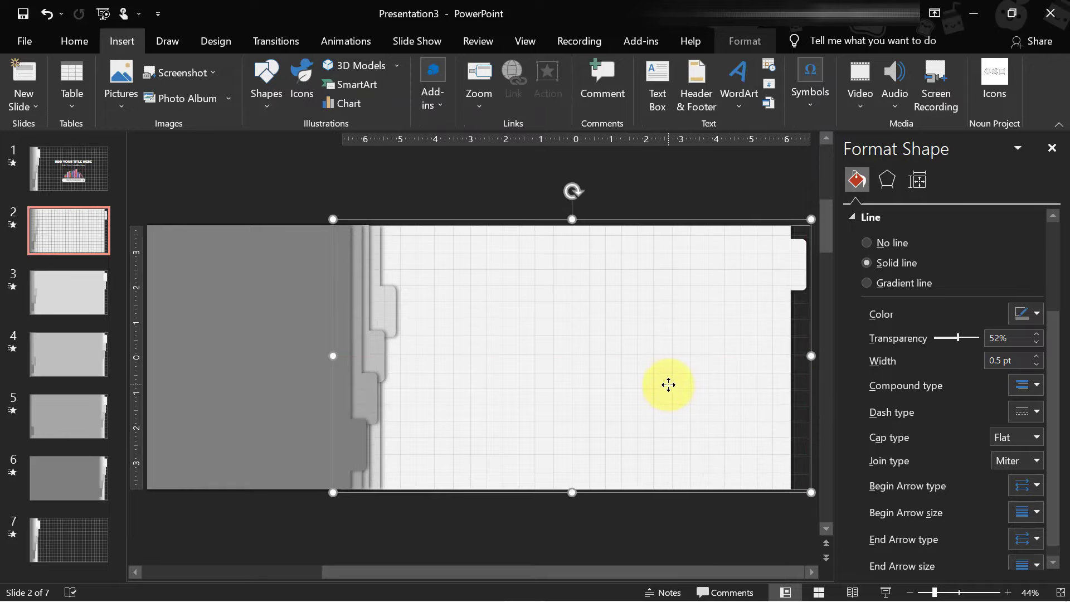
Set the pasted grid's lines to 1.5 pt width at 69% transparency.
click(1037, 357)
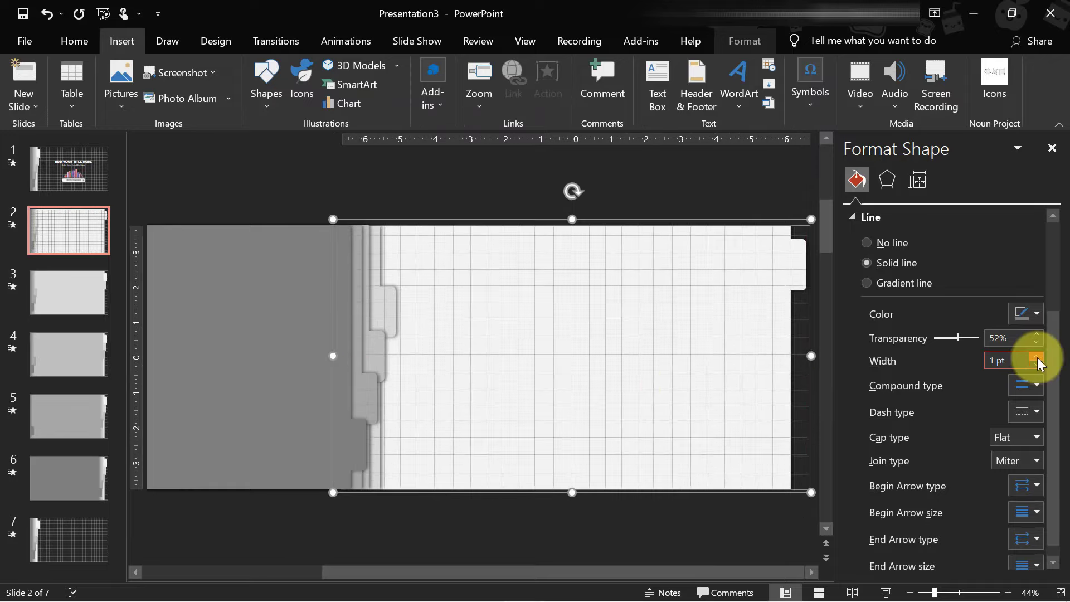
drag(967, 338, 965, 338)
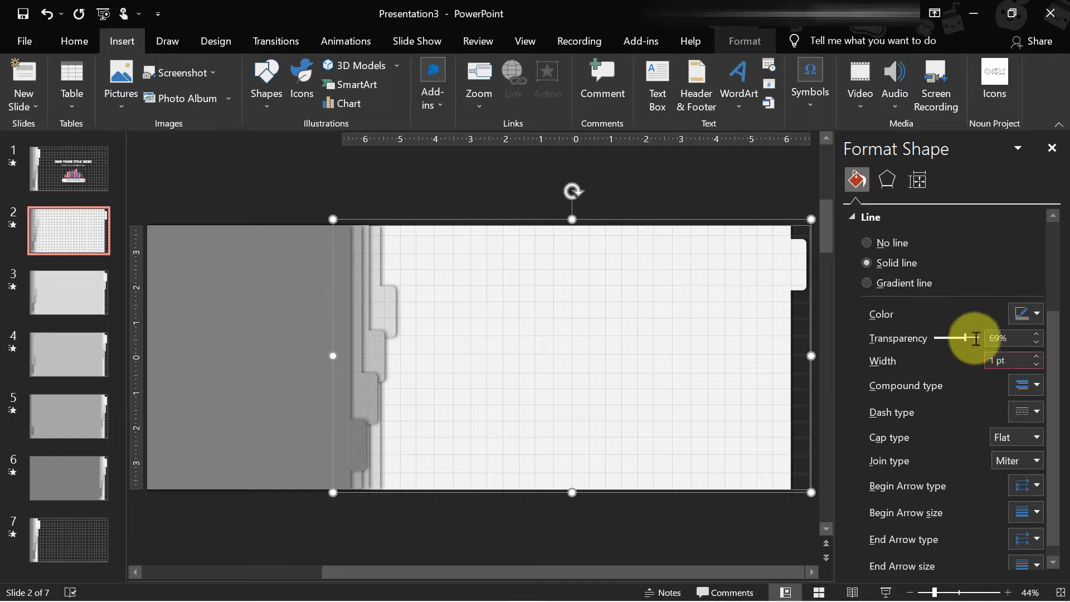
click(1036, 357)
click(1030, 390)
click(1028, 467)
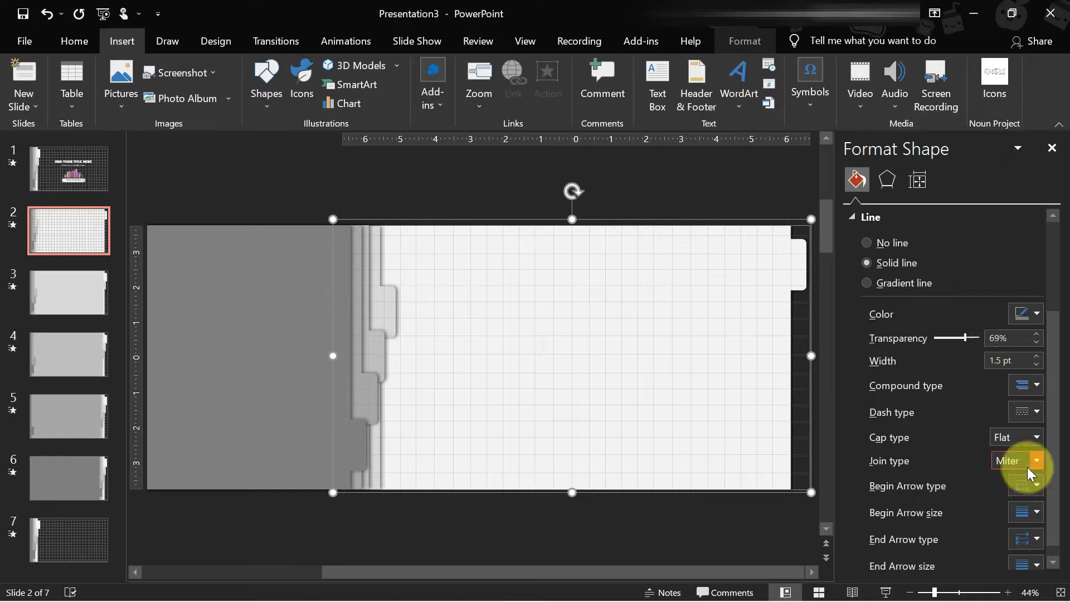
click(753, 40)
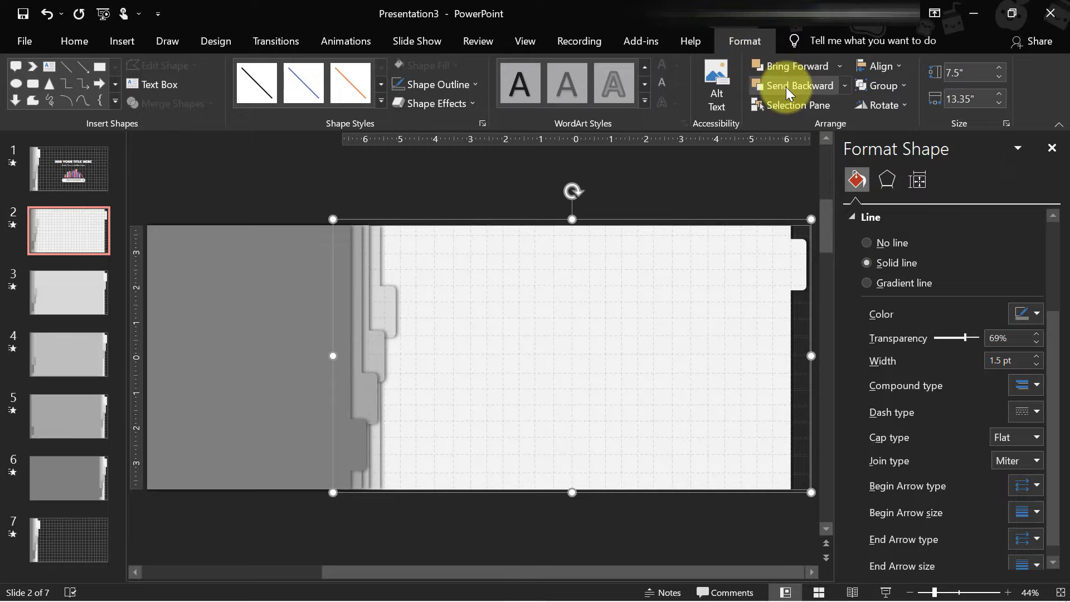
Zoom in and realign the thin line along the page's right edge beside the top-right tab.
drag(935, 593, 964, 594)
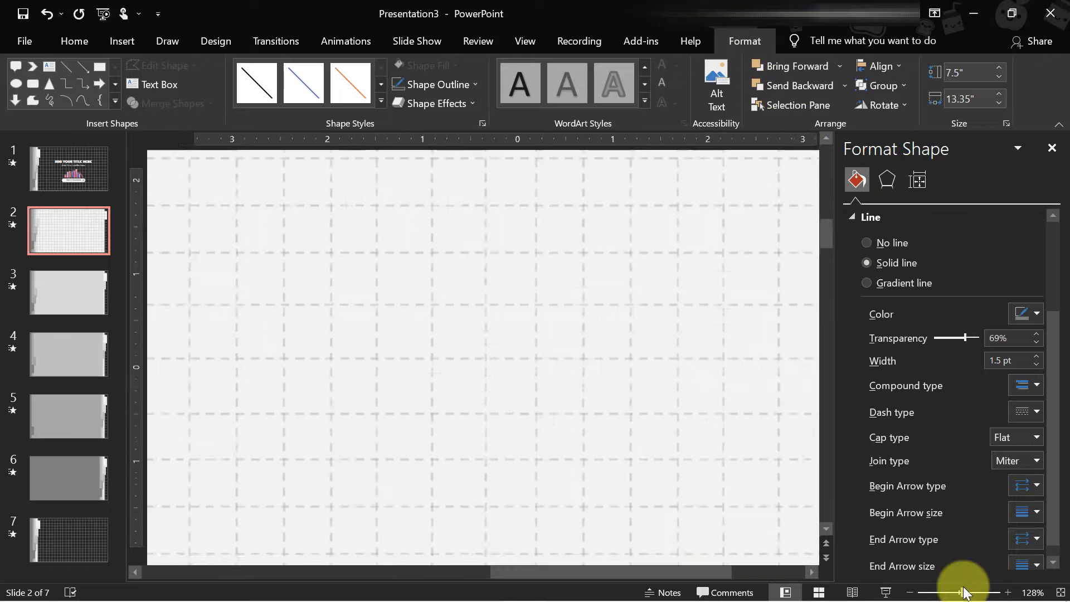
drag(686, 569, 764, 568)
scroll(759, 346, up, 3)
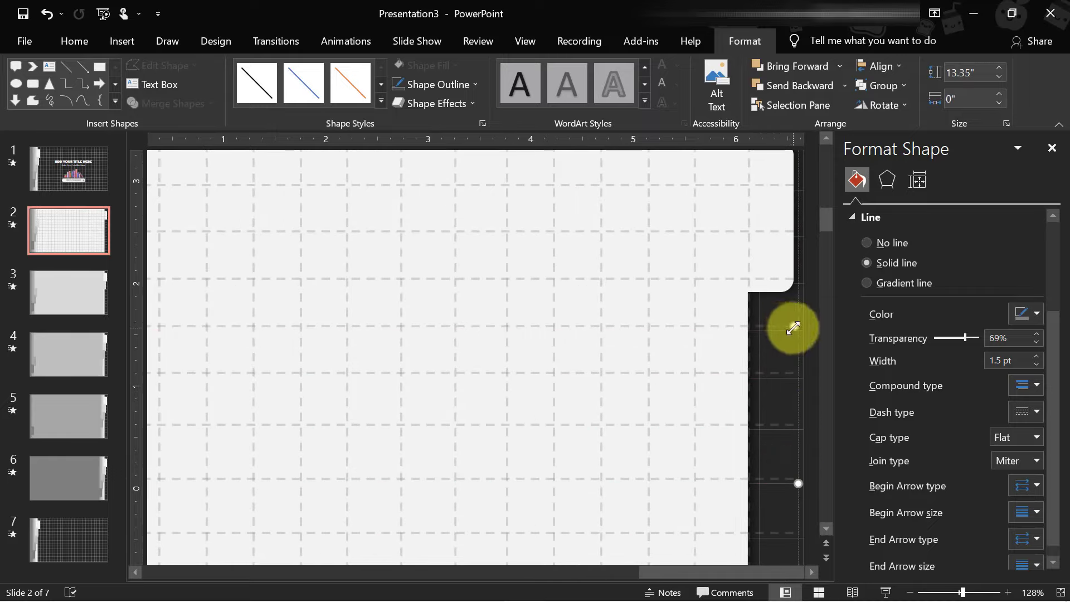
drag(793, 328, 757, 330)
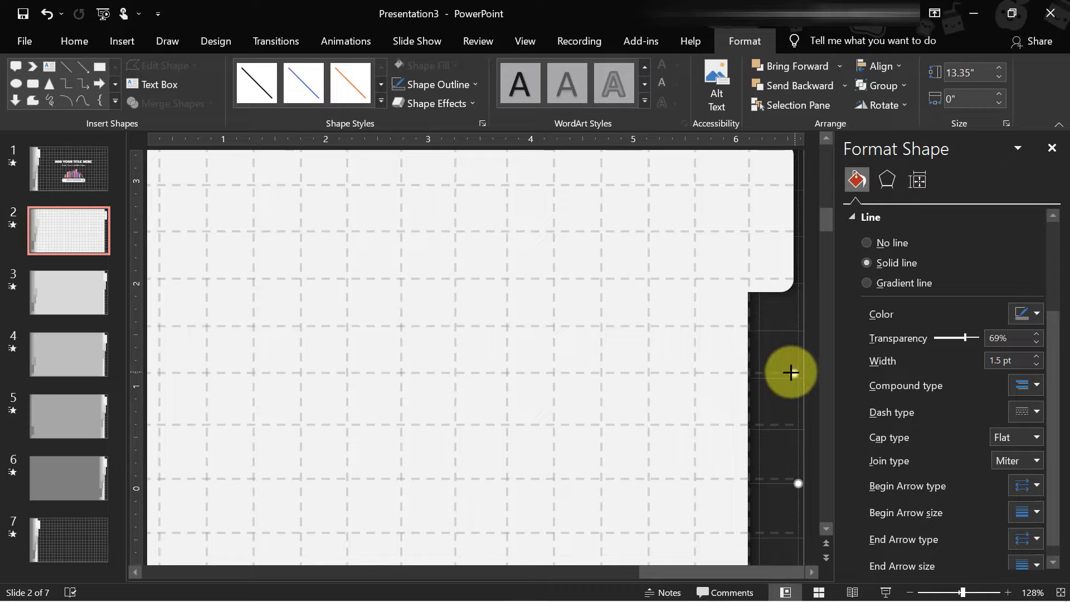
key(ctrl+z)
drag(774, 482, 747, 475)
scroll(743, 433, up, 2)
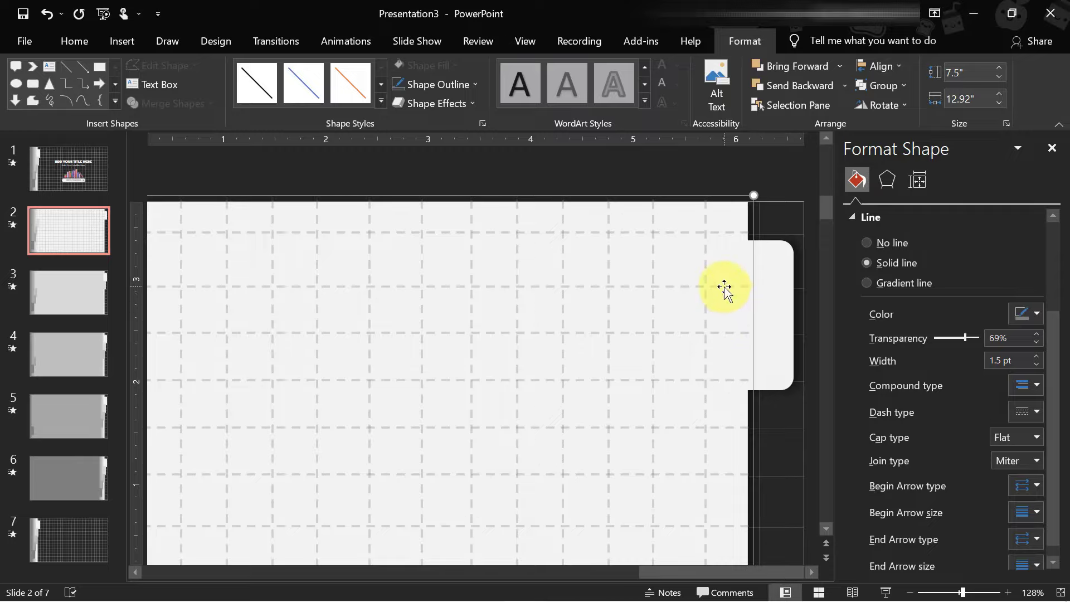
drag(747, 286, 789, 304)
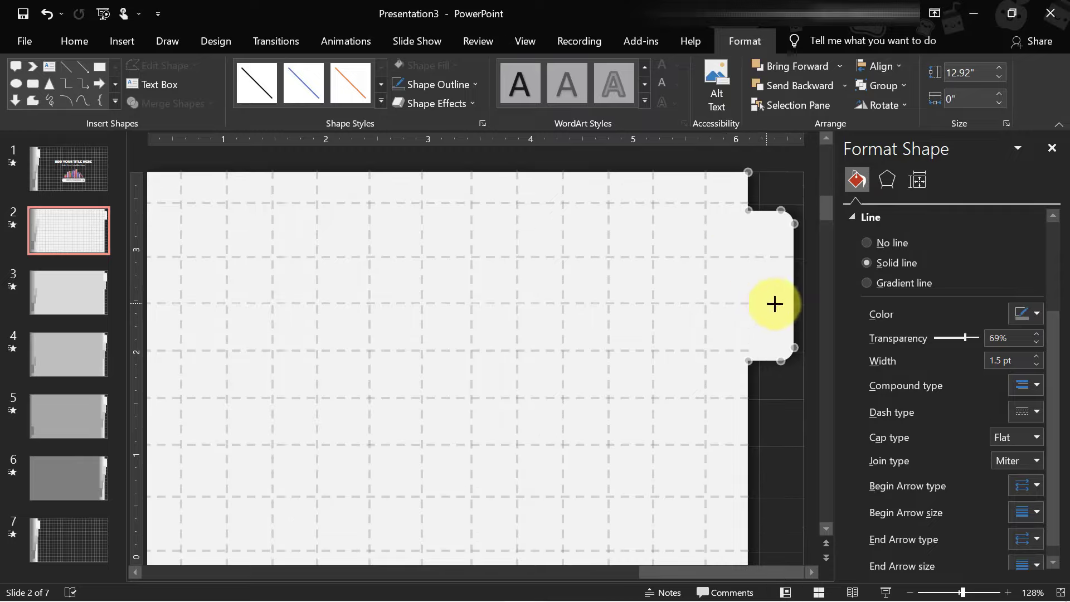
drag(747, 350, 792, 347)
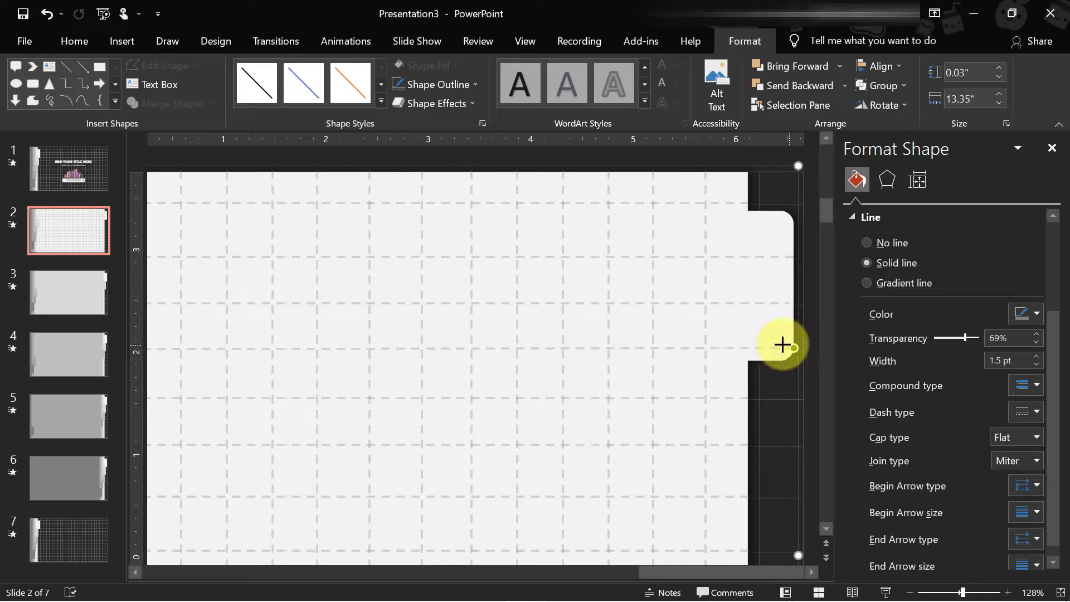
drag(705, 329, 717, 334)
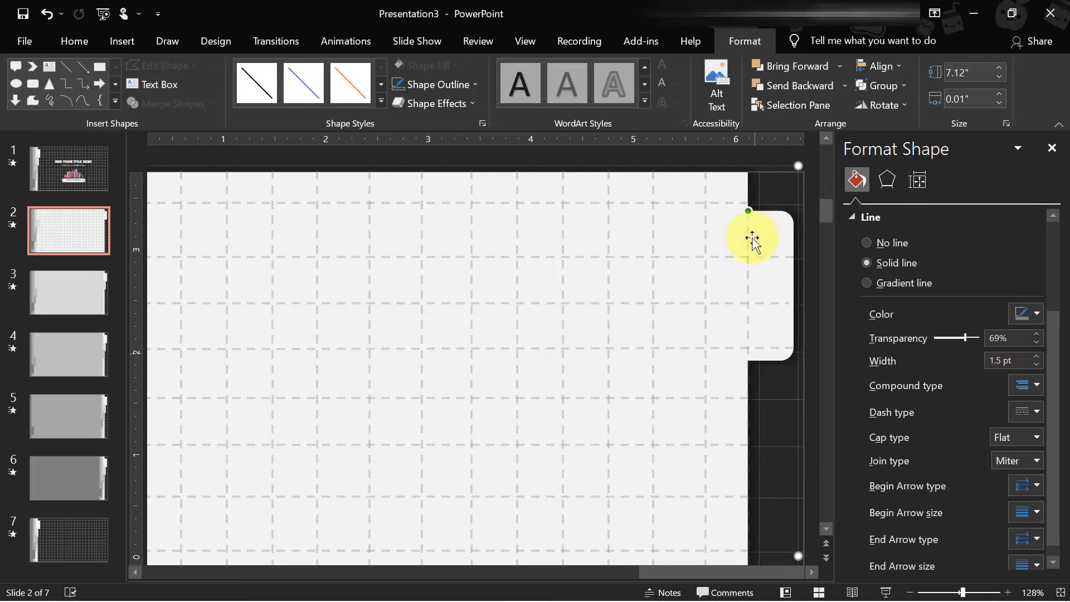
drag(747, 329, 753, 397)
click(753, 396)
Zoom out and shorten the edge line from its lower end.
mouse_move(825, 254)
mouse_down()
mouse_move(823, 282)
mouse_move(800, 263)
mouse_up()
click(707, 396)
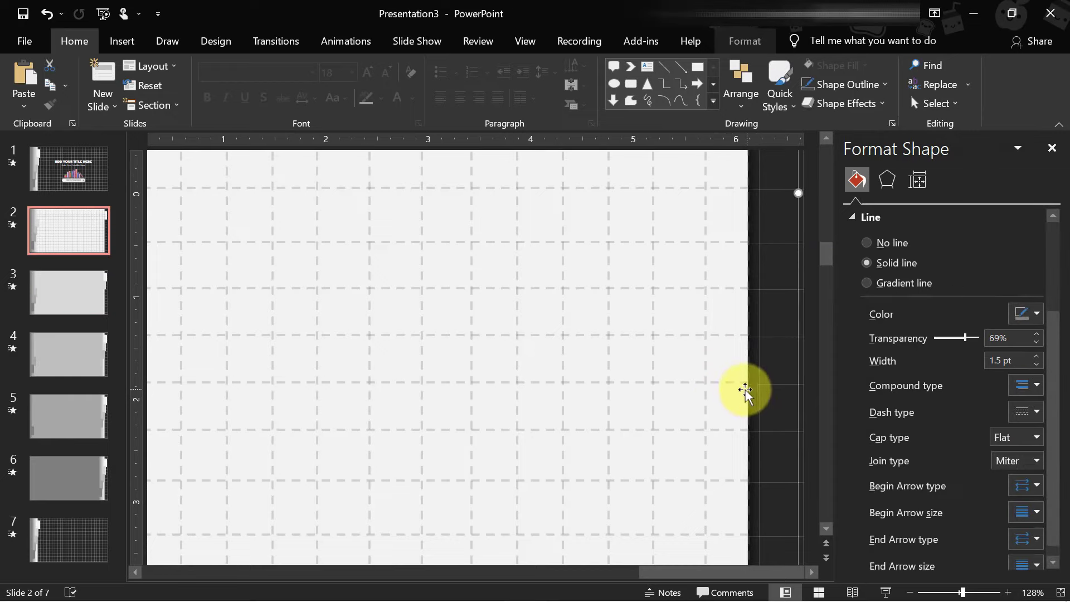
drag(962, 592, 940, 592)
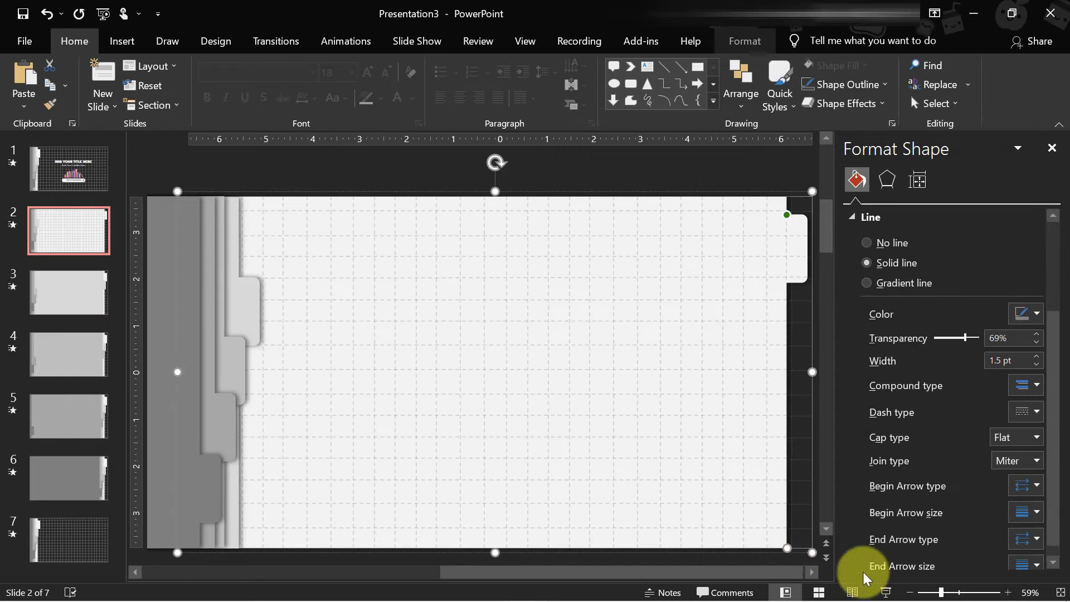
drag(786, 549, 786, 283)
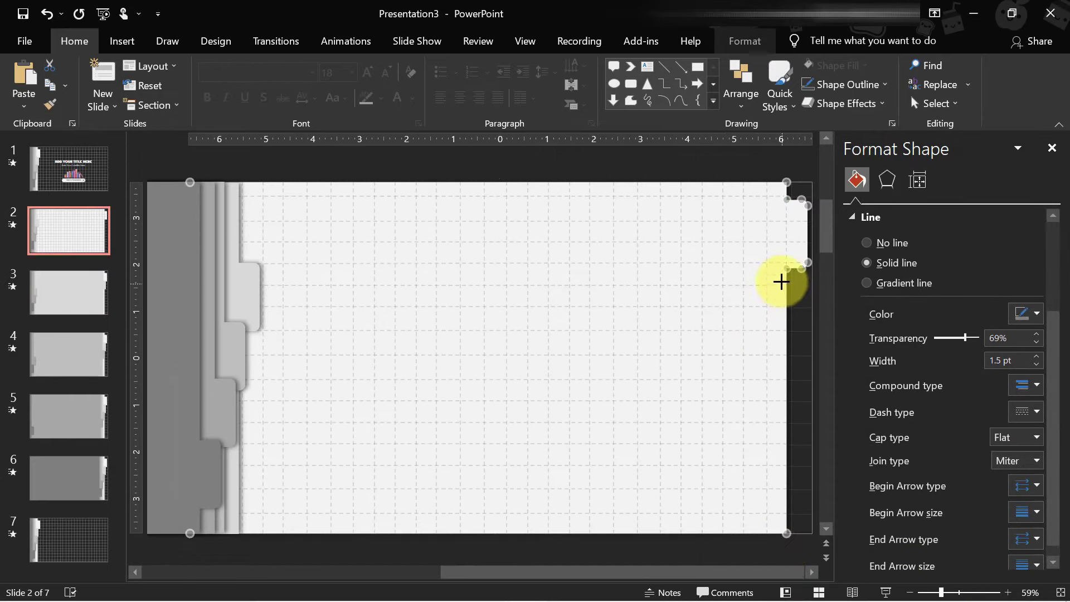
click(786, 180)
click(786, 227)
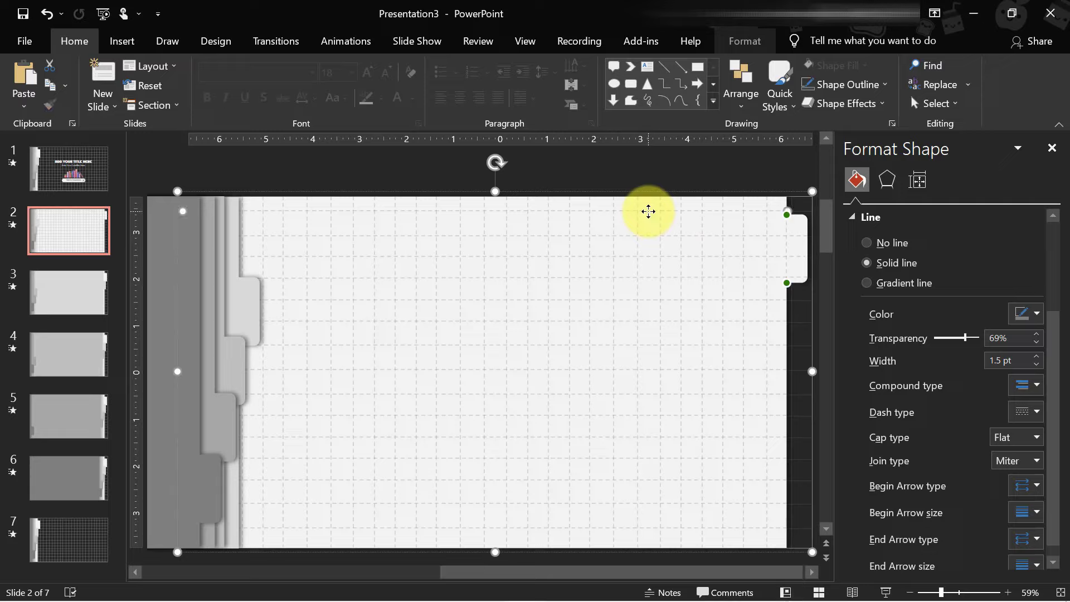
Select the light grid page shape on slide 2.
click(707, 193)
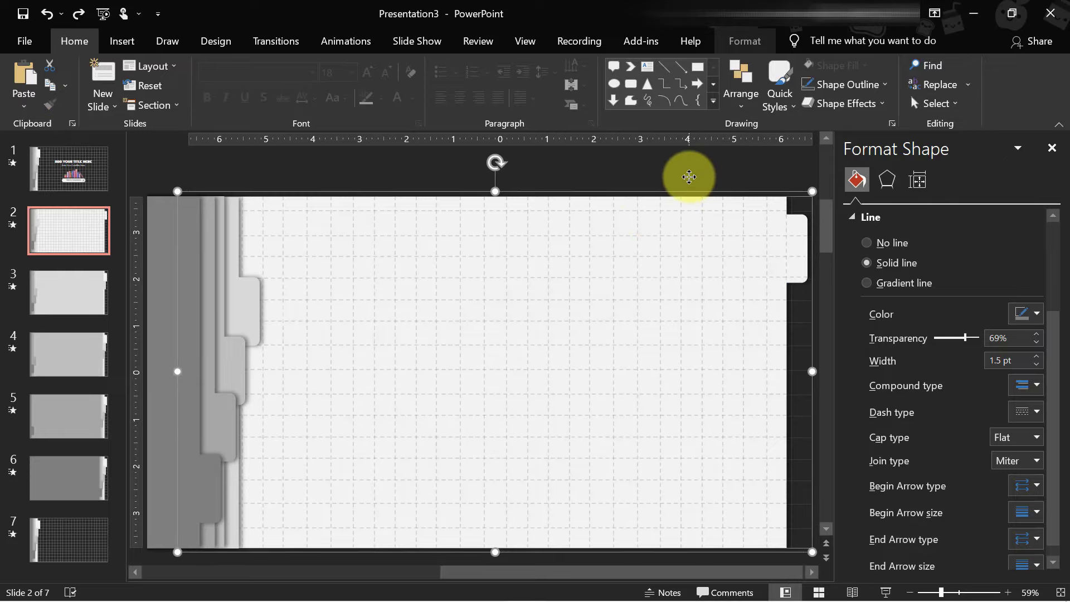
click(754, 167)
drag(940, 593, 937, 592)
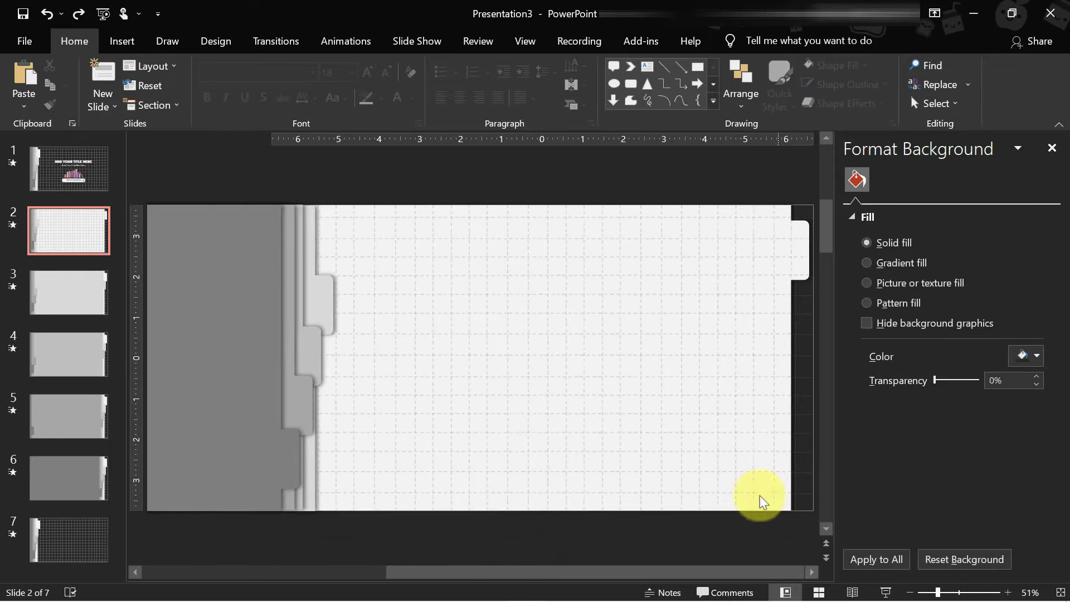
click(781, 461)
drag(935, 423, 932, 425)
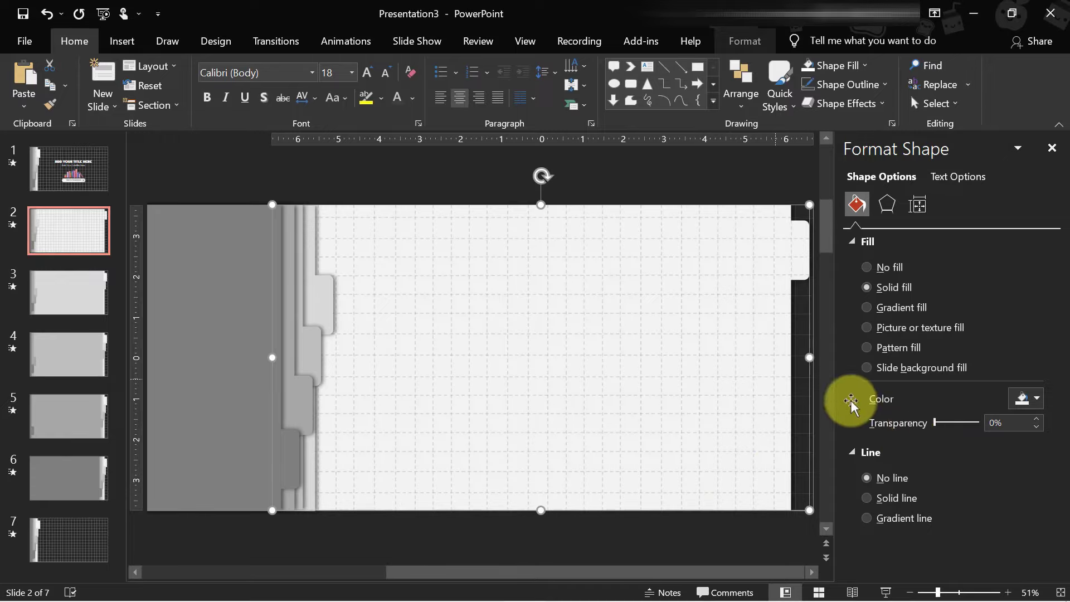
click(771, 373)
Preview the grid page slide as a slide show, then exit and deselect everything.
click(886, 593)
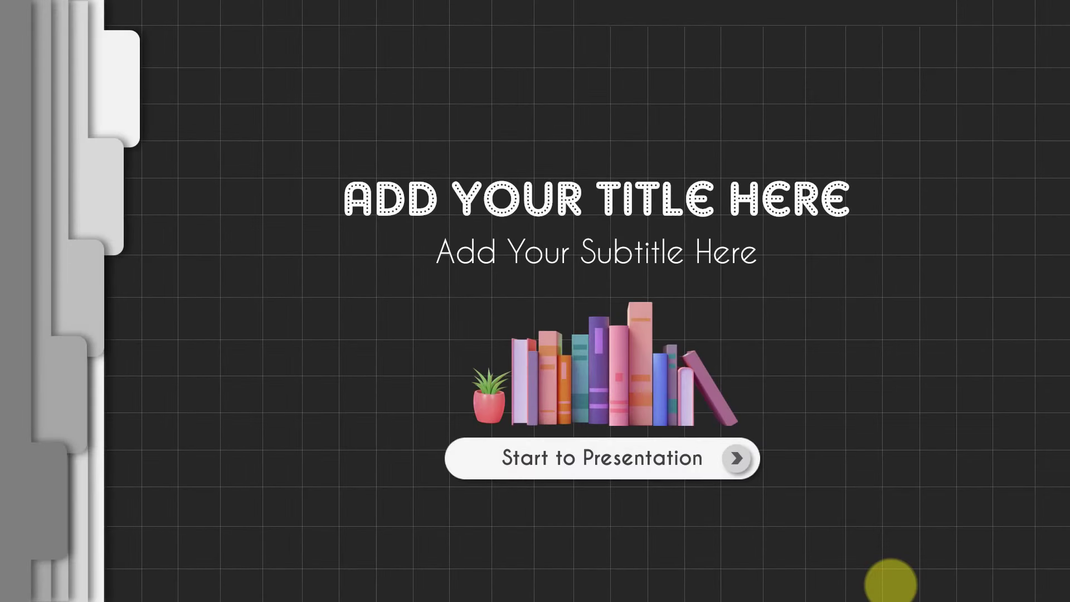
click(890, 583)
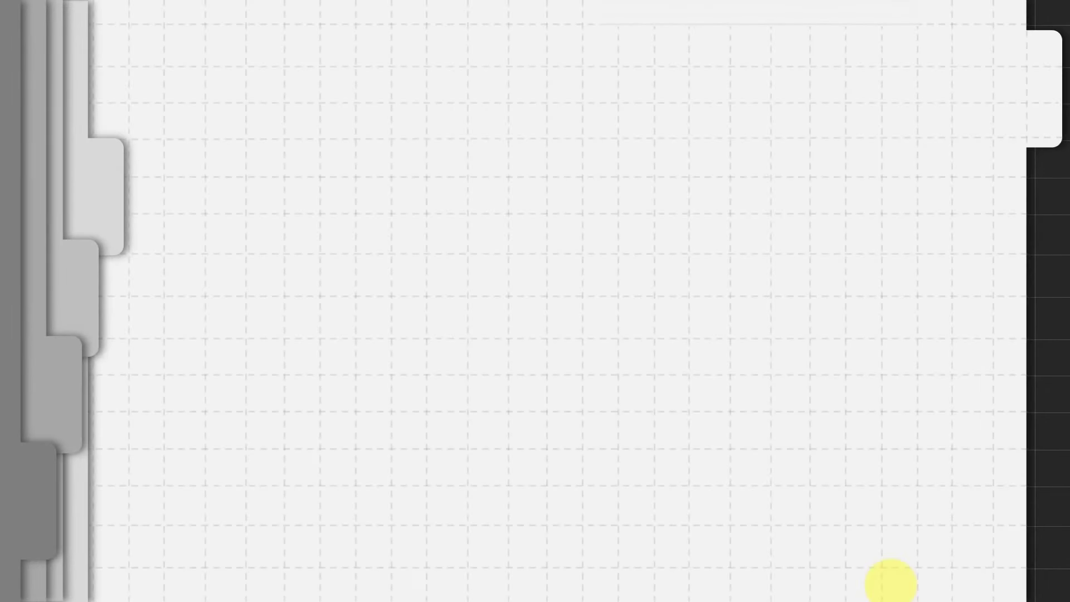
key(Escape)
click(645, 194)
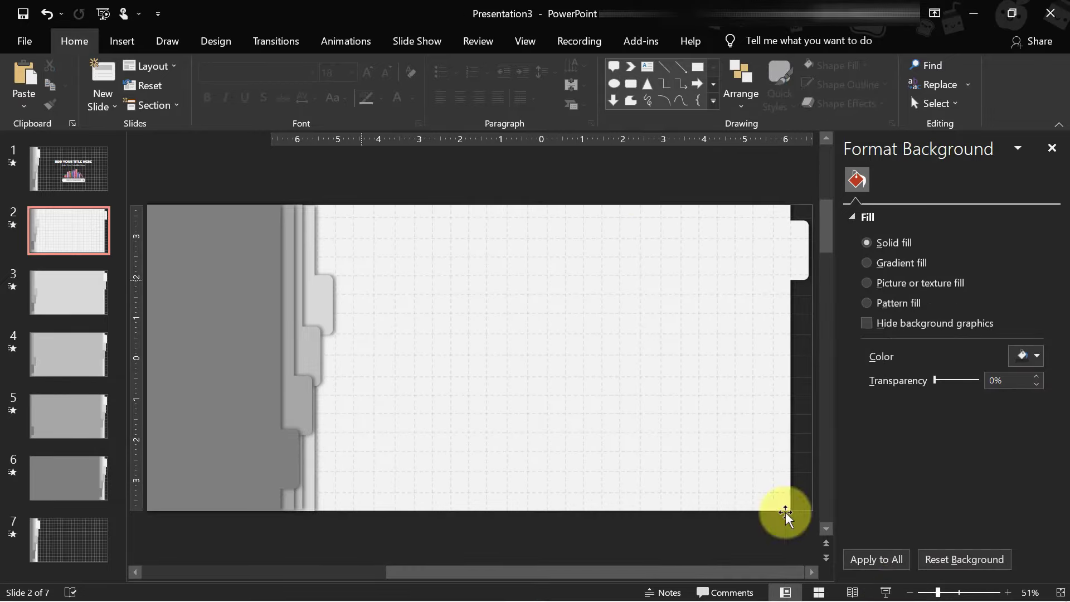
Draw a large rounded rectangle across the centre of slide 2's grid page.
click(122, 40)
click(267, 89)
click(376, 143)
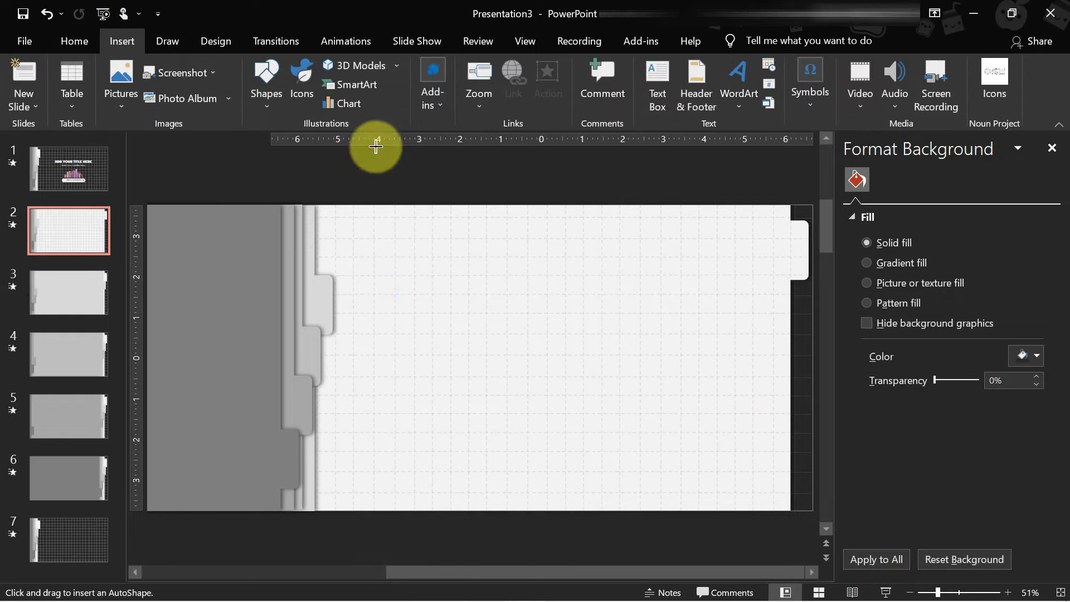
drag(374, 285, 755, 476)
Fill the rounded rectangle with a teal colour from the standard colour swatches.
click(389, 284)
click(1022, 399)
click(925, 548)
click(449, 174)
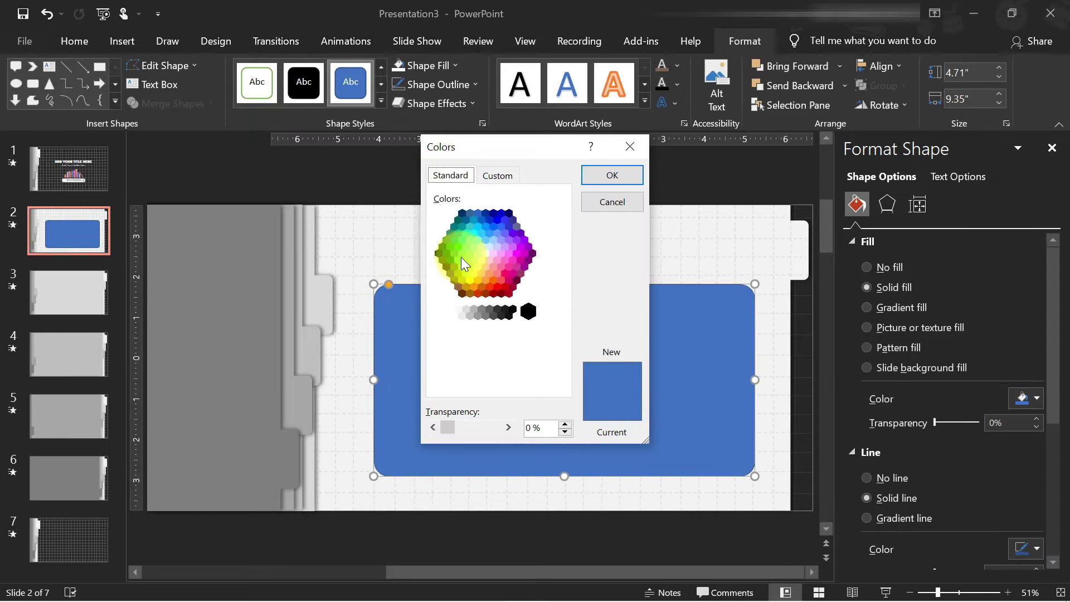
click(453, 254)
click(466, 220)
click(459, 227)
click(613, 177)
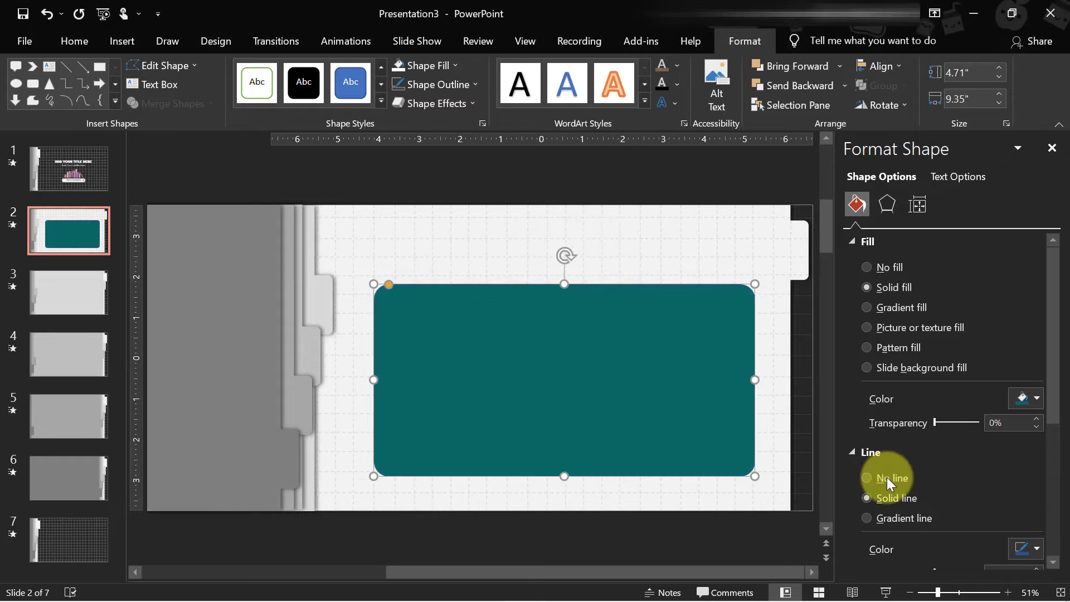
Remove the outline, change the fill to darker teal #006666, and nudge it into place.
click(867, 478)
click(1022, 398)
click(965, 357)
click(492, 176)
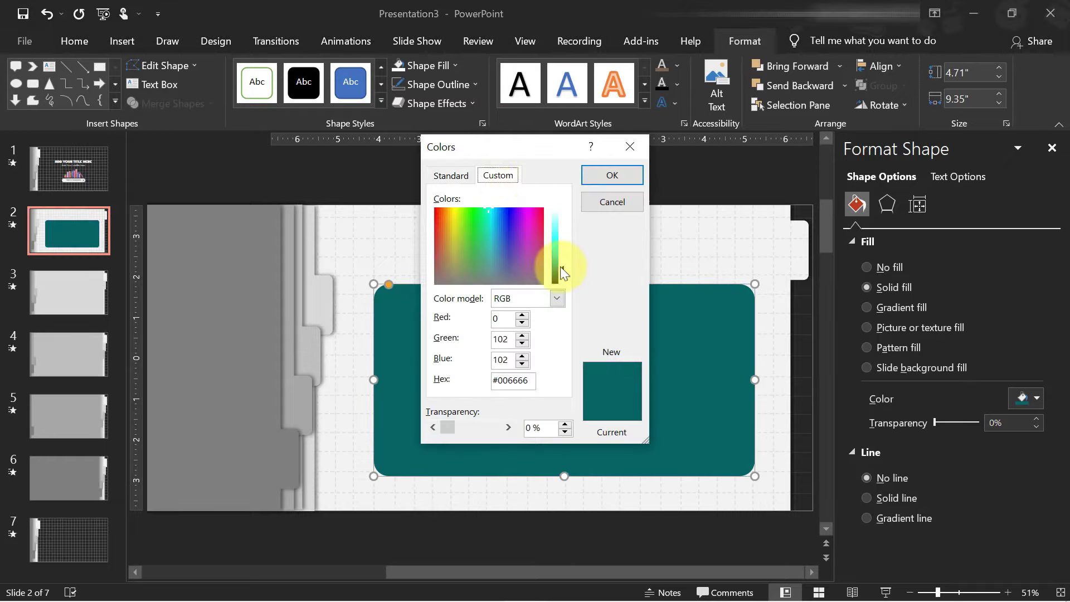
click(611, 176)
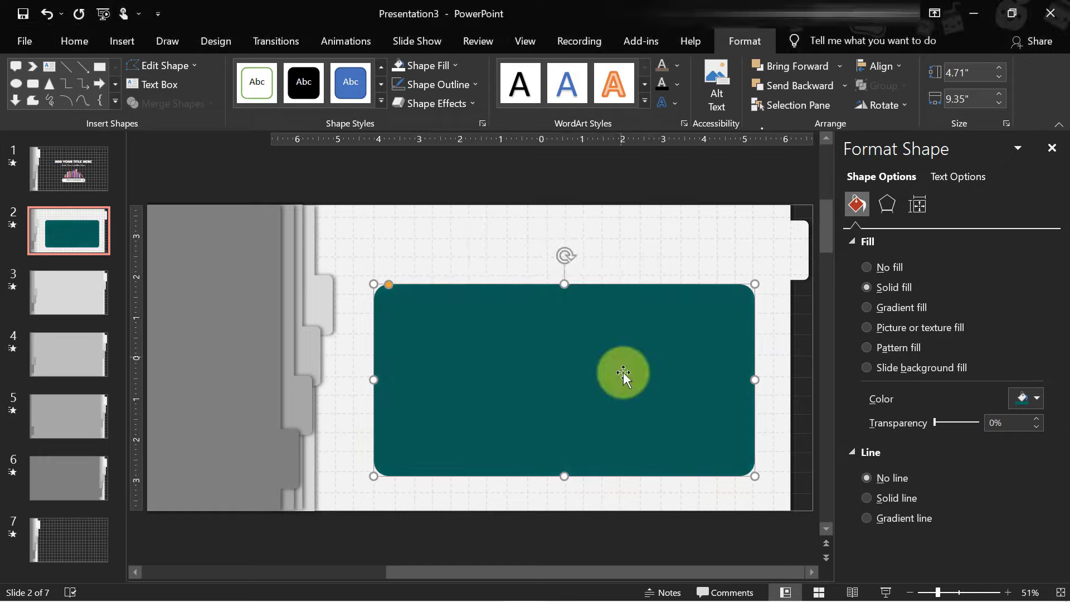
drag(618, 361, 620, 360)
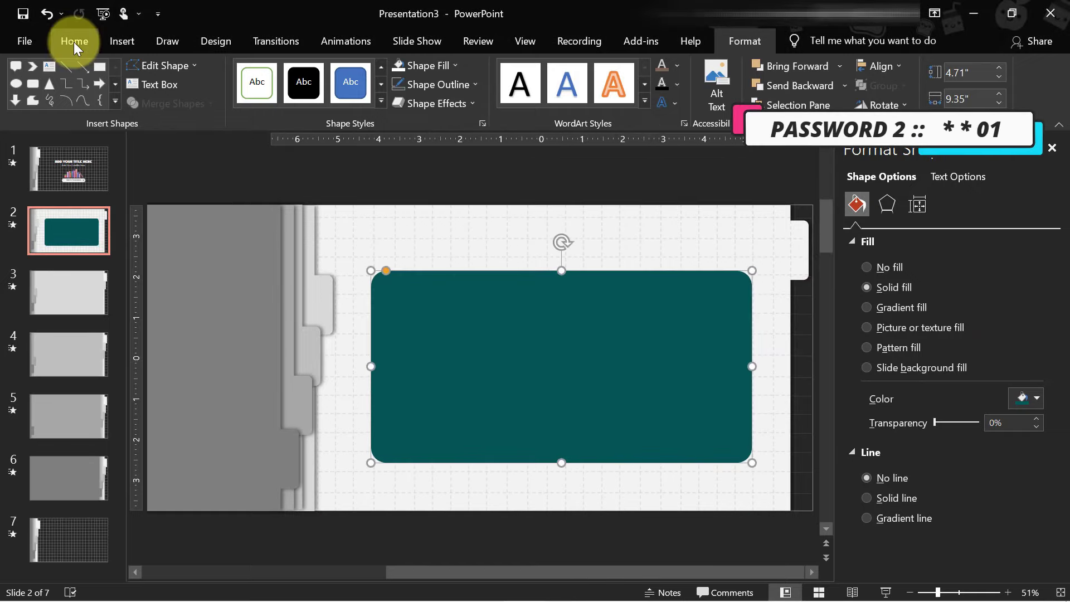
Add a title text box above the teal rectangle and type the title text.
click(74, 42)
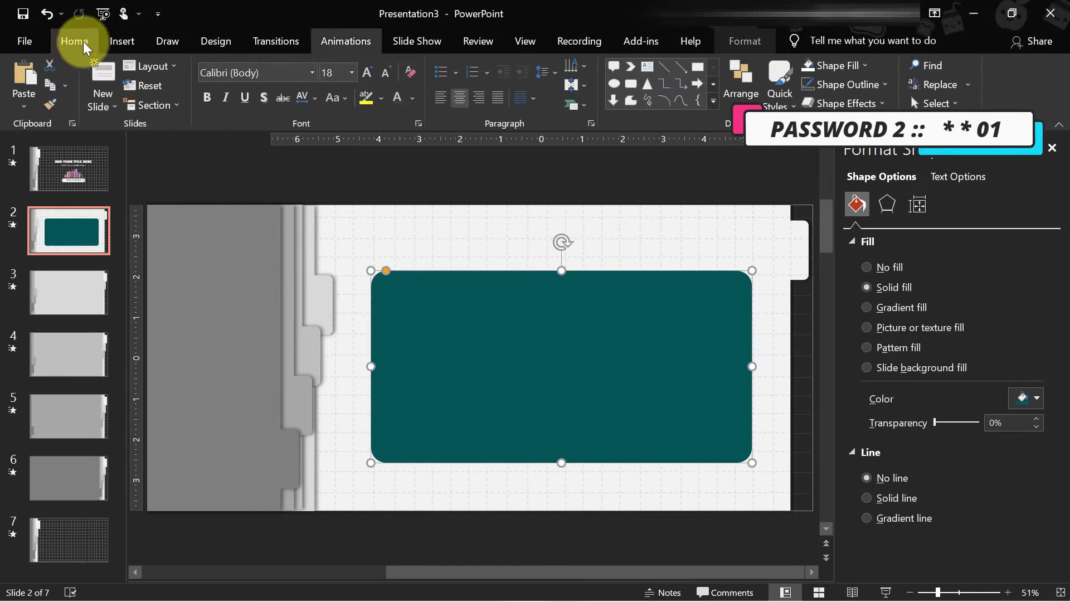
click(122, 41)
click(657, 72)
click(482, 226)
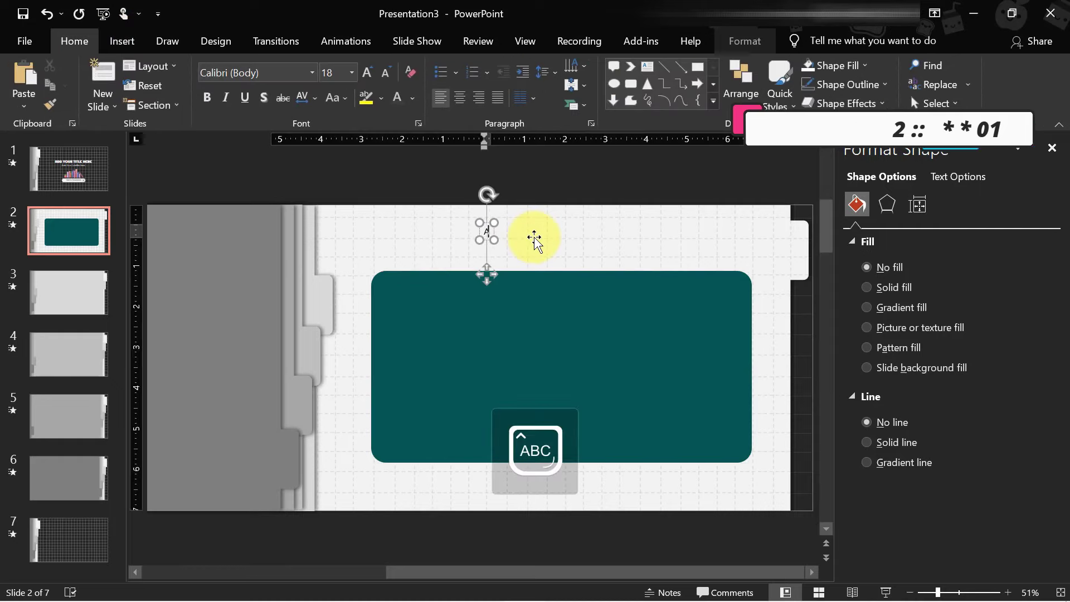
text(DD YOUR TITLE HERE)
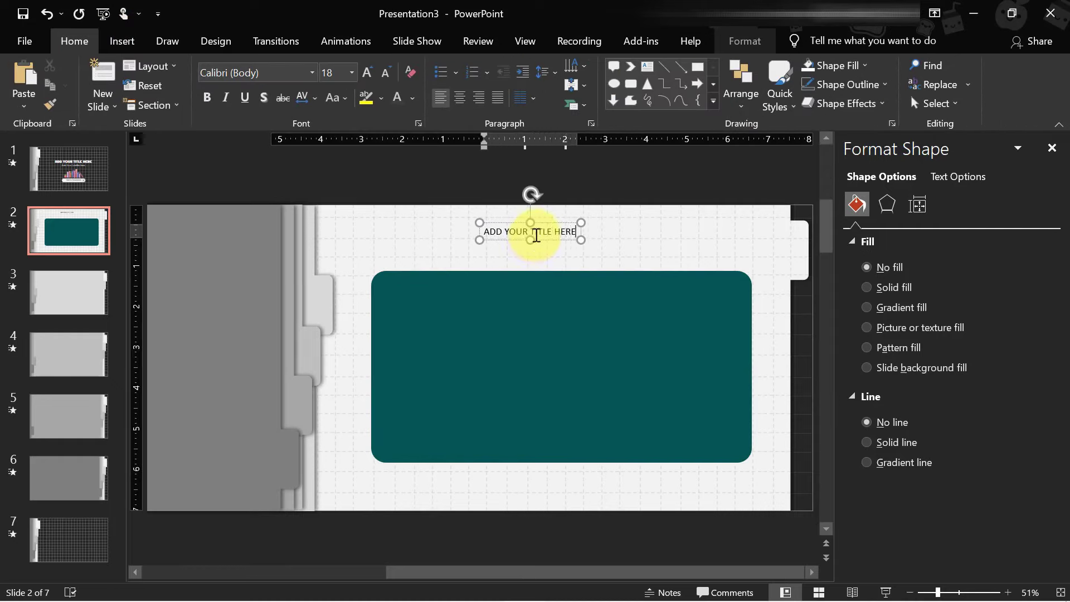
Set the title to AdamGorry-Lights font, size 44, and position it above the rectangle.
click(530, 222)
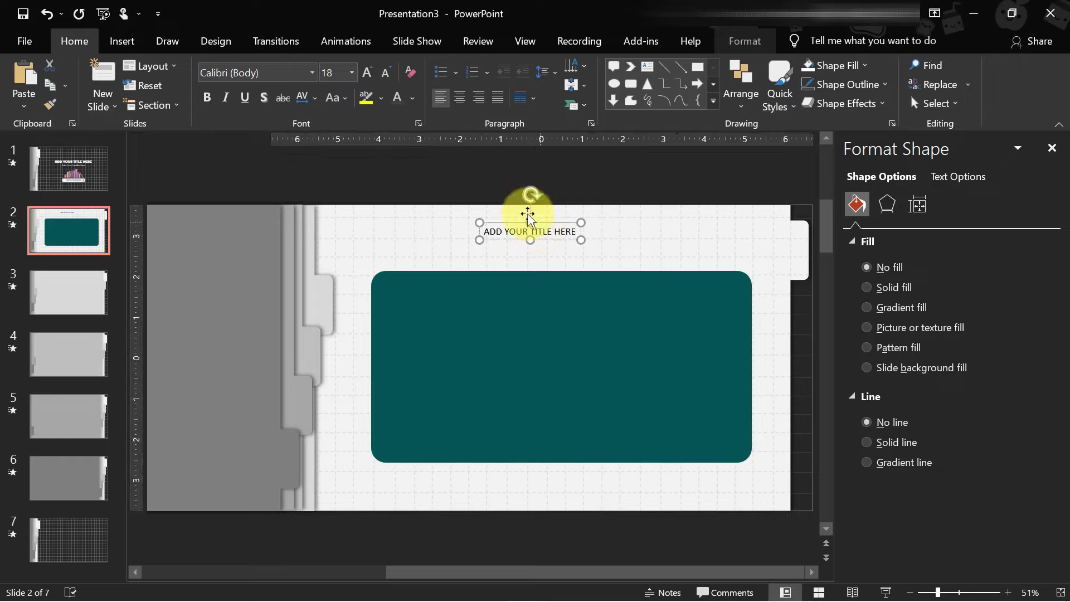
click(312, 73)
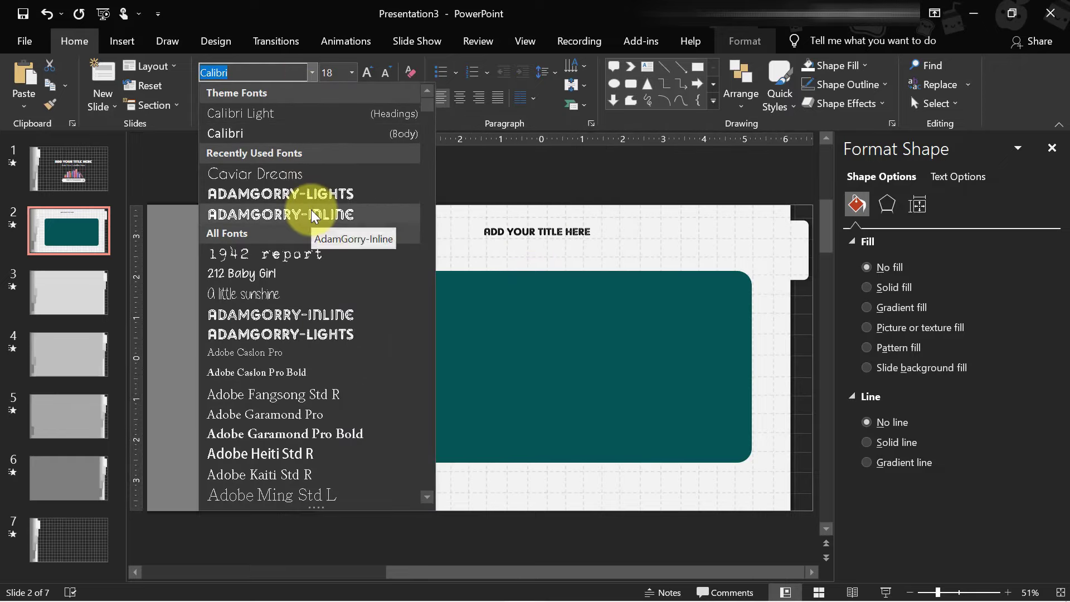
click(282, 193)
click(351, 72)
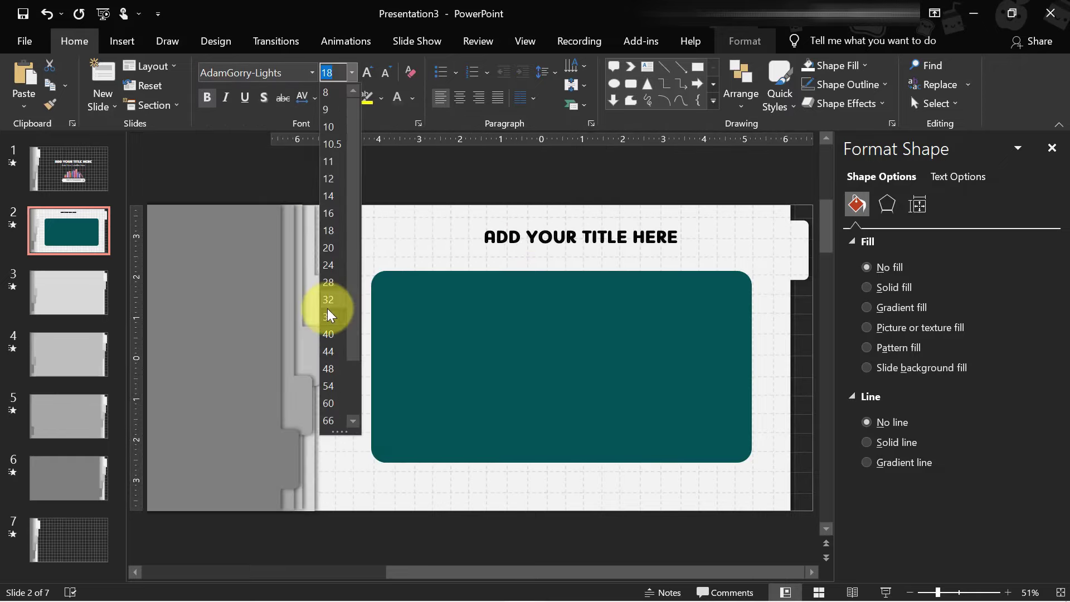
click(329, 351)
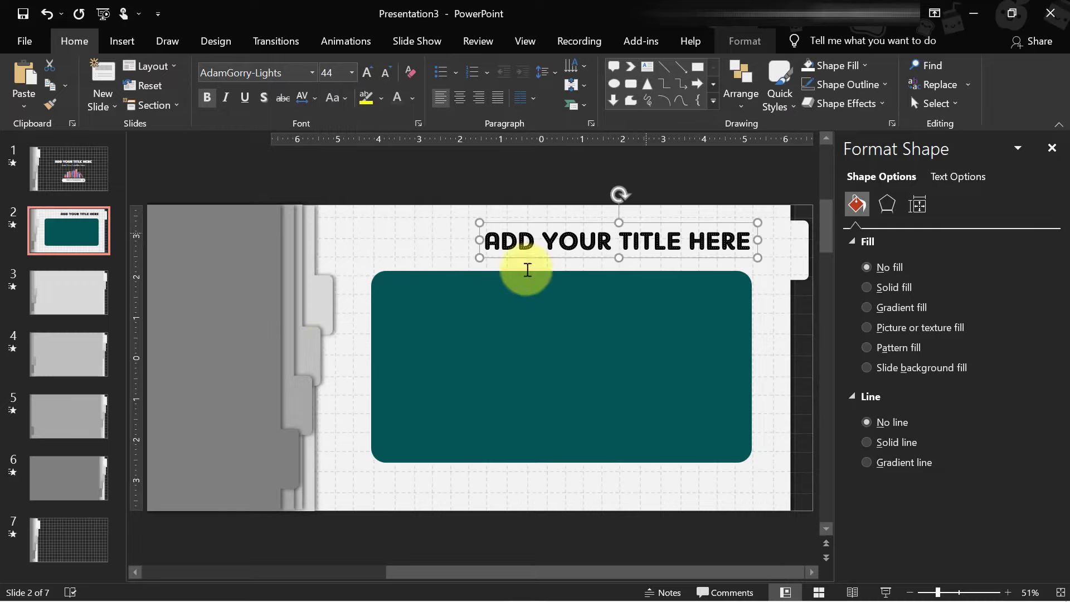
drag(639, 223, 584, 241)
Colour the title text teal and give it an outer drop shadow.
click(413, 98)
click(406, 141)
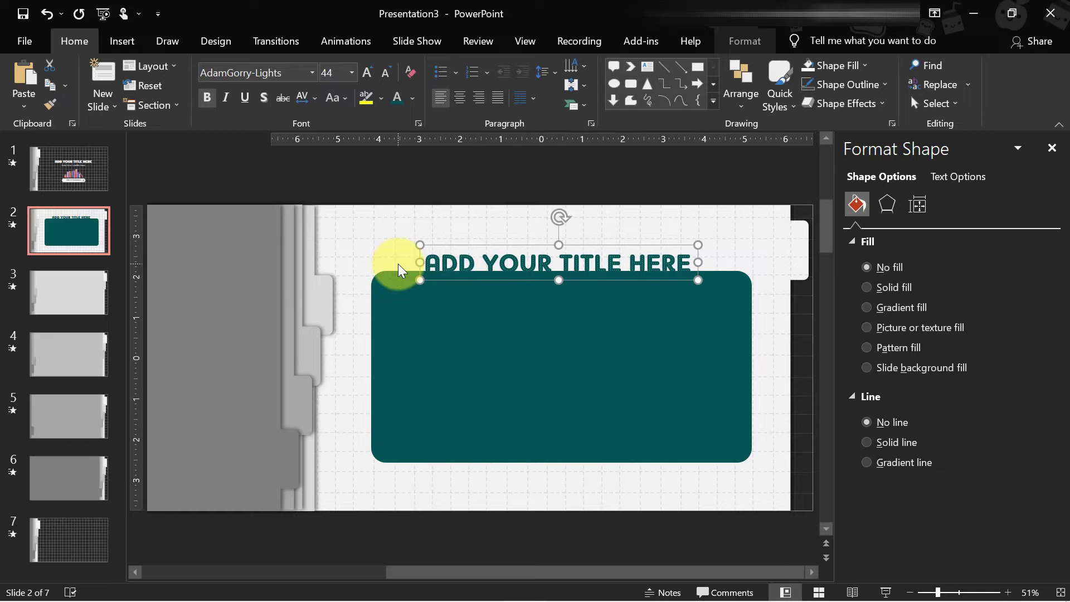
click(887, 205)
click(1028, 264)
click(939, 385)
Give the teal rounded rectangle an outer shadow preset too.
click(736, 371)
click(746, 41)
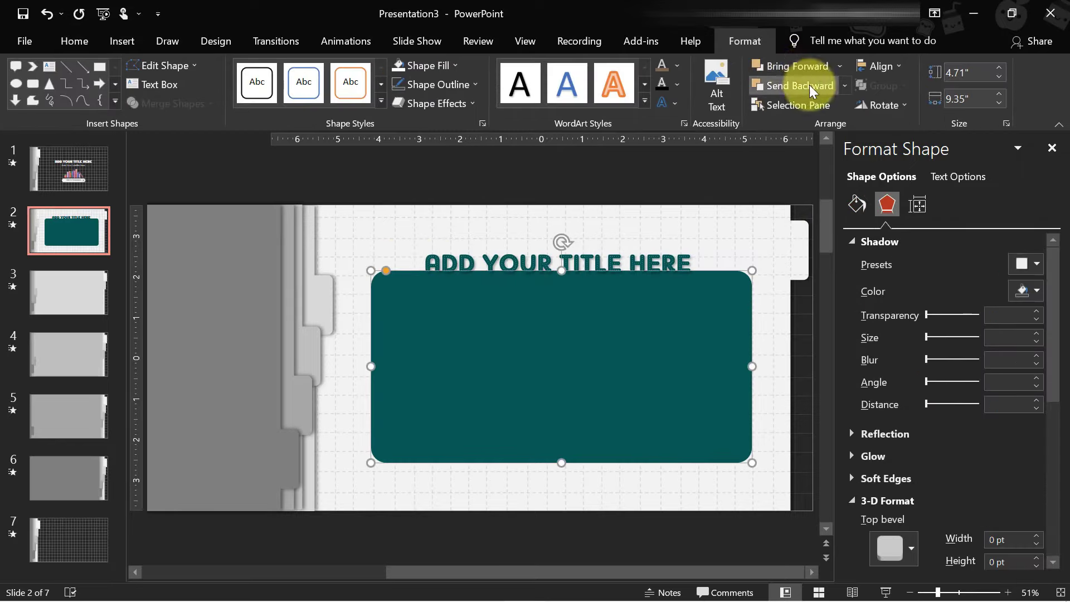
click(1028, 264)
click(936, 385)
click(749, 193)
click(650, 258)
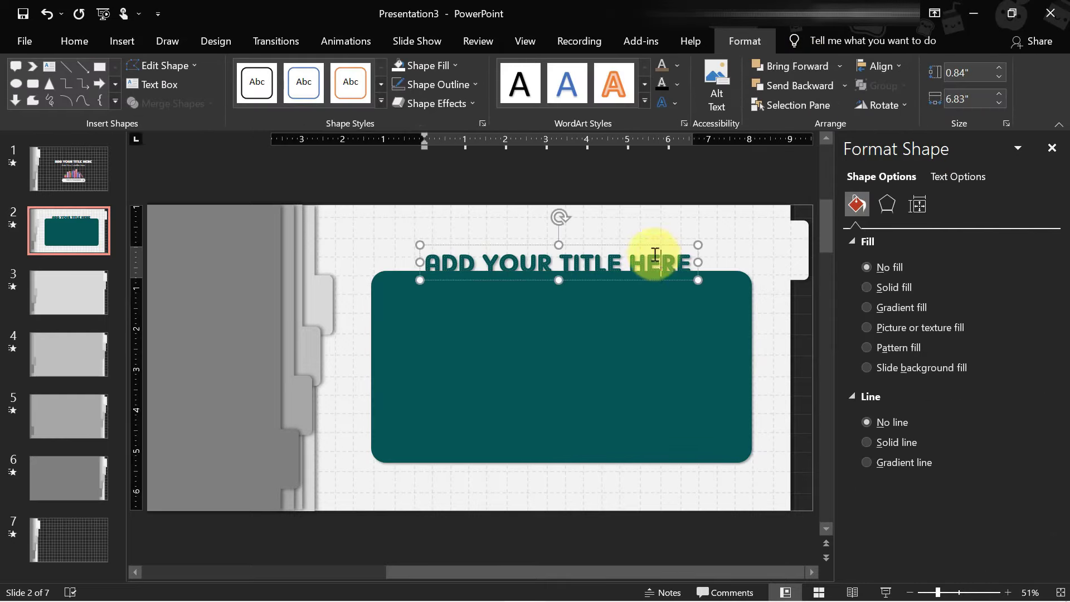
Preview slide 2 as a slide show, narrow the title box slightly, and preview again.
click(885, 592)
key(Escape)
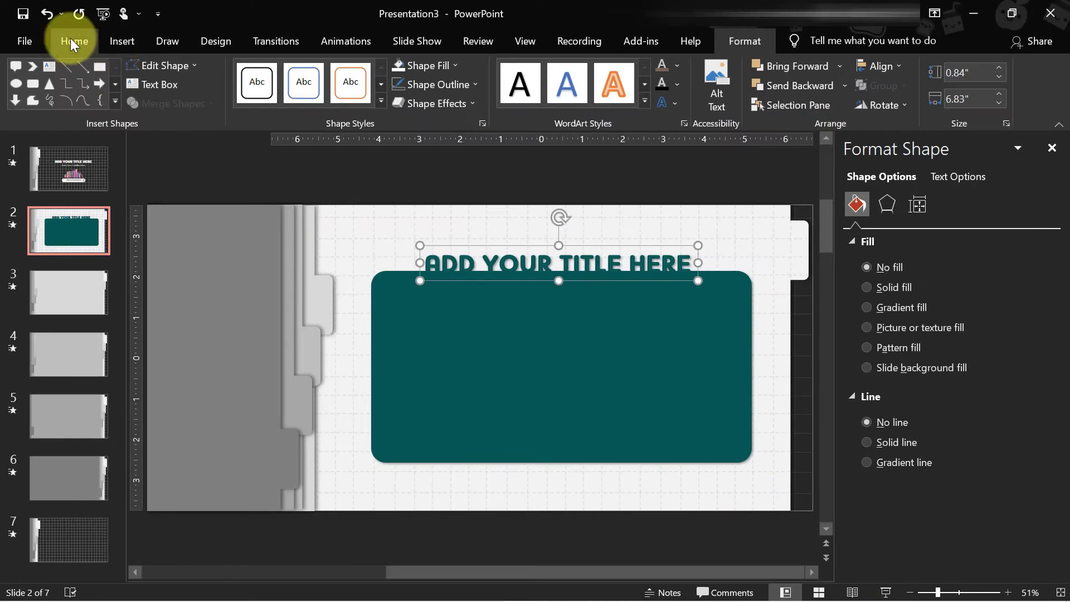
click(73, 41)
drag(698, 281, 682, 301)
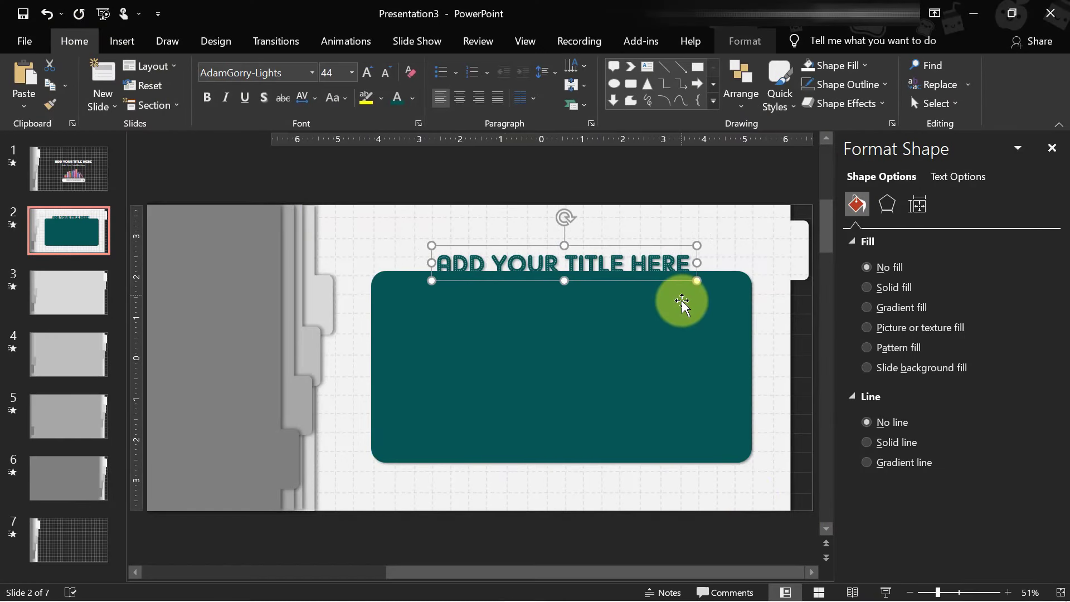
click(886, 591)
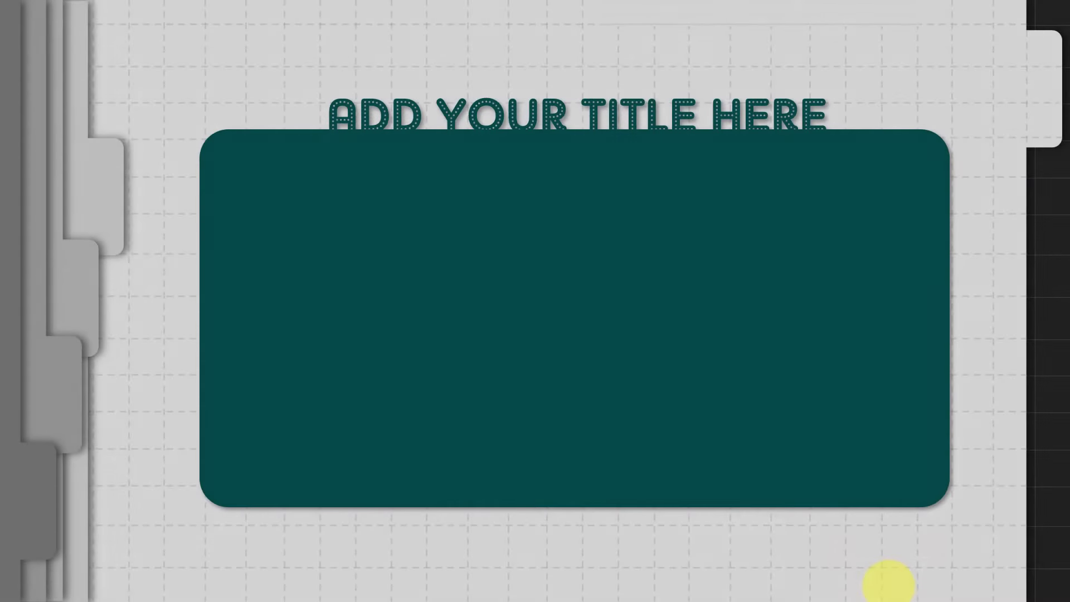
key(Escape)
Start a new text box on top of the teal rounded rectangle.
click(466, 203)
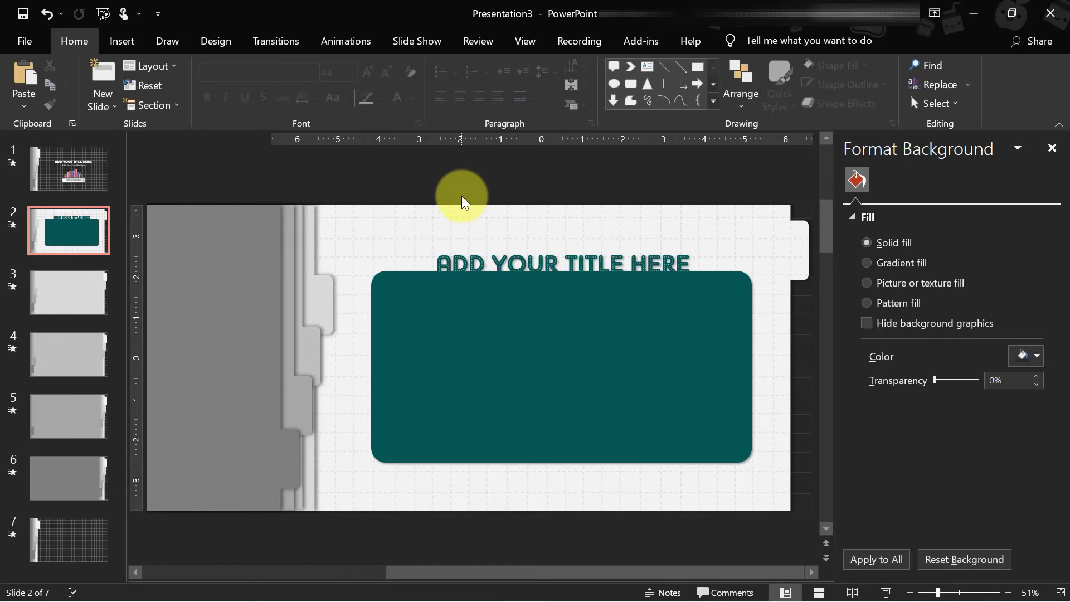
click(489, 246)
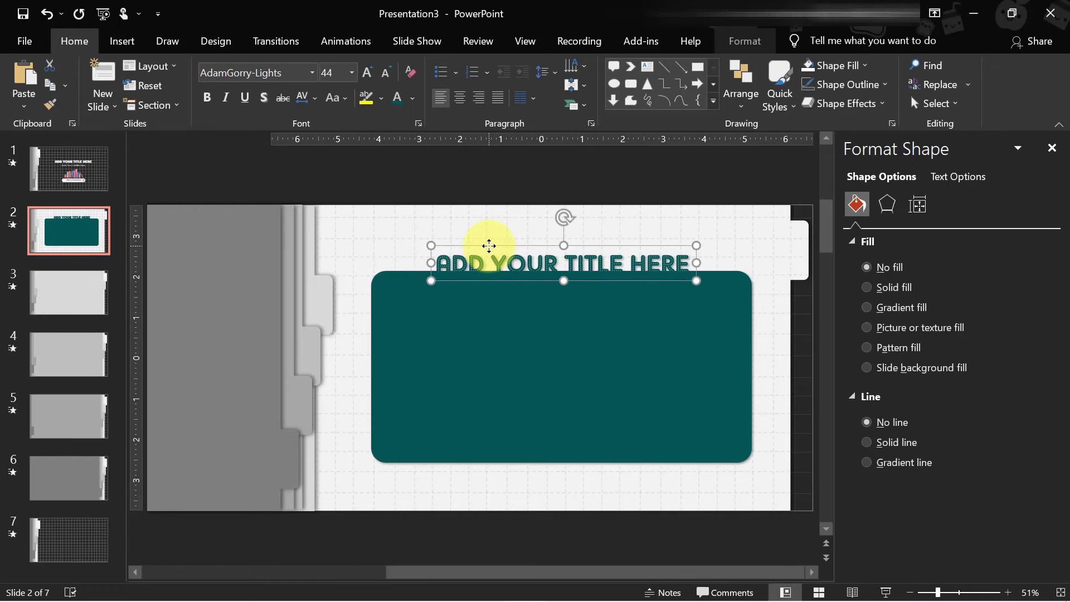
click(490, 221)
click(563, 351)
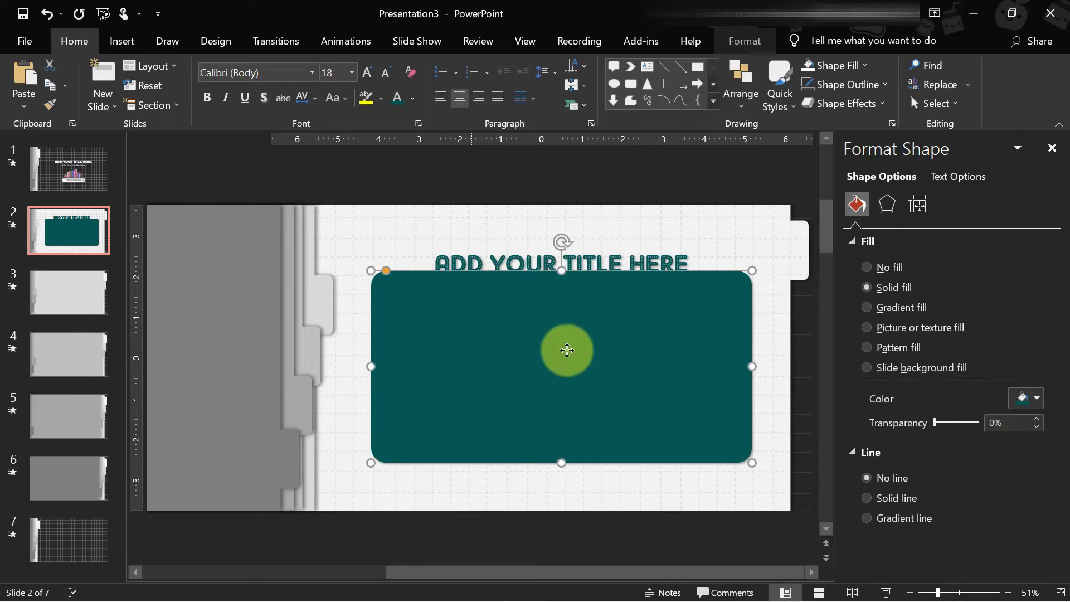
click(122, 40)
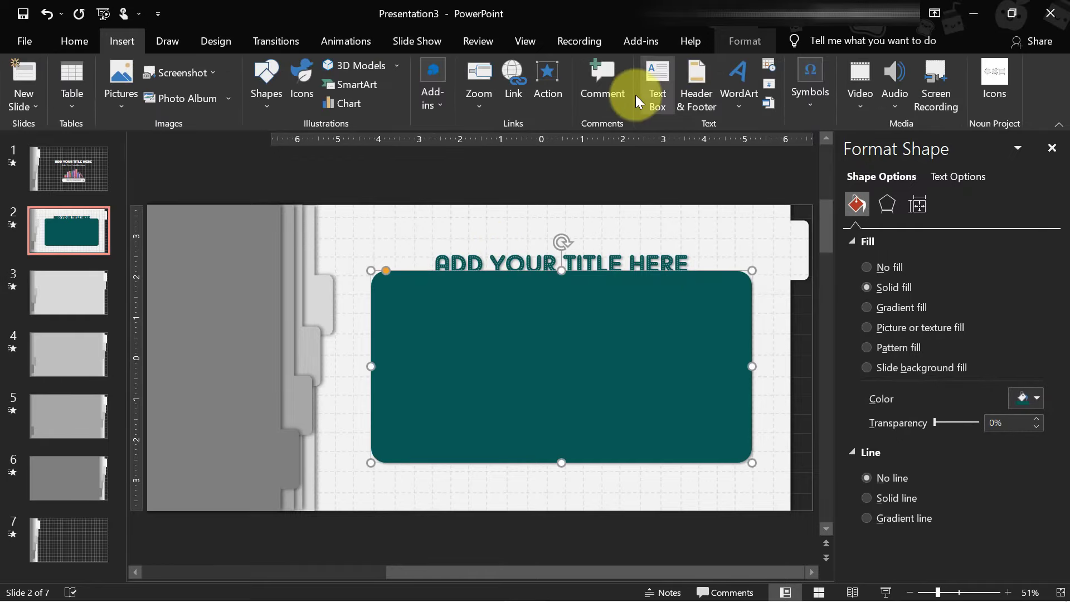
click(659, 78)
click(523, 343)
click(597, 353)
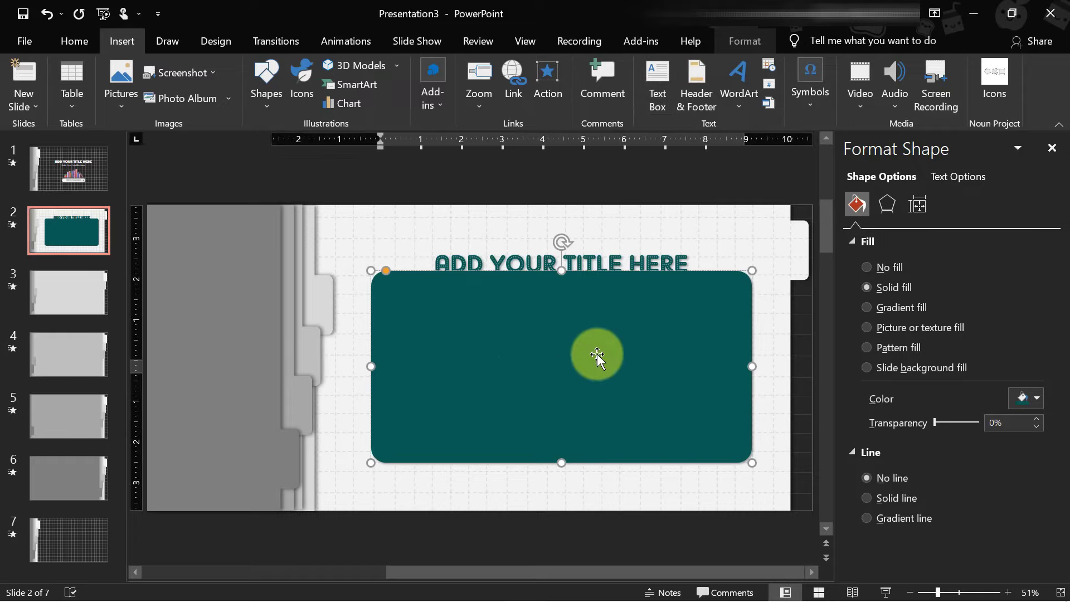
Paste the white Mercury paragraph and move it up to centre it inside the rectangle.
click(70, 42)
click(650, 585)
click(892, 516)
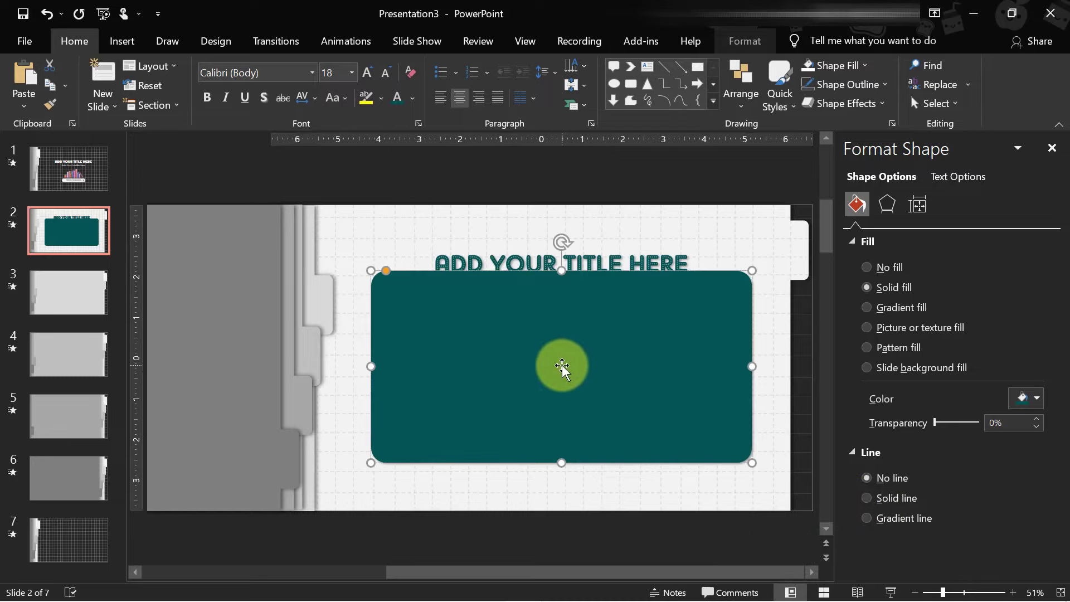
key(ctrl+v)
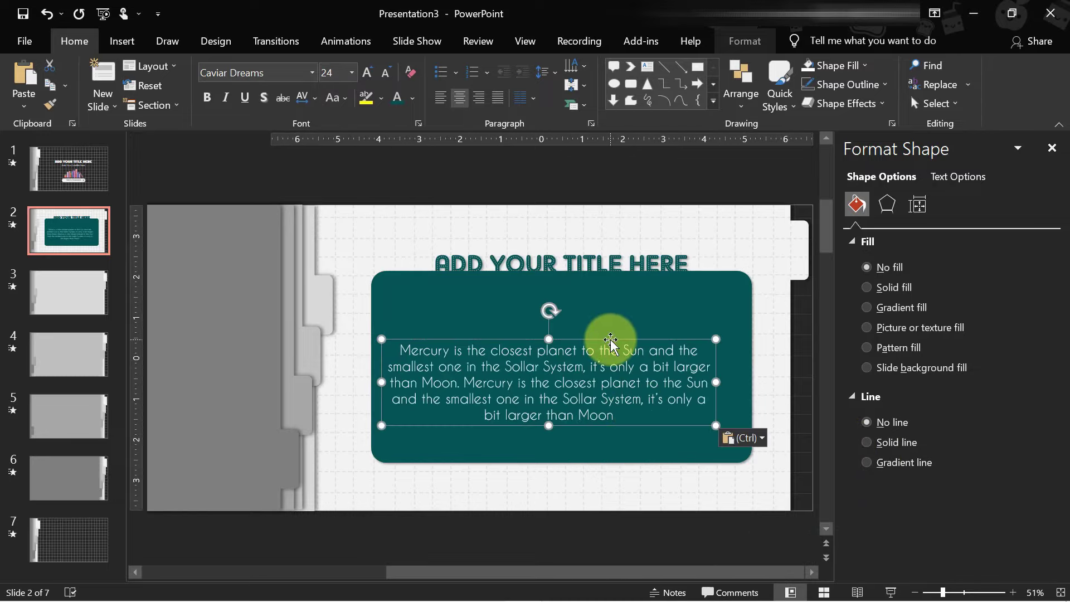
drag(611, 341, 623, 319)
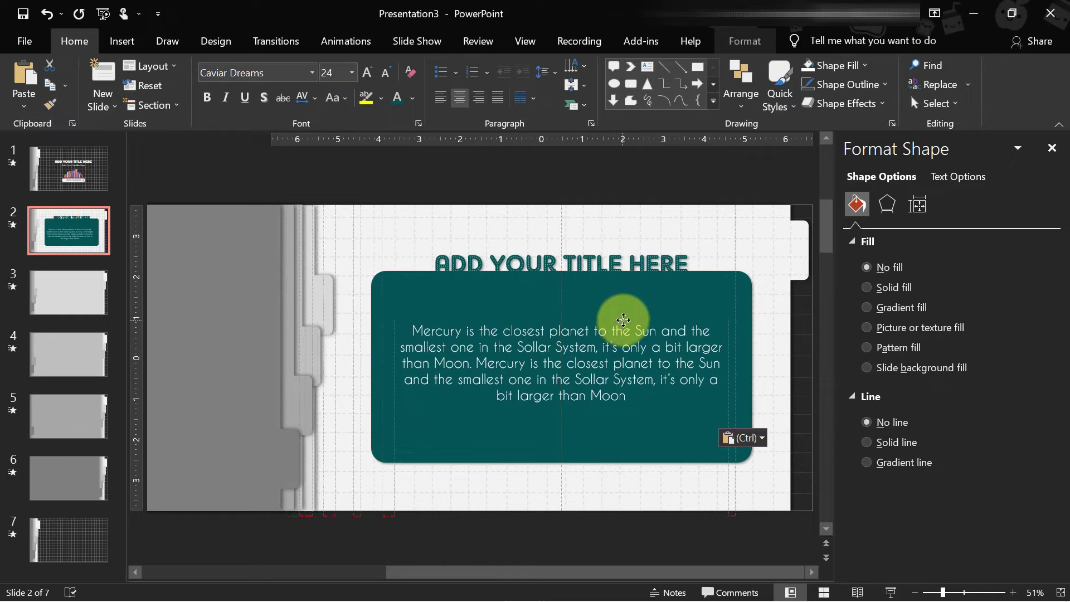
click(626, 204)
click(597, 310)
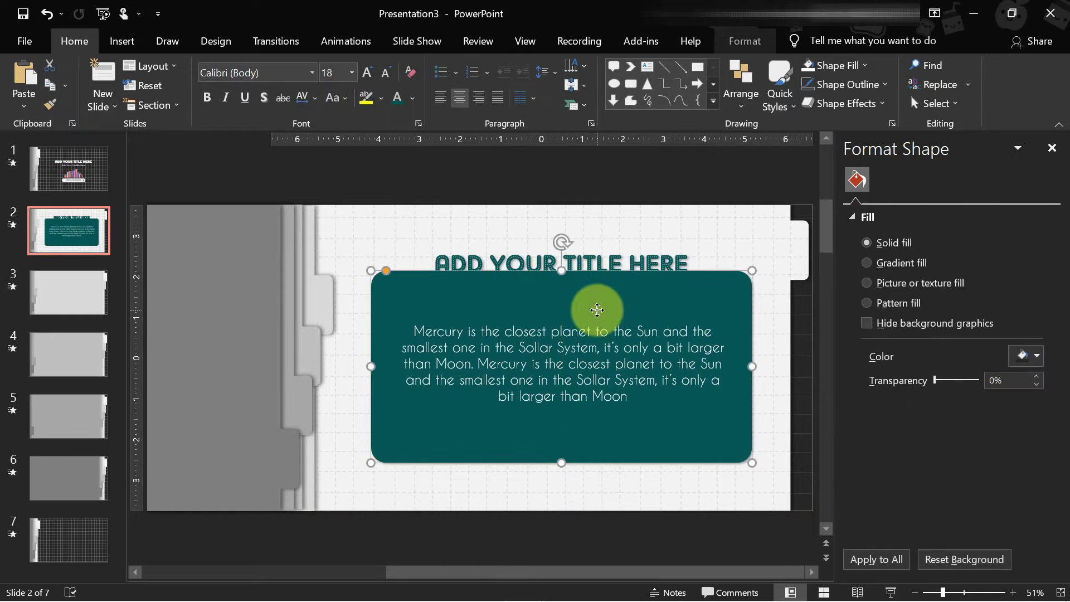
click(346, 41)
Apply Float In to the rectangle and title, and Fade to the Mercury text.
click(370, 95)
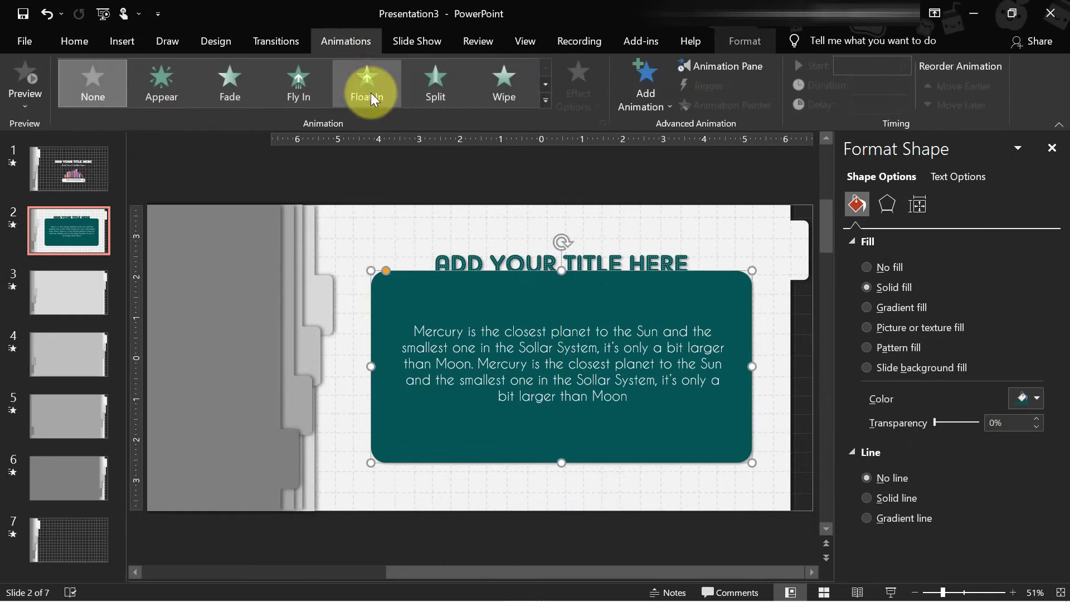
click(563, 262)
click(368, 88)
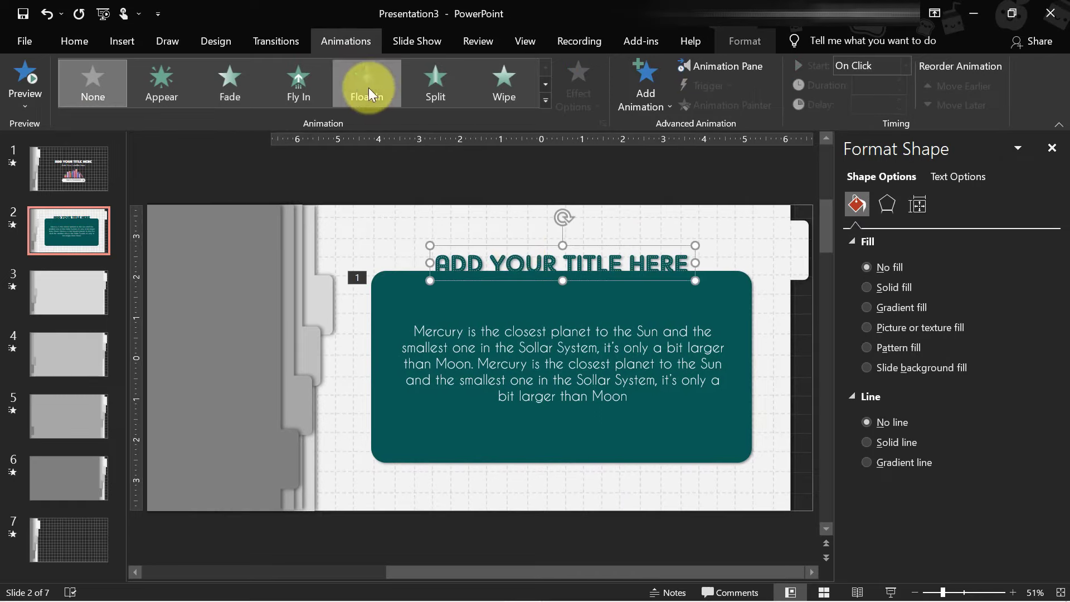
click(580, 102)
click(583, 97)
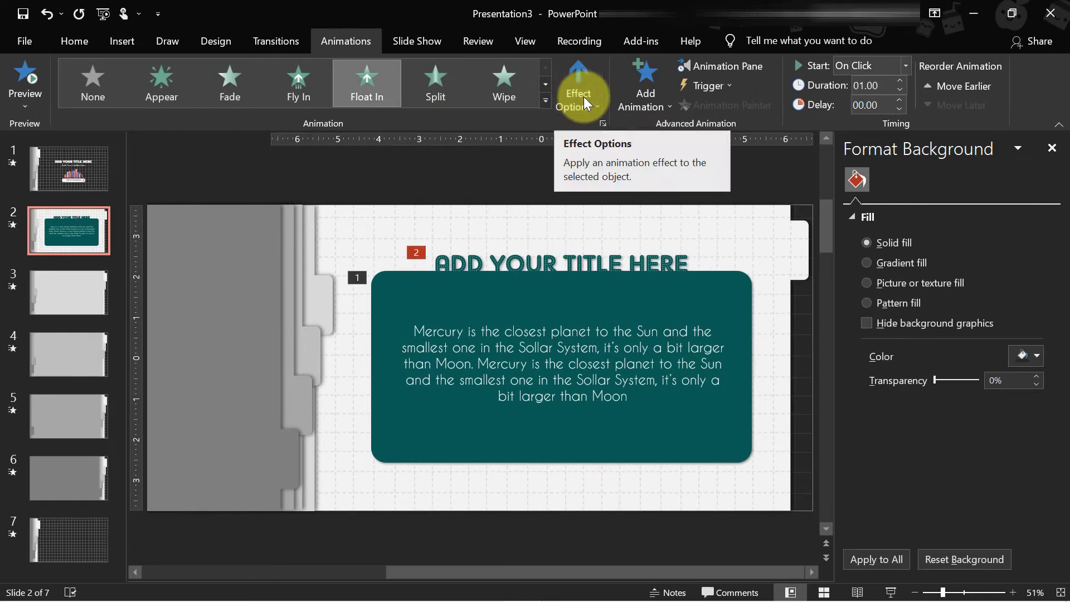
click(599, 329)
click(222, 89)
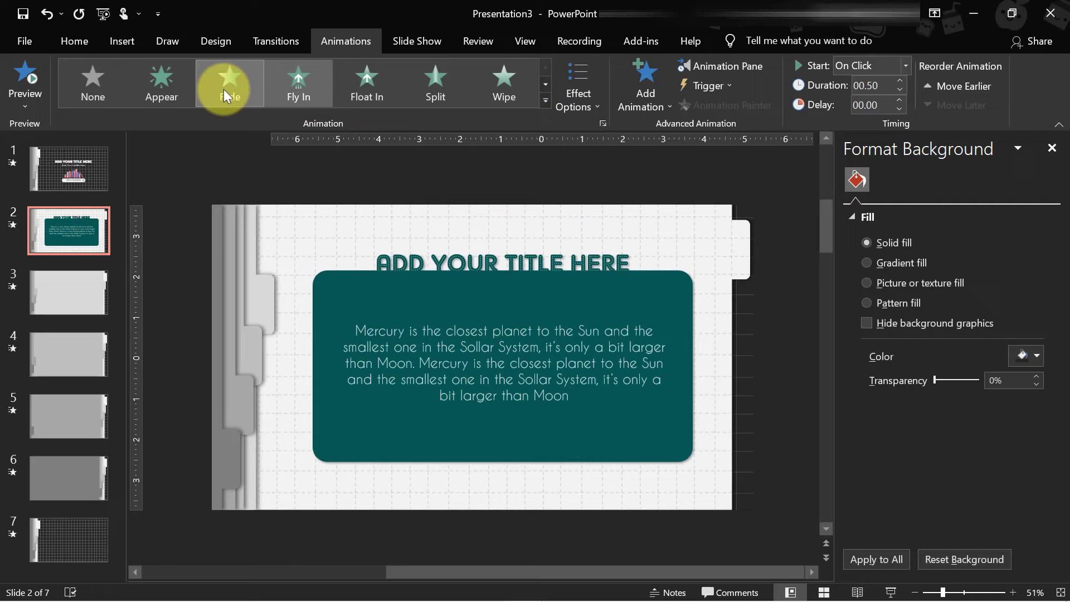
In the Animation Pane, set timing, move the Mercury fade to second place, and preview.
click(706, 69)
click(1051, 147)
ctrl+click(891, 211)
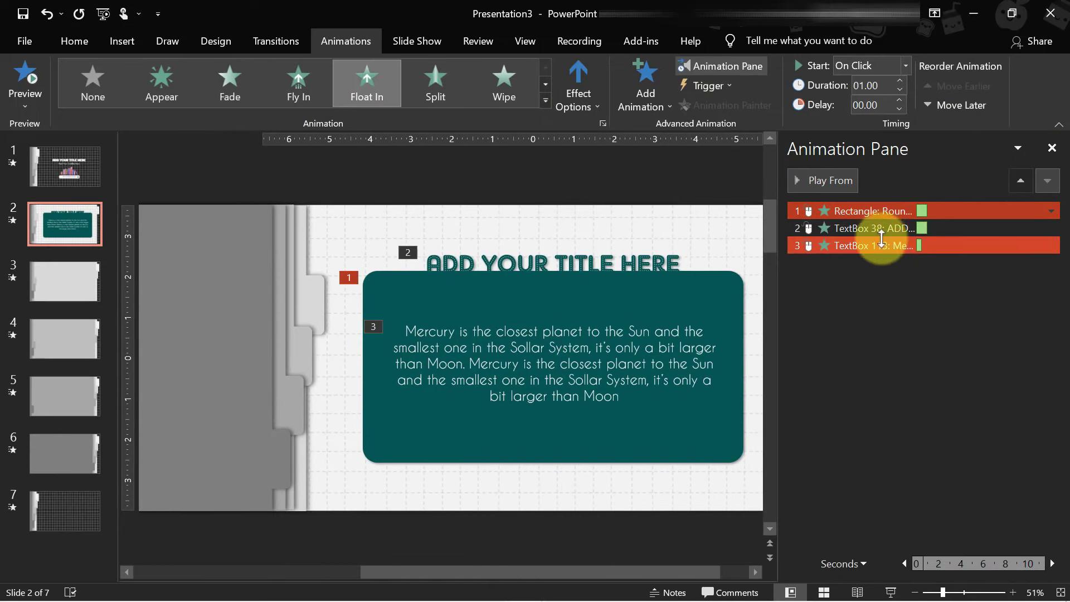
ctrl+click(881, 231)
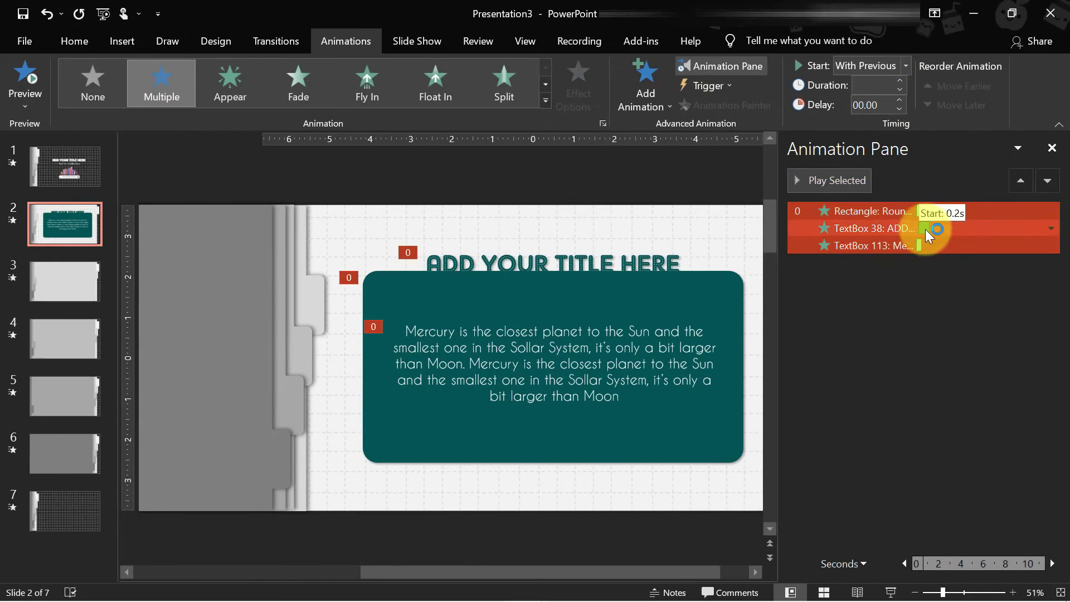
drag(925, 229, 931, 229)
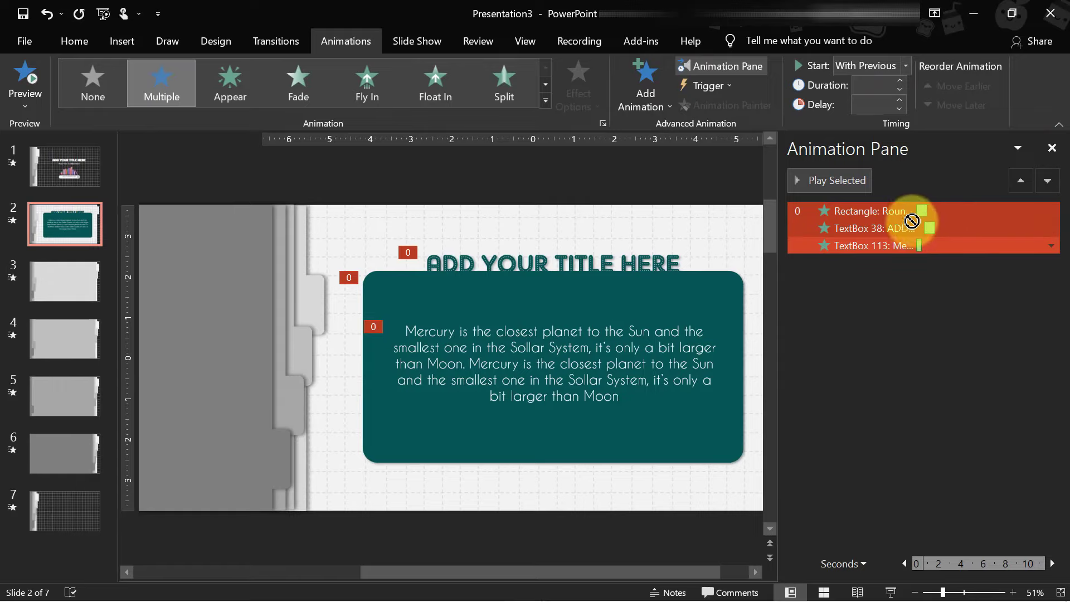
click(897, 245)
double_click(897, 245)
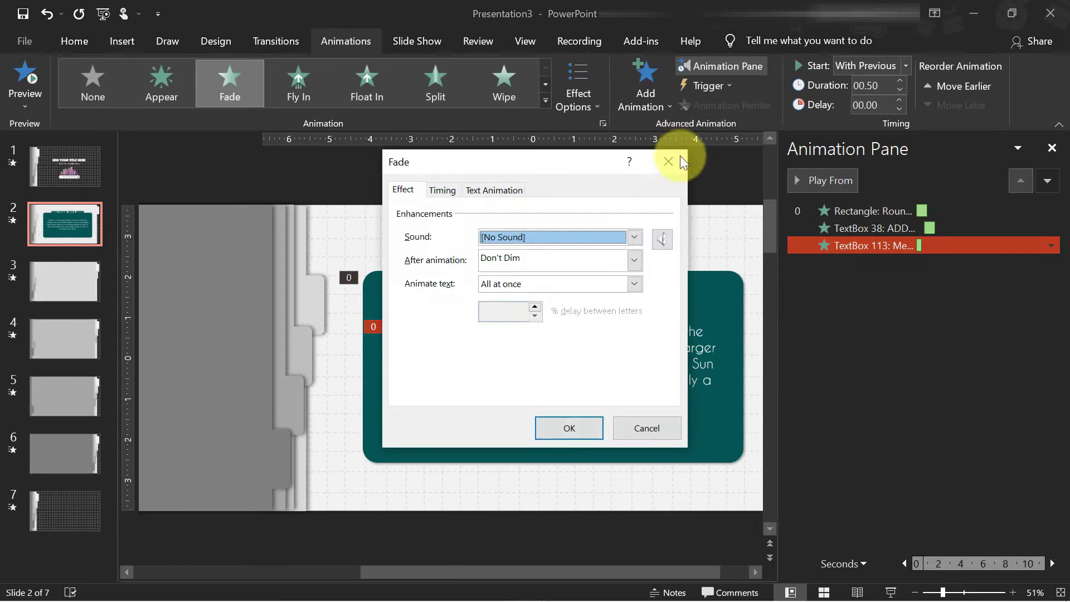
click(680, 157)
mouse_move(892, 245)
mouse_down()
mouse_move(899, 224)
mouse_move(929, 248)
mouse_up()
click(827, 187)
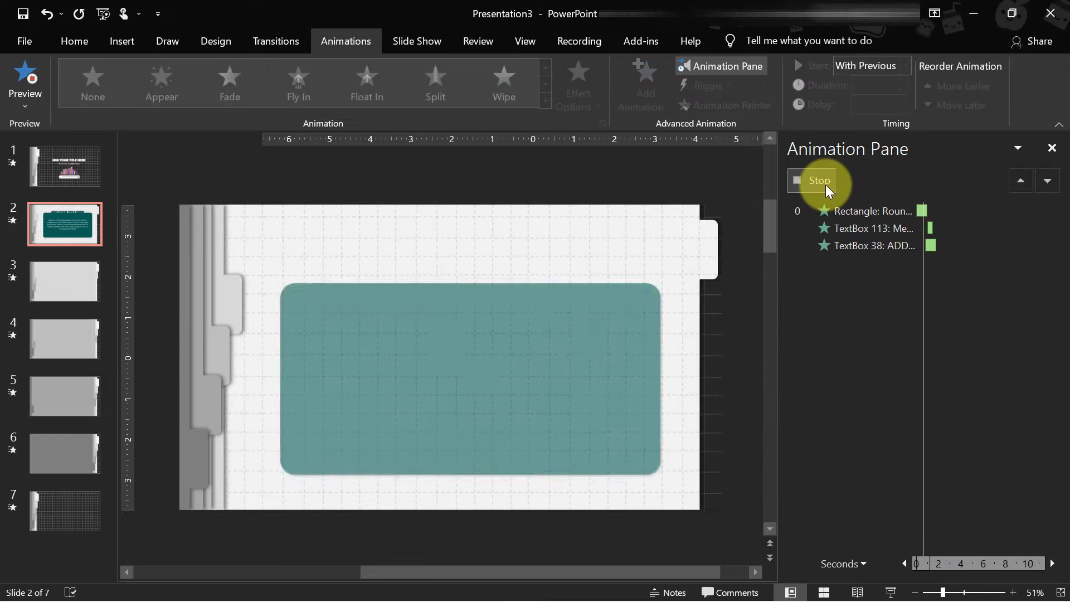
Play slide 2 as a slide show, then run the presentation from the title slide.
click(891, 592)
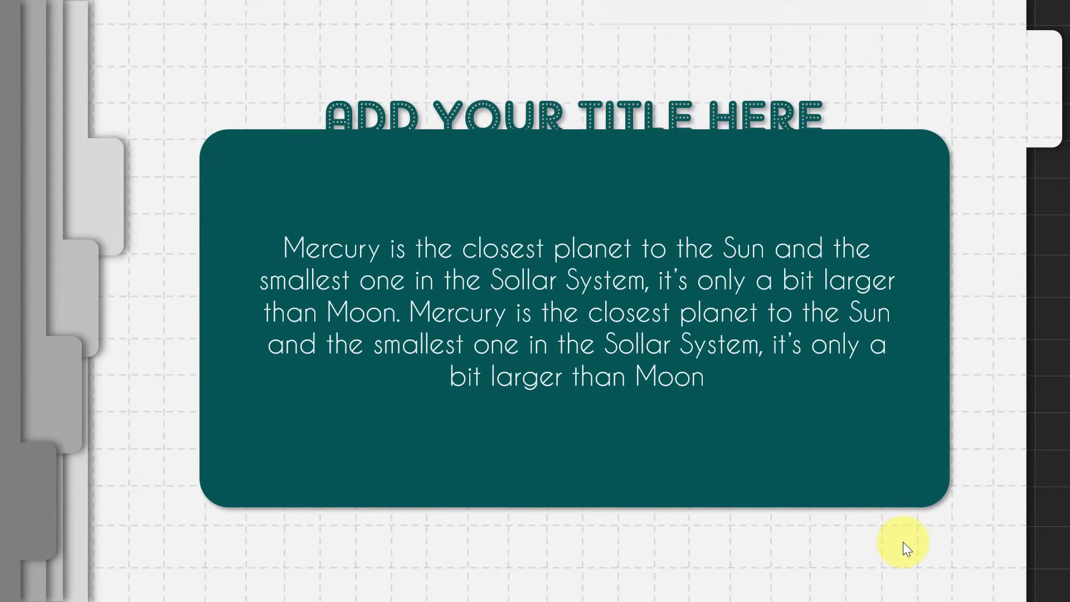
key(Escape)
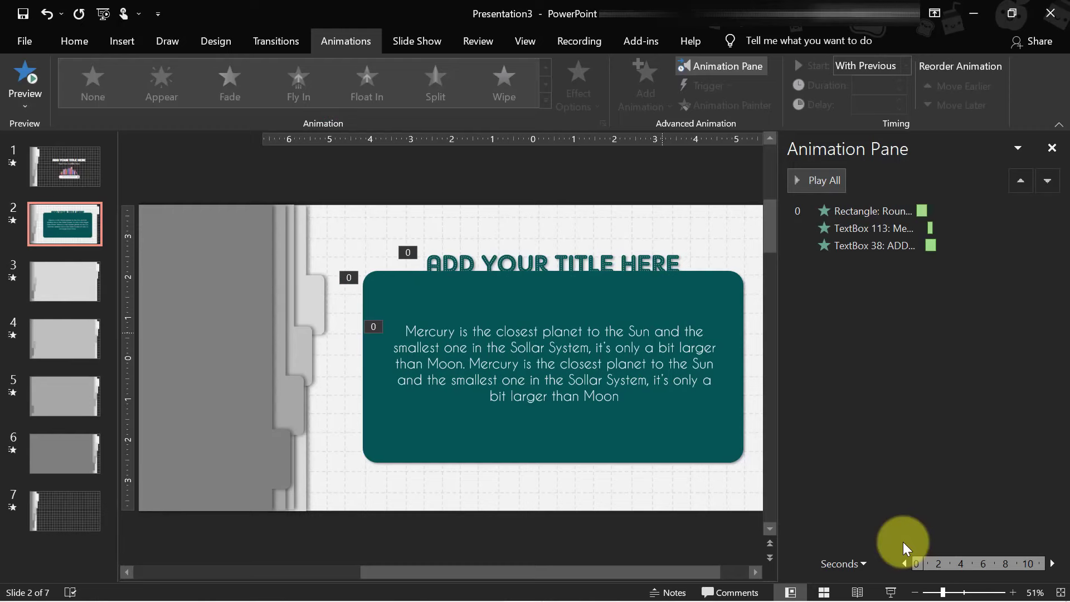
click(82, 170)
click(891, 591)
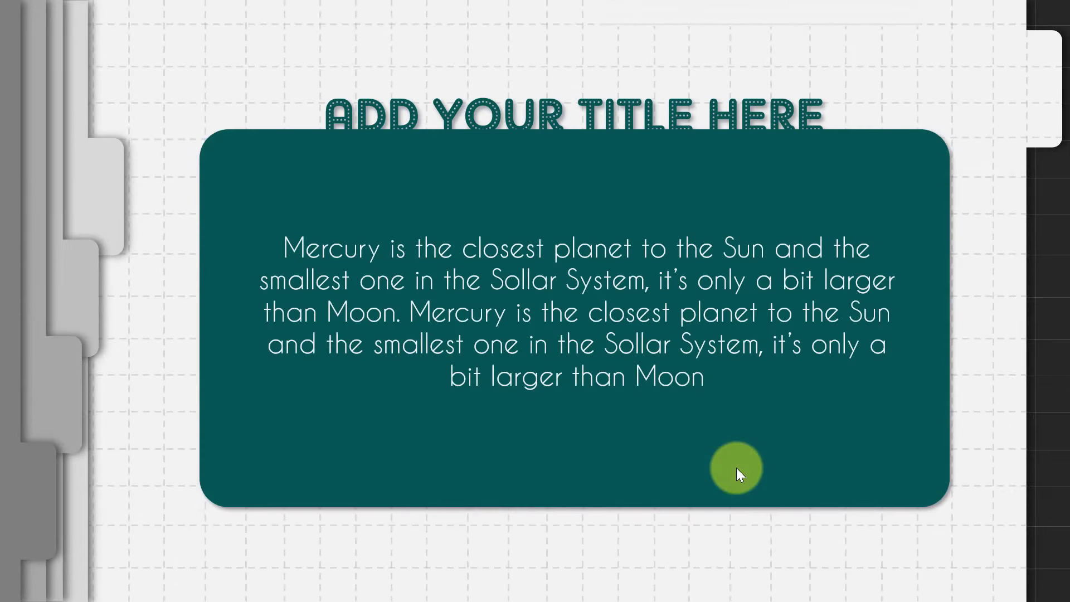
Advance to the desktop-style slide, open its mock start menu and choose Shut down.
click(737, 468)
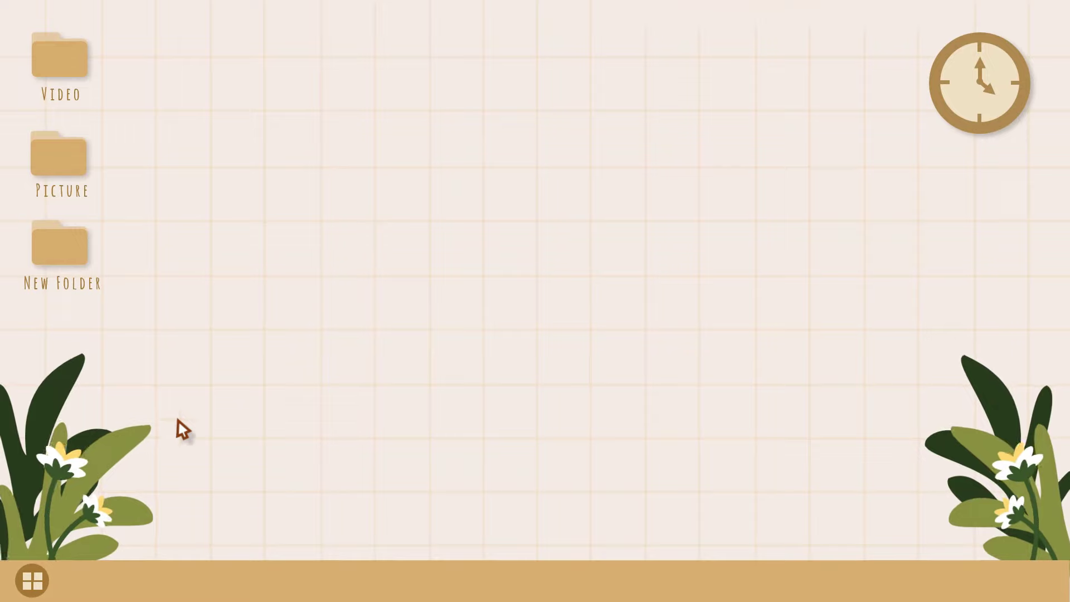
click(44, 575)
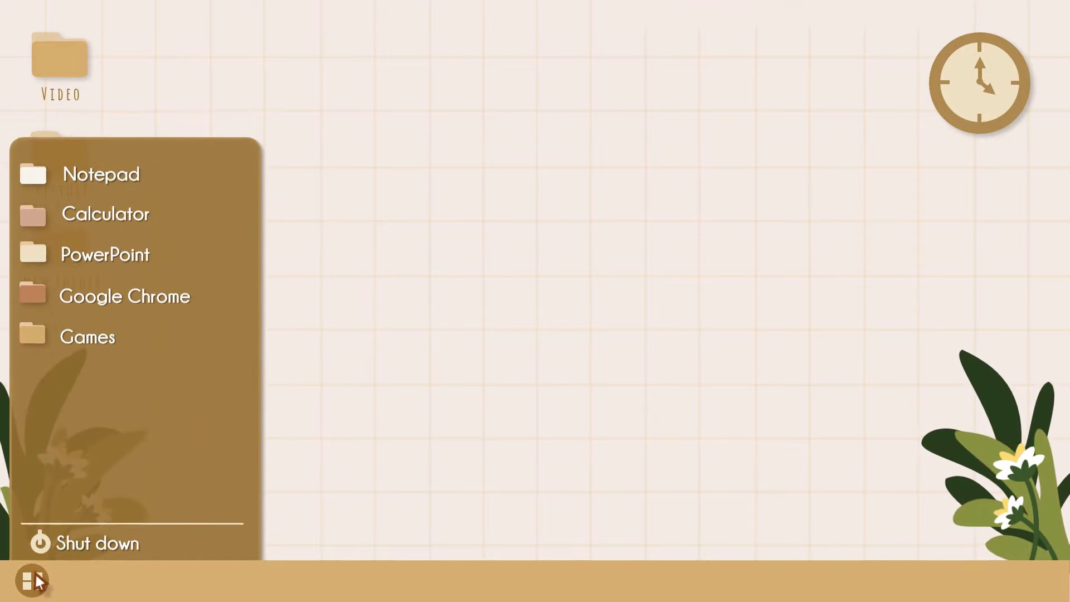
click(83, 546)
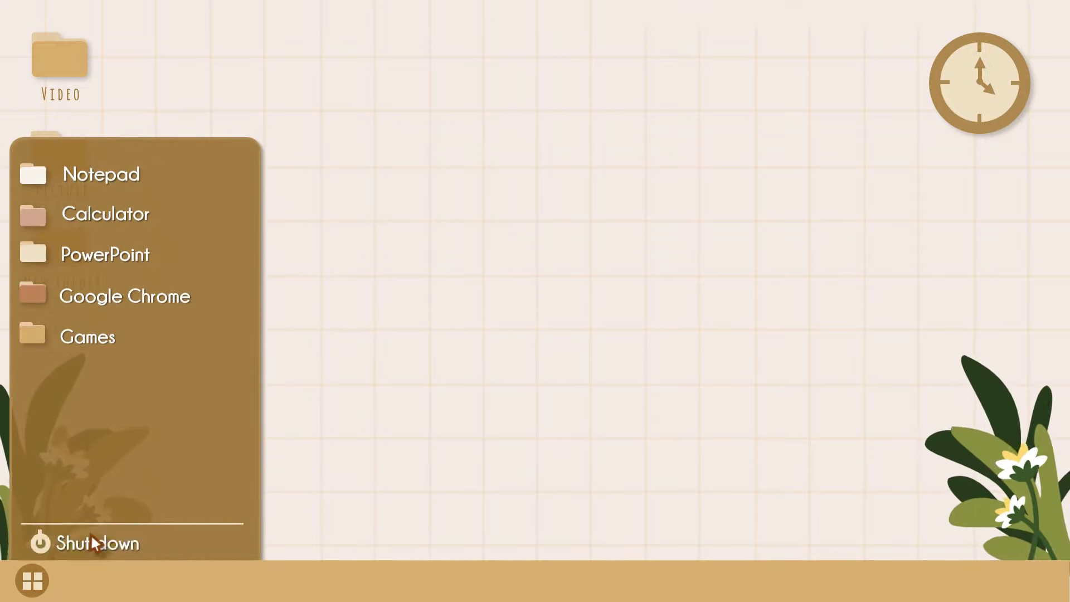